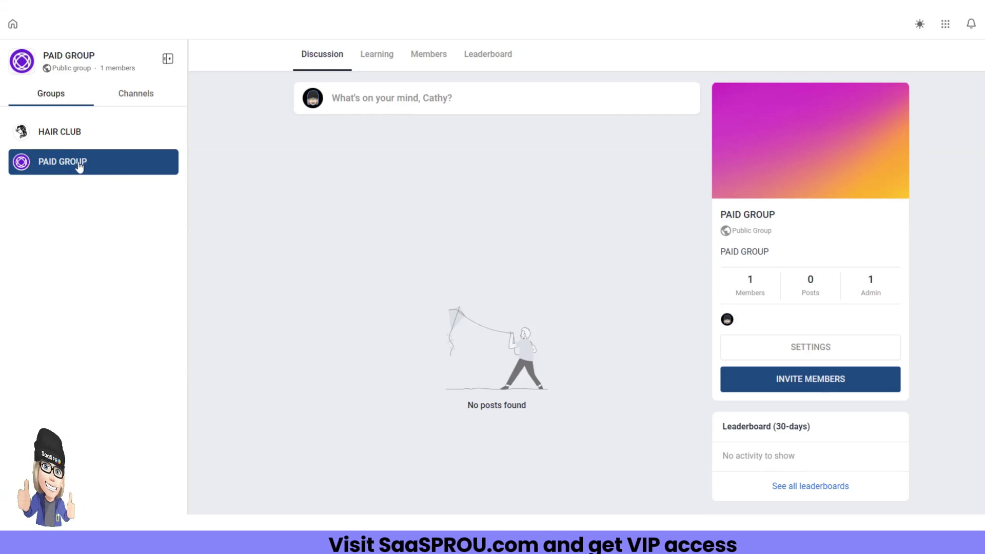
# - Turn off Accessible from switcher in PAID GROUP's settings, save and confirm the change, and close the settings
pyautogui.click(811, 348)
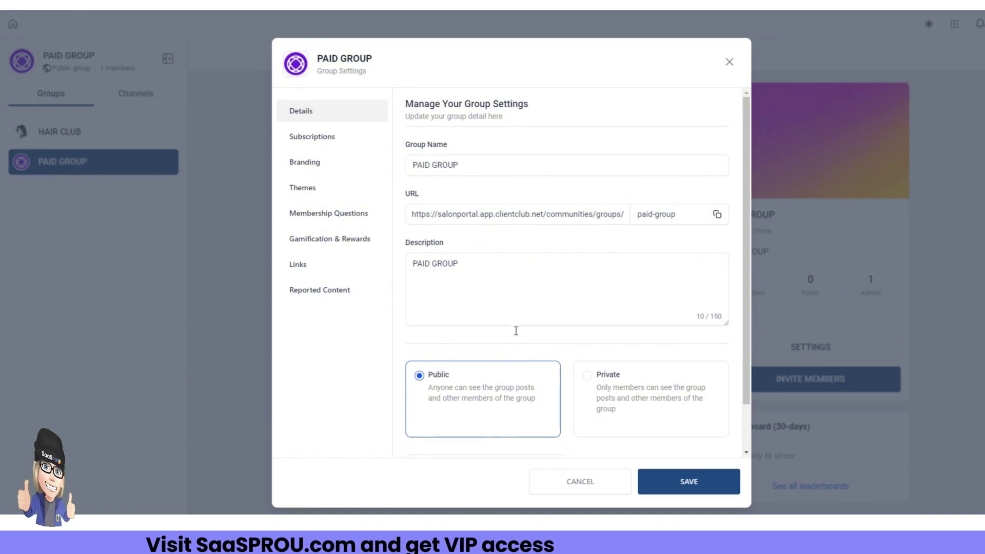
pyautogui.scroll(-1, 520, 353)
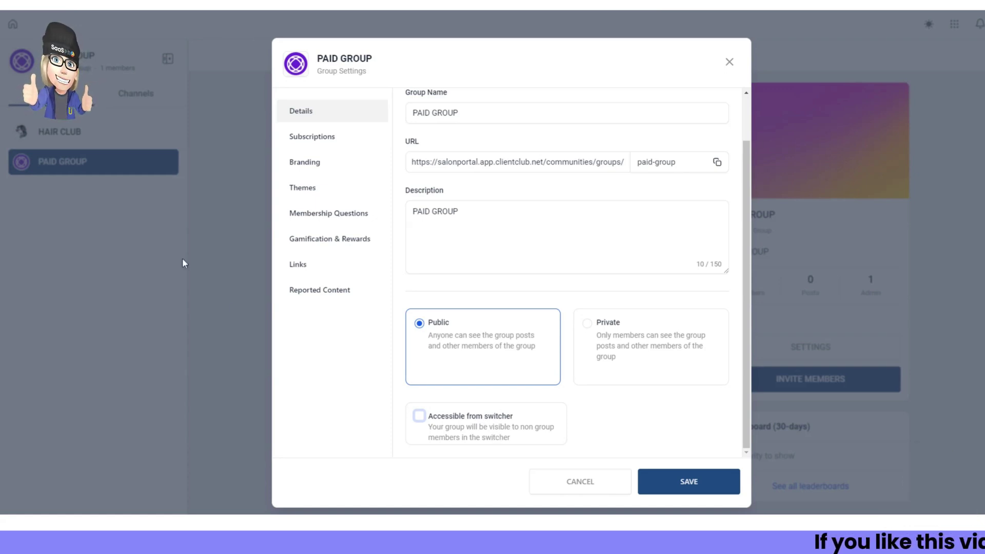
pyautogui.click(655, 472)
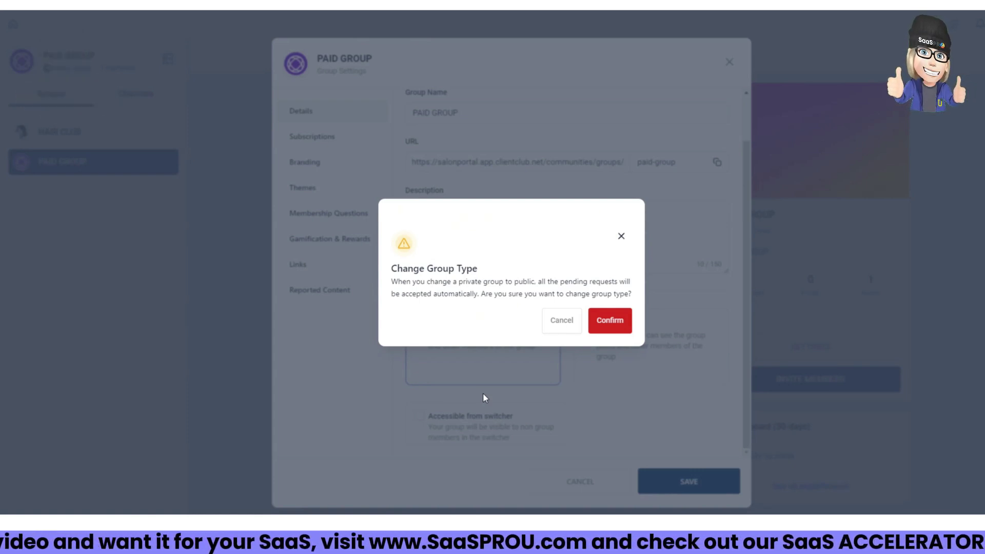
pyautogui.click(619, 322)
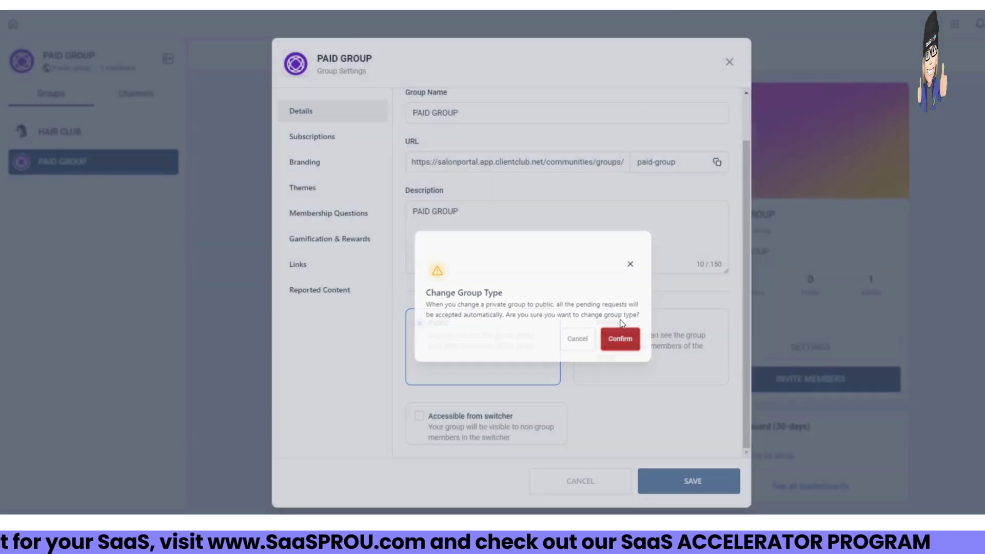
pyautogui.click(730, 62)
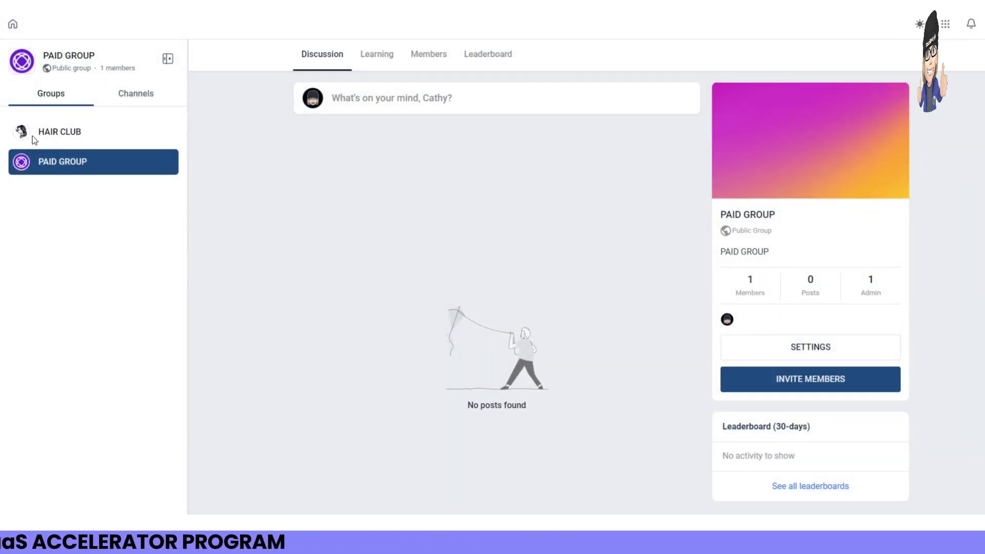
# - Switch to HAIR CLUB, view its list of available groups, and return to PAID GROUP
pyautogui.click(64, 139)
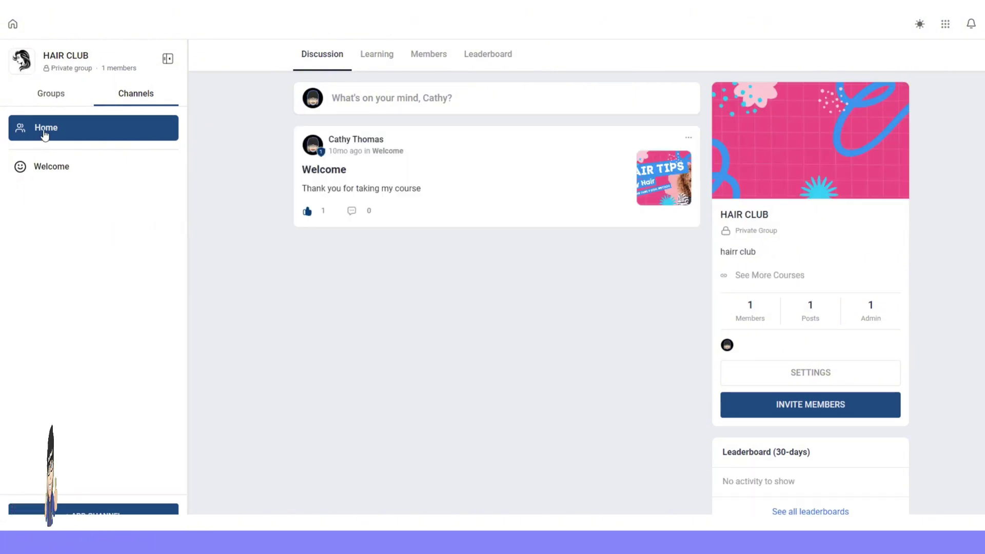
pyautogui.click(43, 99)
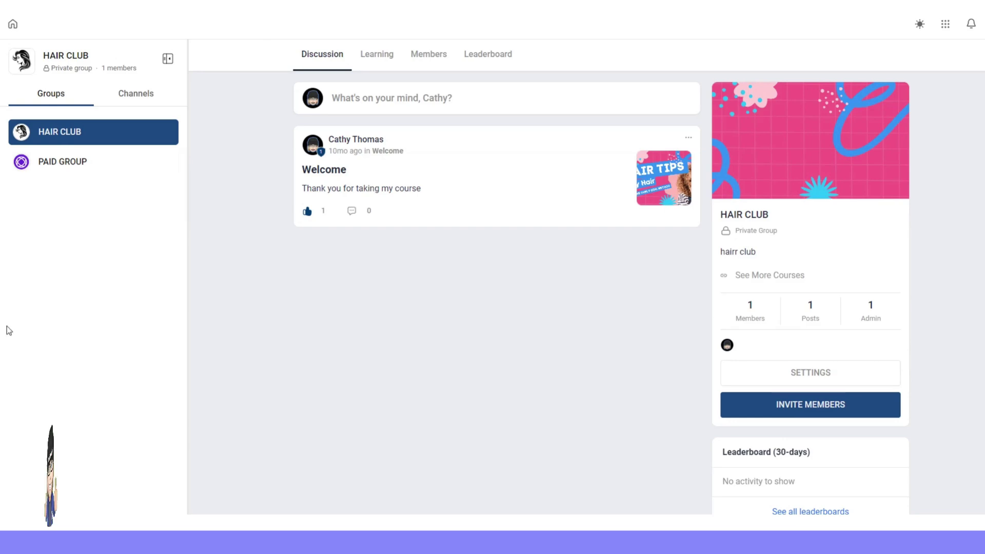
pyautogui.click(45, 163)
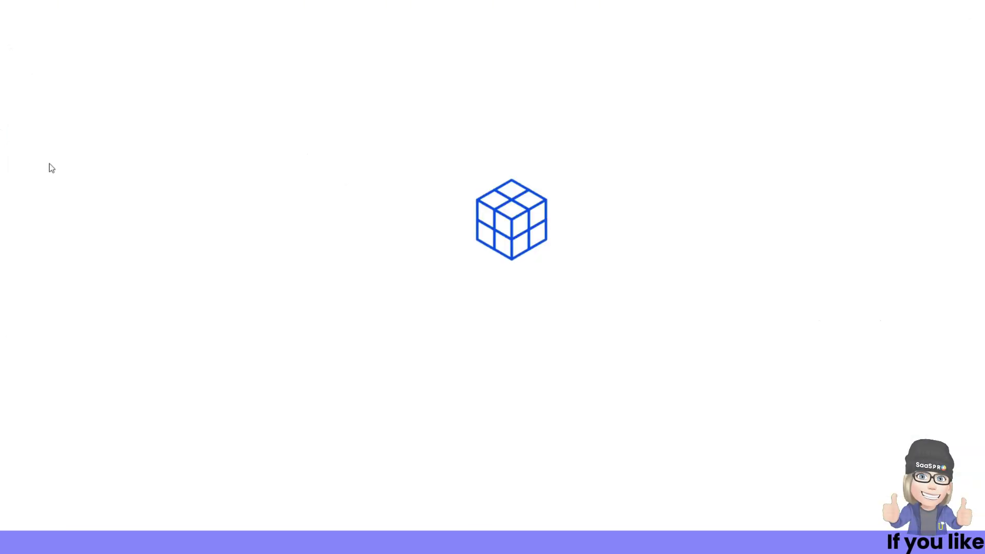
# - Enable Accessible from switcher in PAID GROUP's settings, save the change, and show the list of groups
pyautogui.click(816, 346)
pyautogui.scroll(-2, 513, 267)
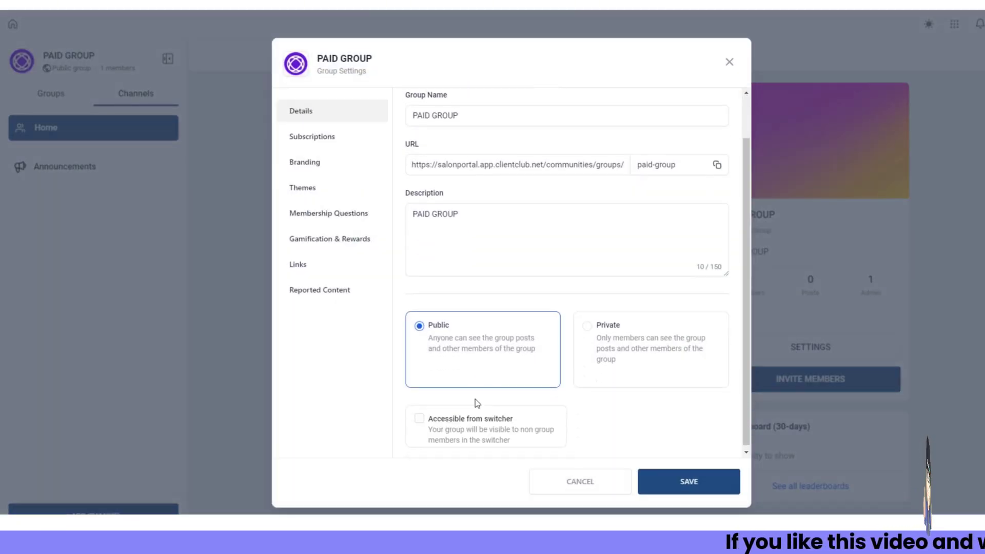
pyautogui.click(420, 416)
pyautogui.click(708, 479)
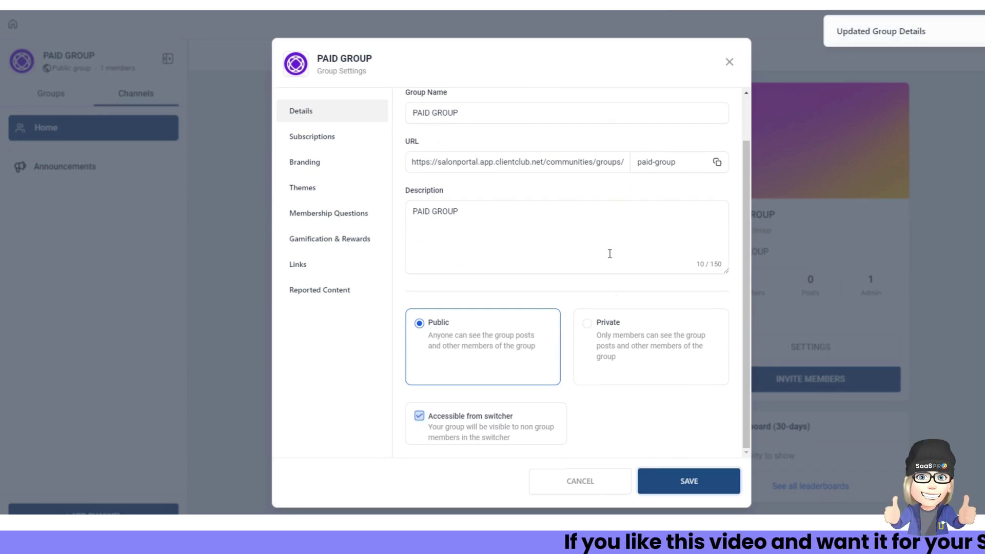
pyautogui.click(730, 62)
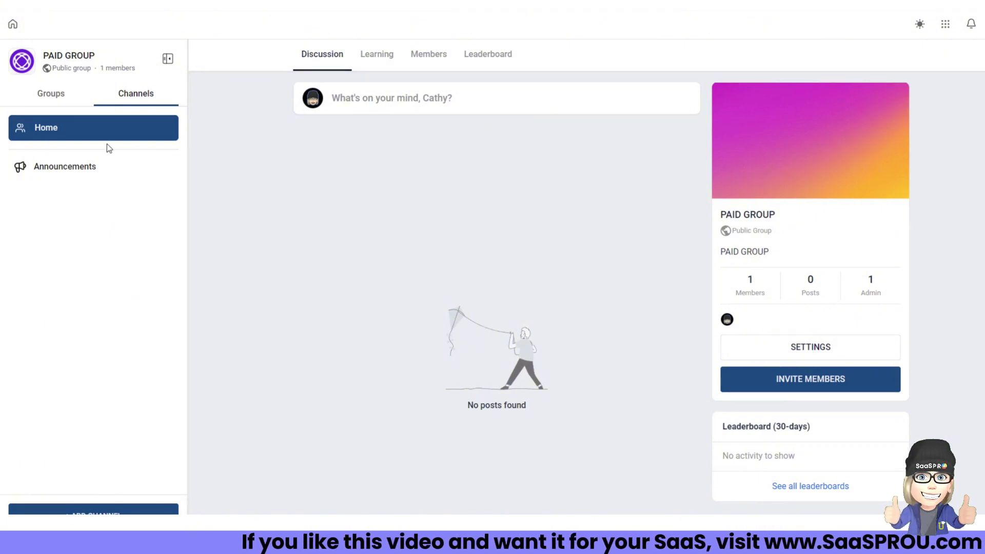
pyautogui.click(51, 95)
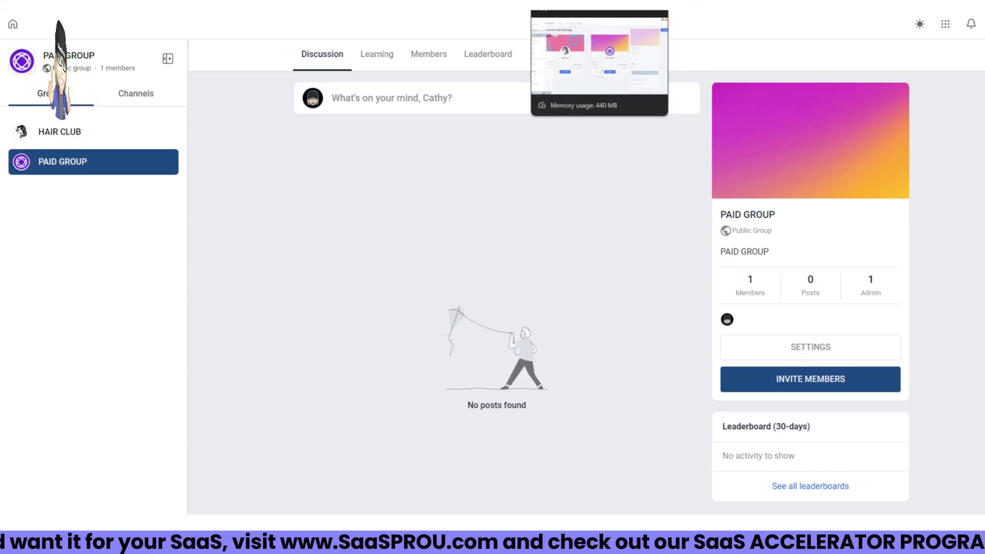
# - Go to the Community Groups page and set PAID GROUP's status to Inactive, confirming the deactivation
pyautogui.click(552, 4)
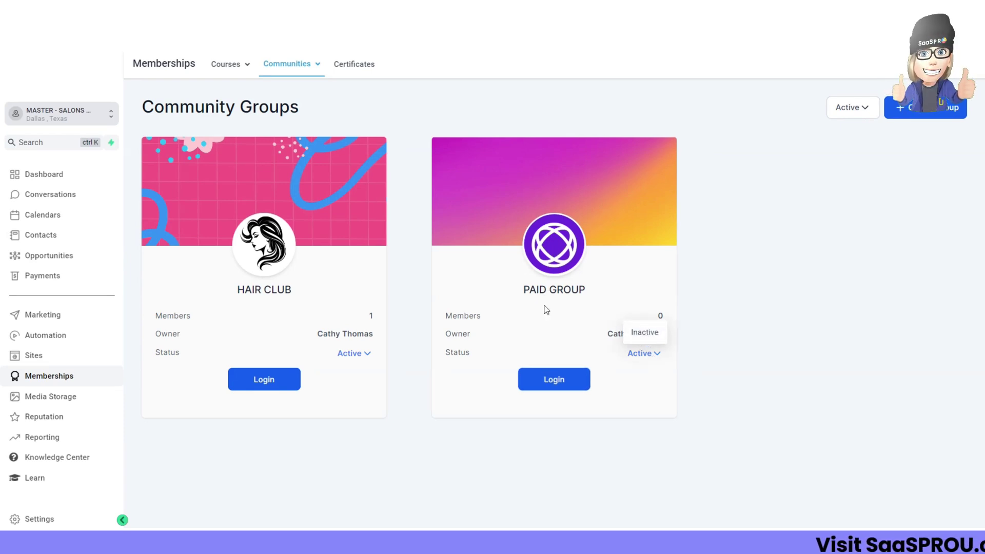
pyautogui.click(645, 333)
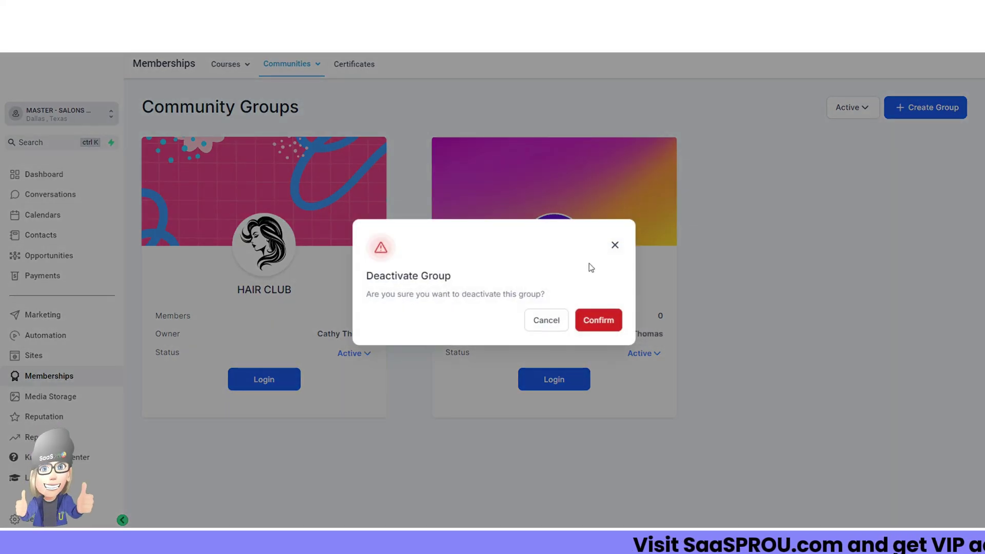
pyautogui.click(604, 321)
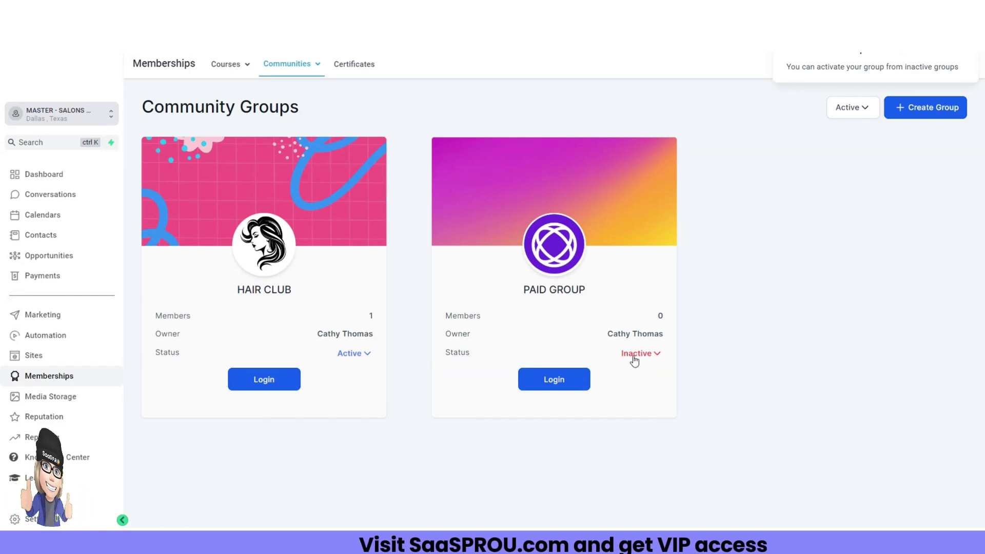
# - Filter the community groups by Inactive, by Active, and by Inactive again to check where PAID GROUP is listed
pyautogui.click(842, 109)
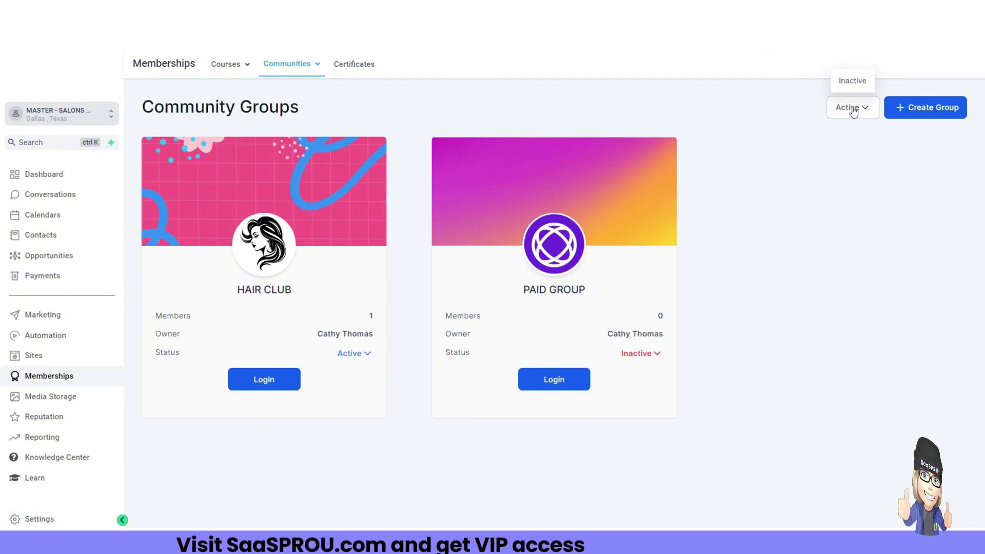
pyautogui.click(853, 81)
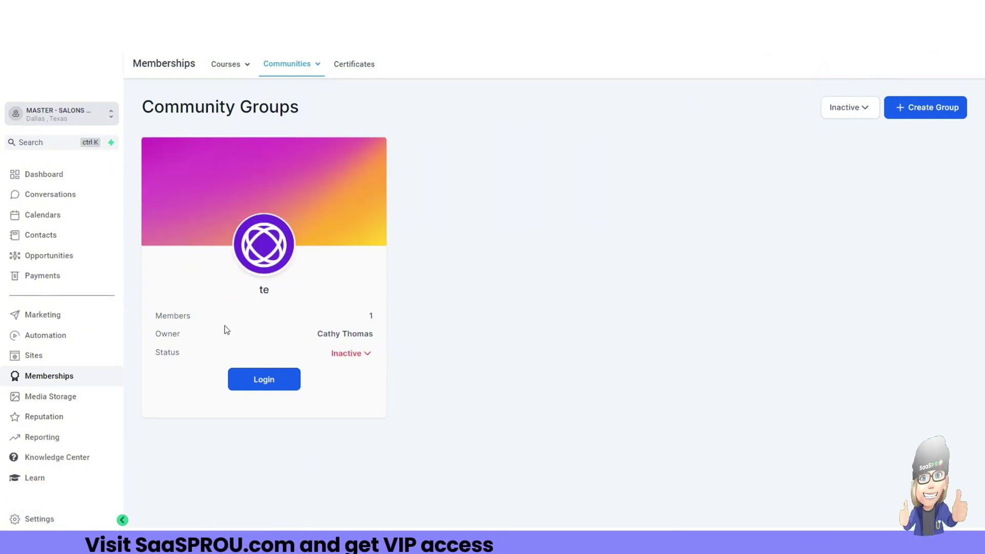
pyautogui.click(845, 111)
pyautogui.click(855, 80)
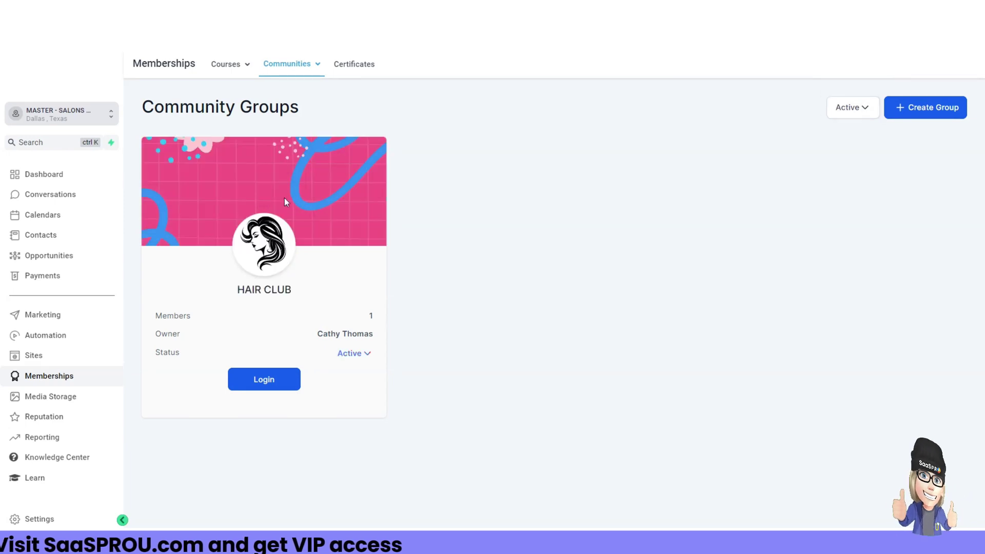
pyautogui.click(858, 116)
pyautogui.click(852, 80)
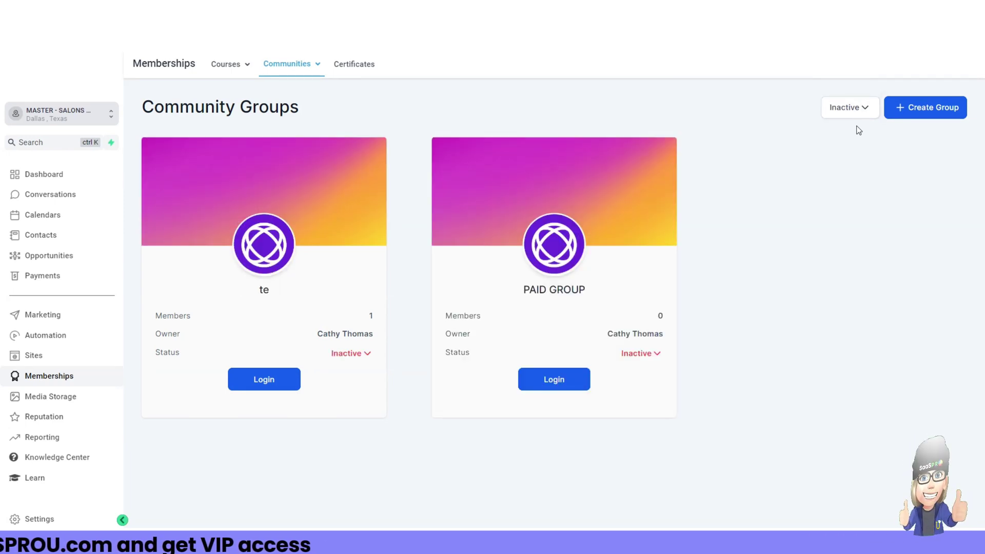
# - Activate PAID GROUP again, confirm it, and filter the community groups by Active
pyautogui.click(638, 353)
pyautogui.click(641, 334)
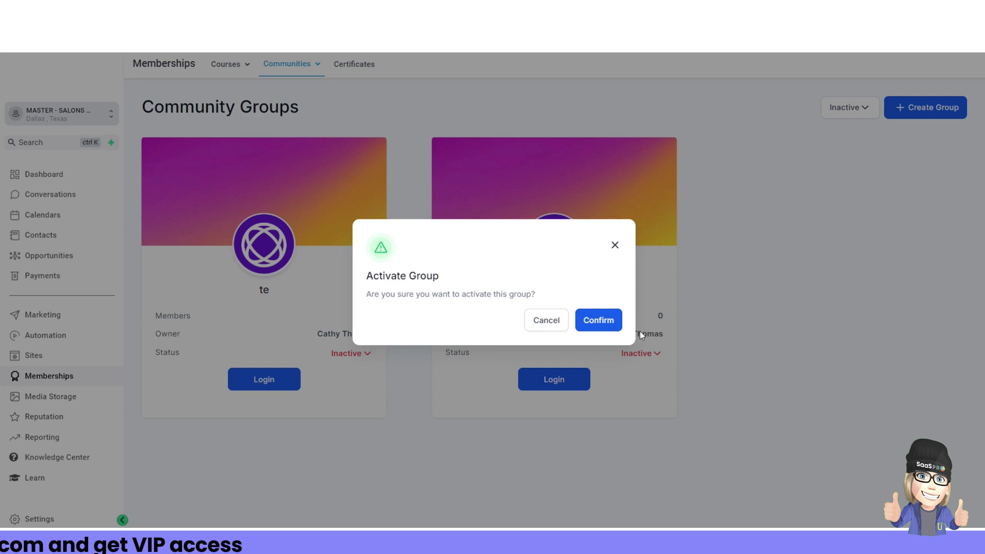
pyautogui.click(606, 320)
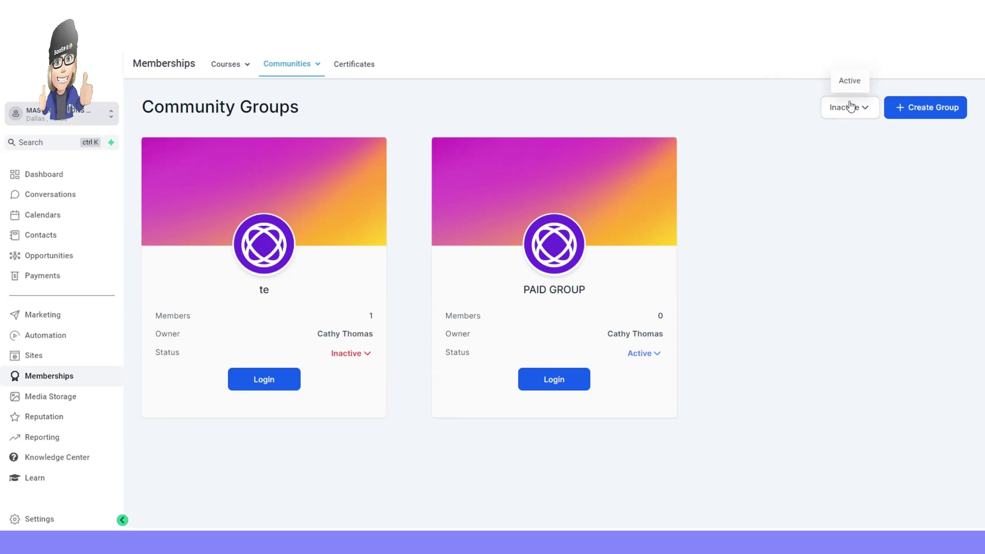
pyautogui.click(849, 82)
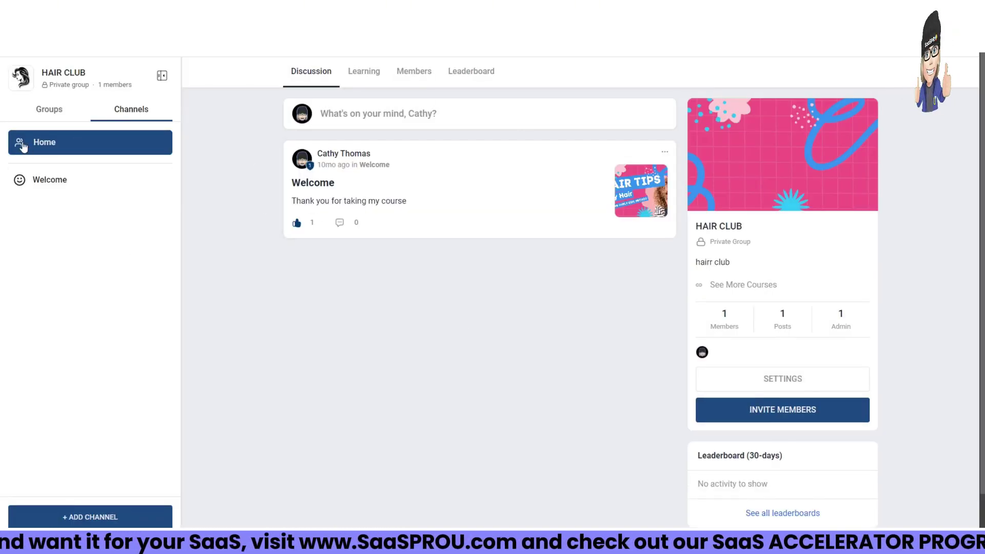
# - Switch from HAIR CLUB to PAID GROUP and open its Subscriptions settings
pyautogui.click(50, 105)
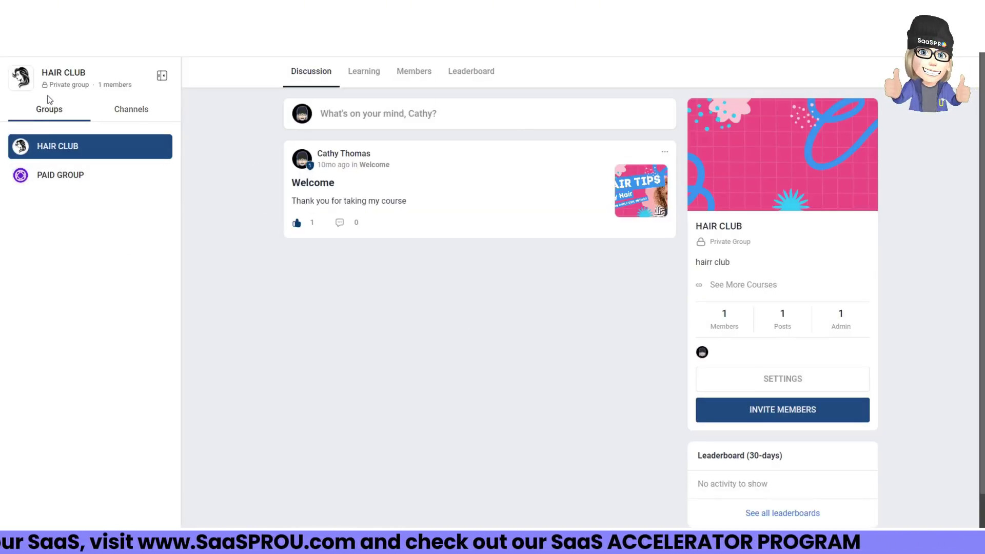
pyautogui.click(60, 173)
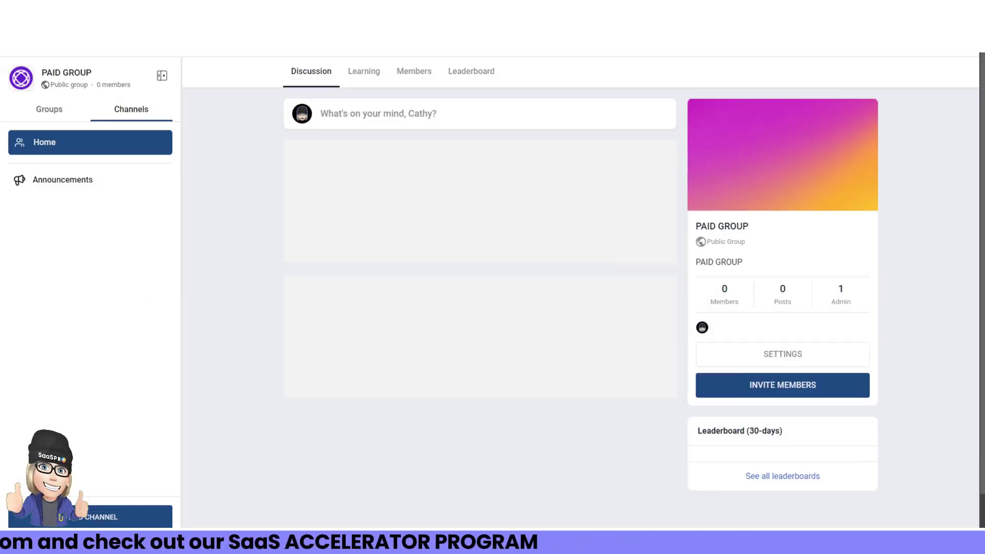
pyautogui.click(778, 356)
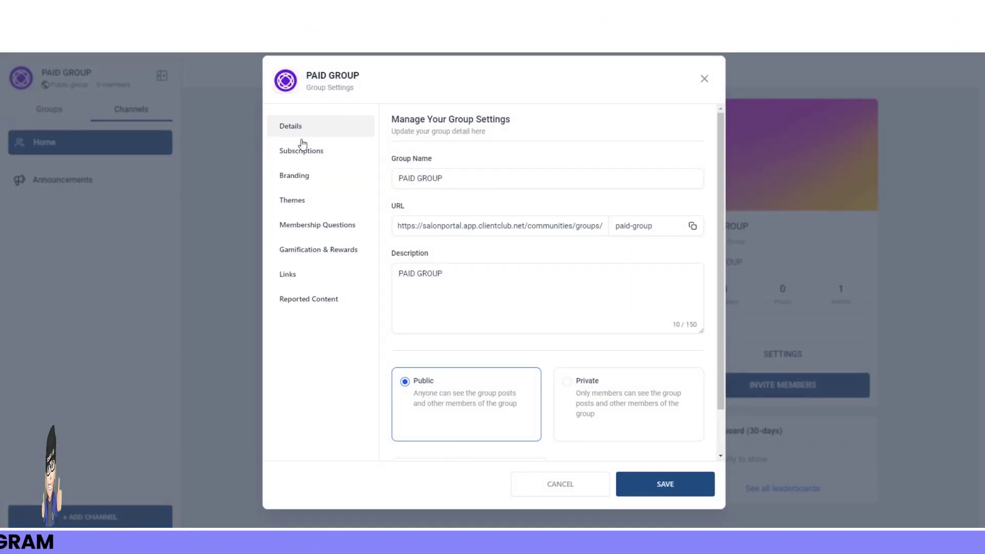
pyautogui.click(304, 154)
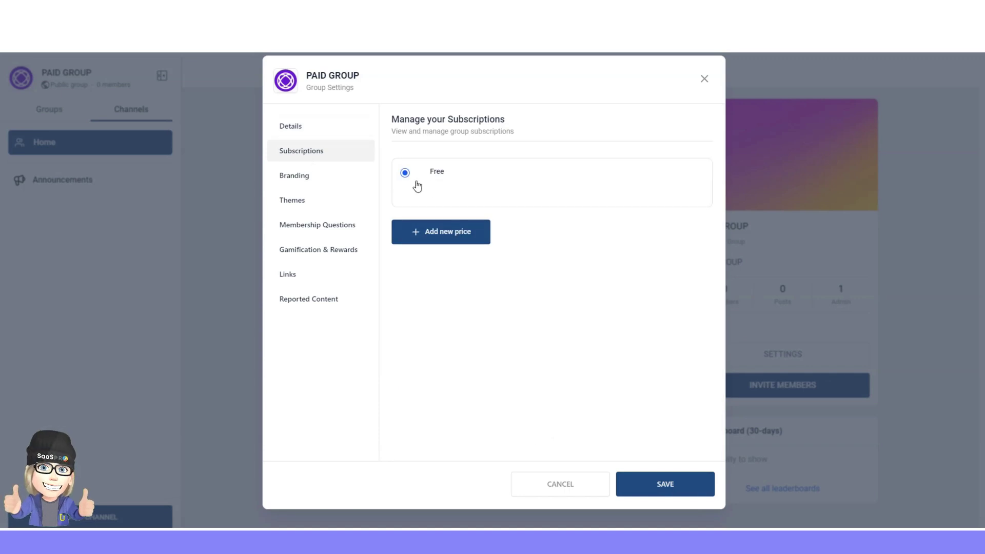
# - Try out a new recurring price of $20 USD with 0 trial days and monthly billing, and dismiss the form
pyautogui.click(444, 244)
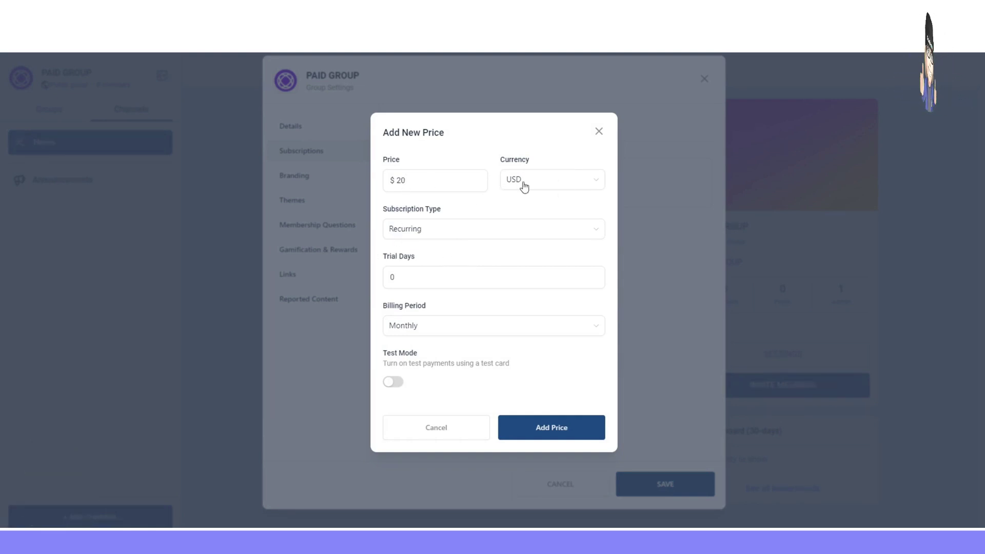
pyautogui.click(425, 231)
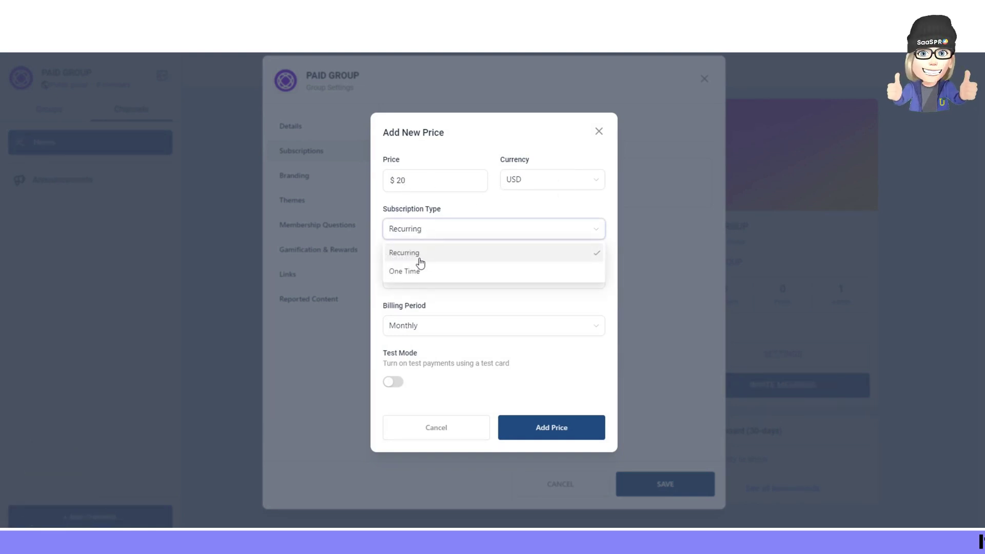
pyautogui.click(497, 220)
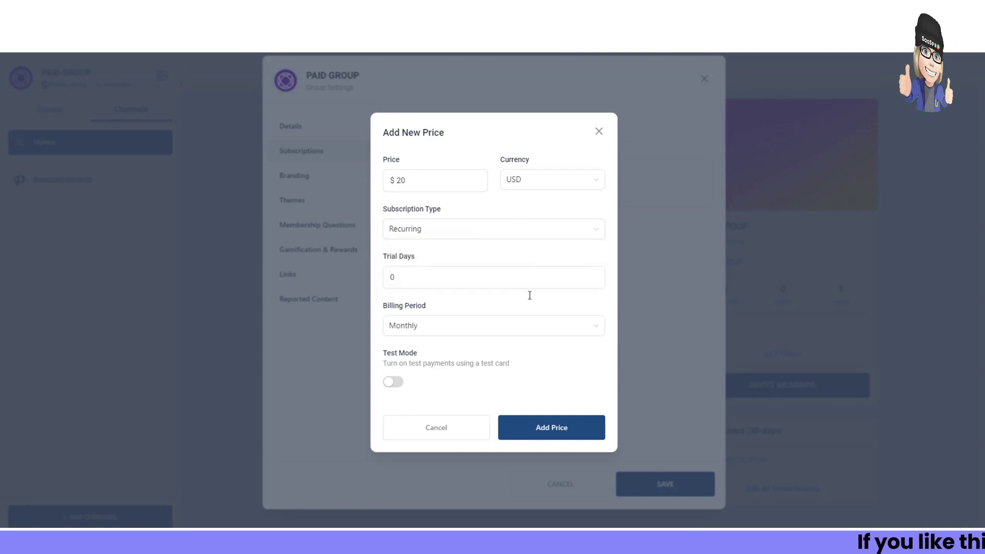
pyautogui.click(424, 330)
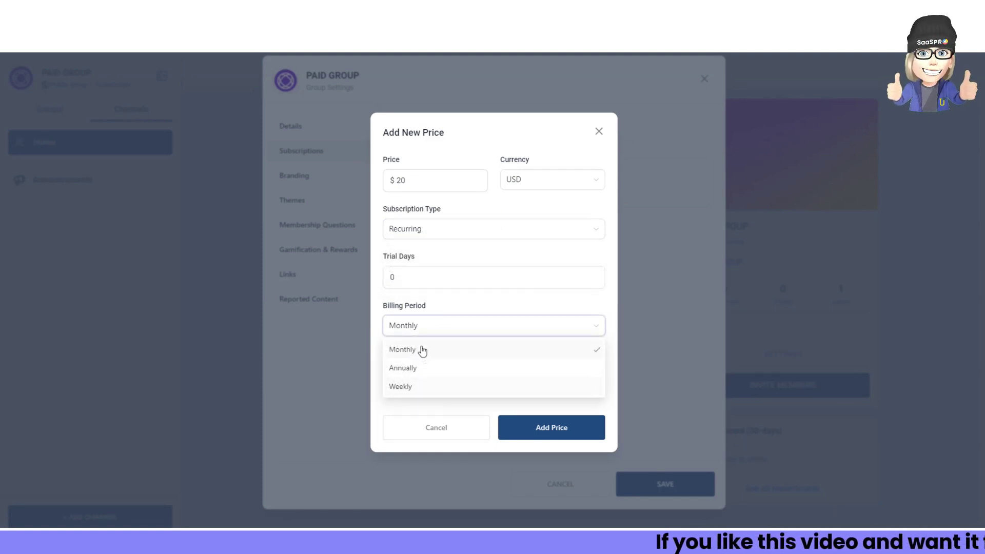
pyautogui.click(423, 350)
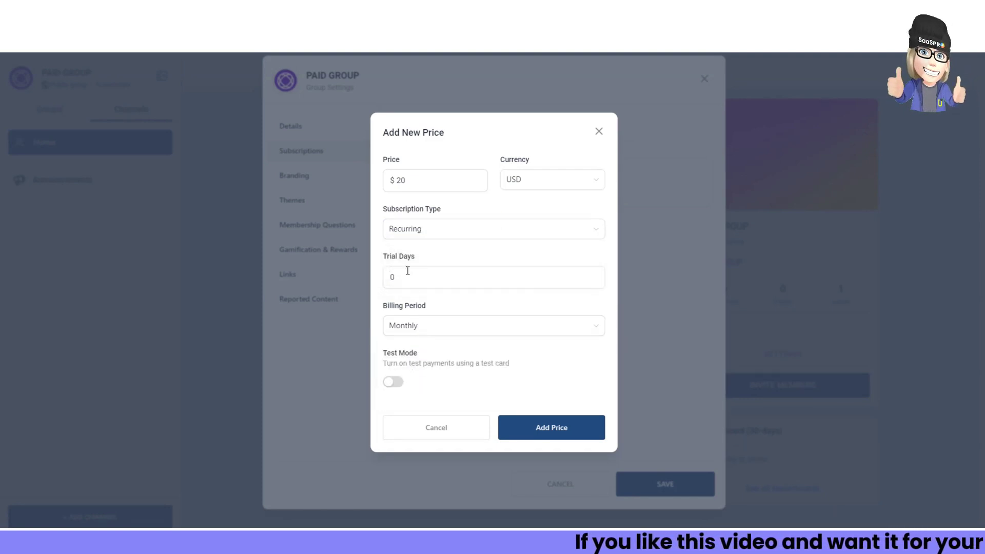
pyautogui.click(547, 428)
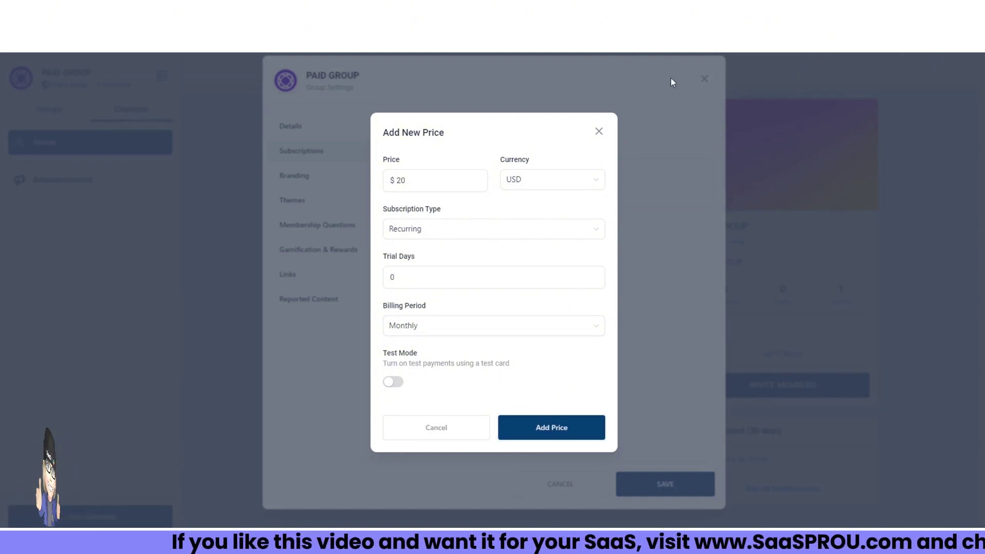
pyautogui.click(704, 80)
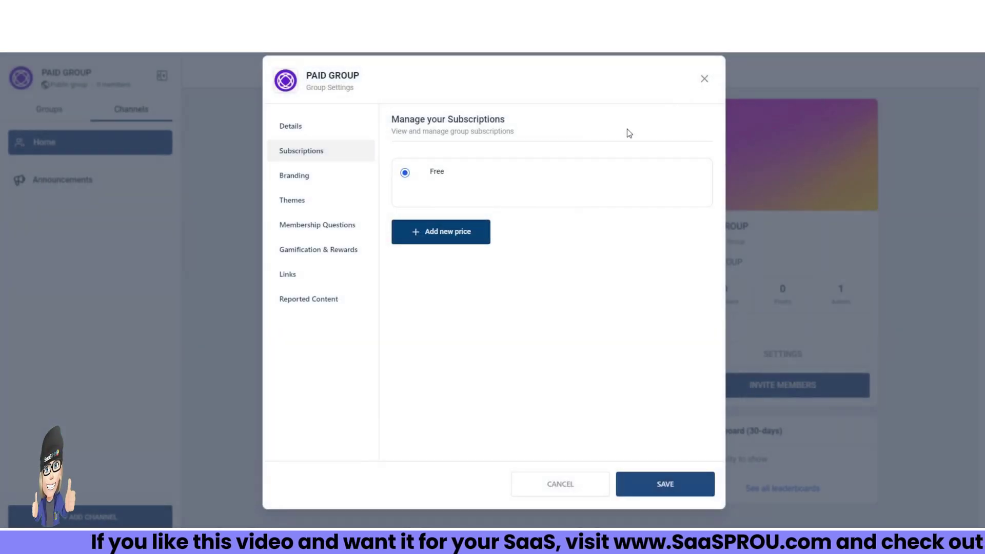
# - Close PAID GROUP's settings and return to the Community Groups page
pyautogui.click(704, 81)
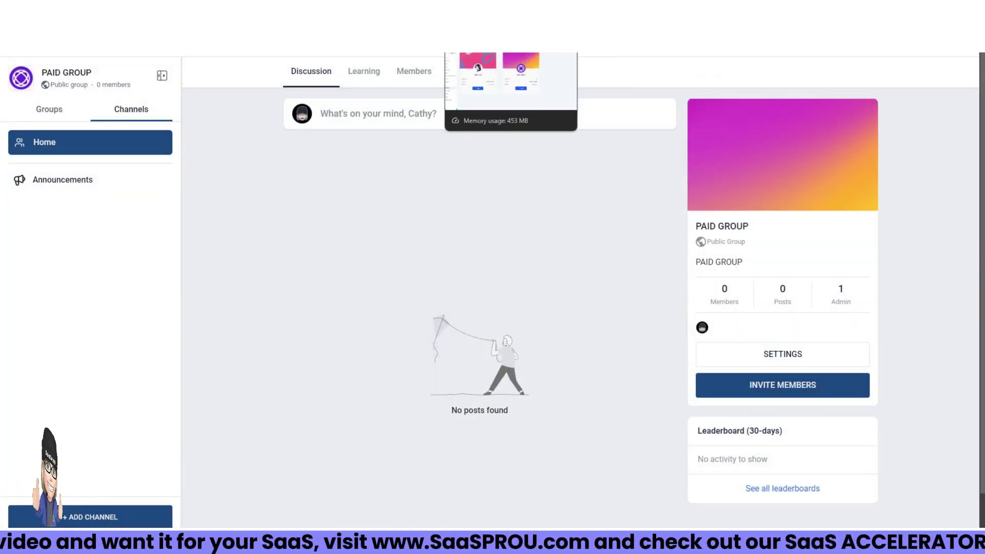
pyautogui.click(483, 9)
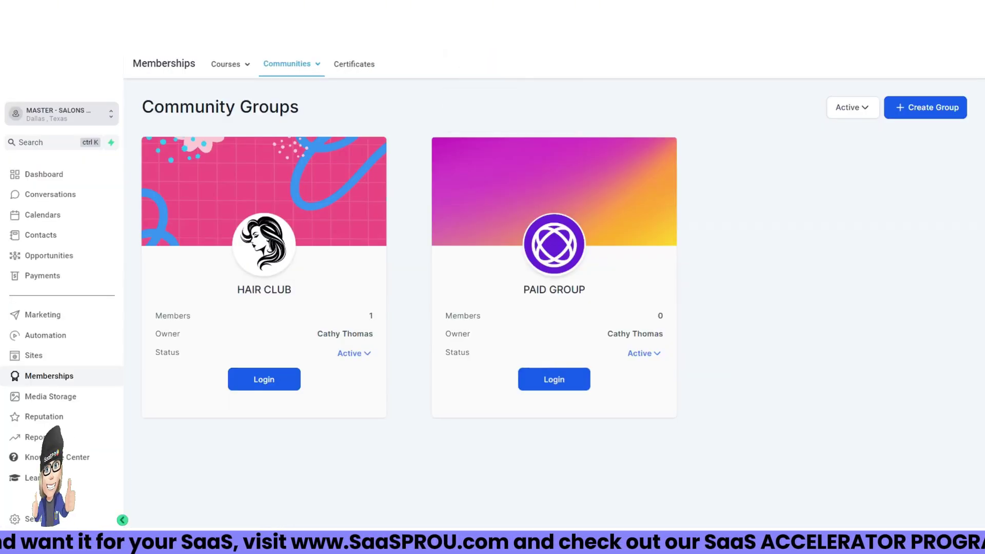
# - Review the available payment providers under the account's Payment Integrations, from Stripe to Square
pyautogui.click(73, 284)
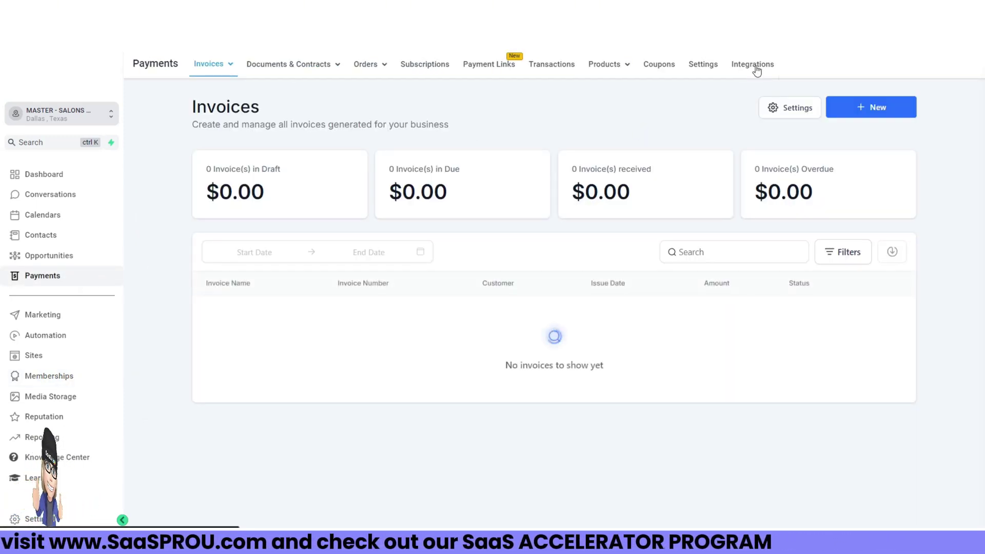
pyautogui.click(753, 64)
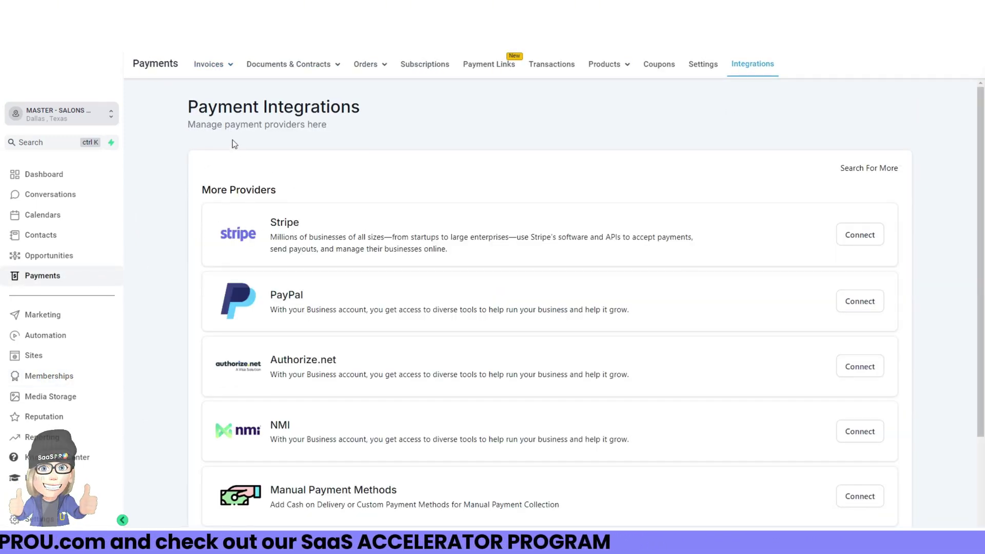
pyautogui.scroll(-3, 312, 420)
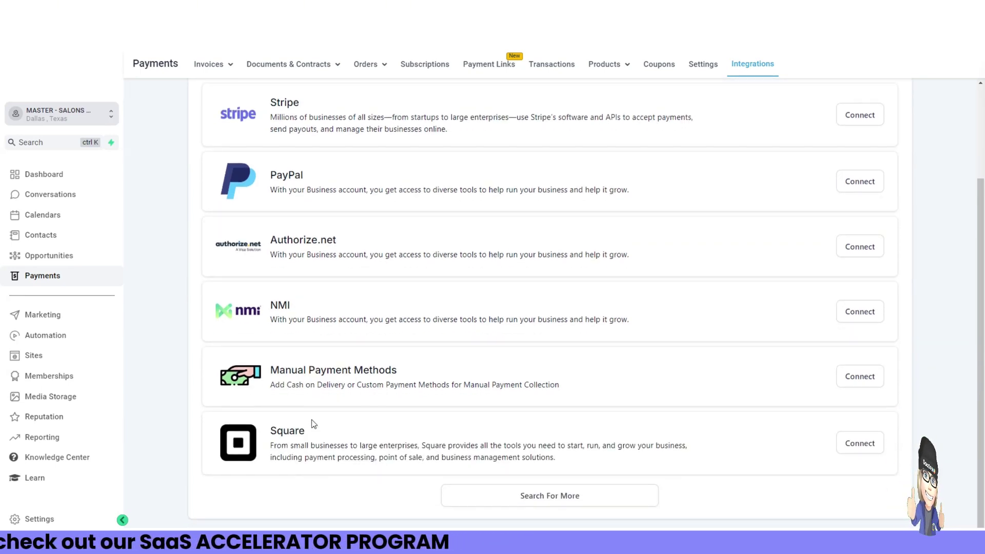
pyautogui.scroll(3, 312, 420)
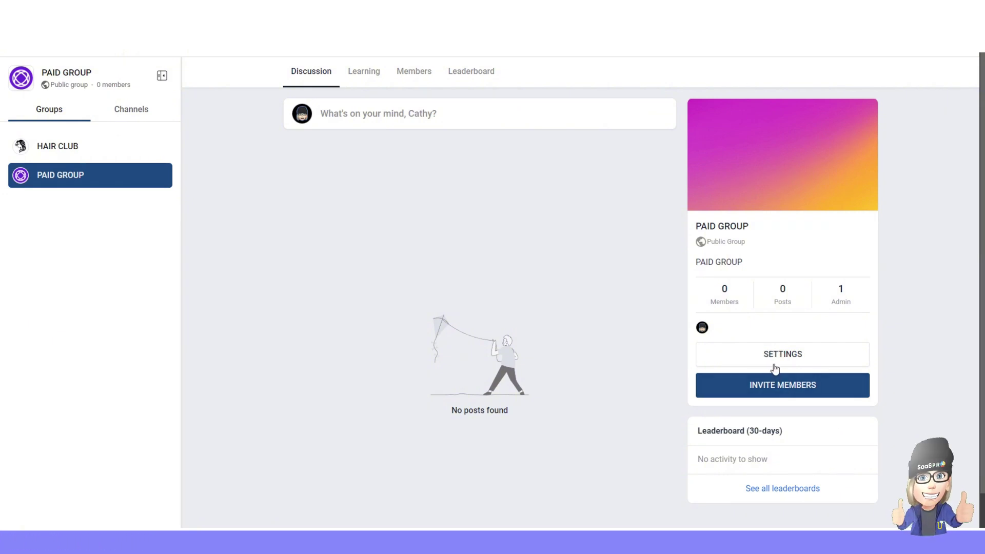
# - Look at PAID GROUP's channels, switch to the HAIR CLUB group and show its channels
pyautogui.click(63, 148)
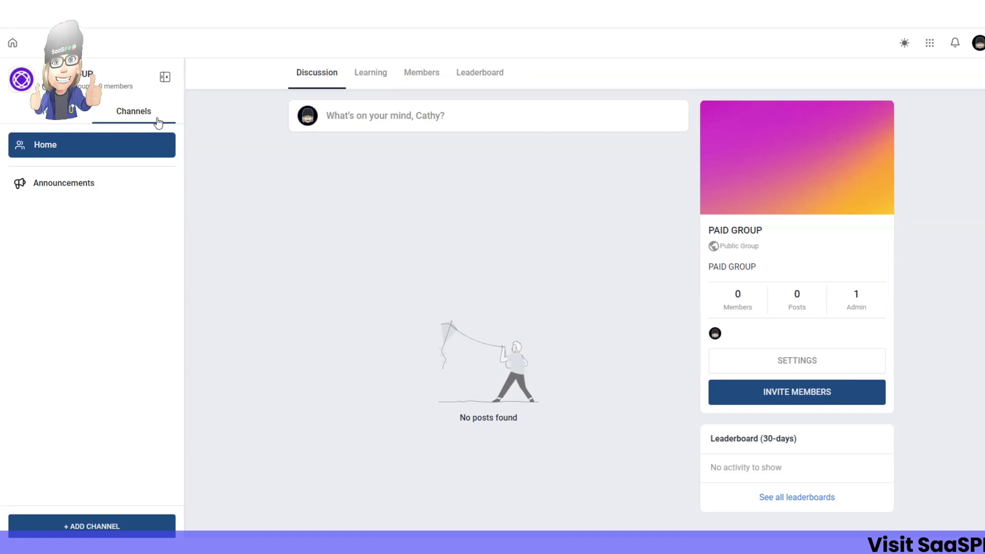
pyautogui.click(54, 117)
pyautogui.click(45, 152)
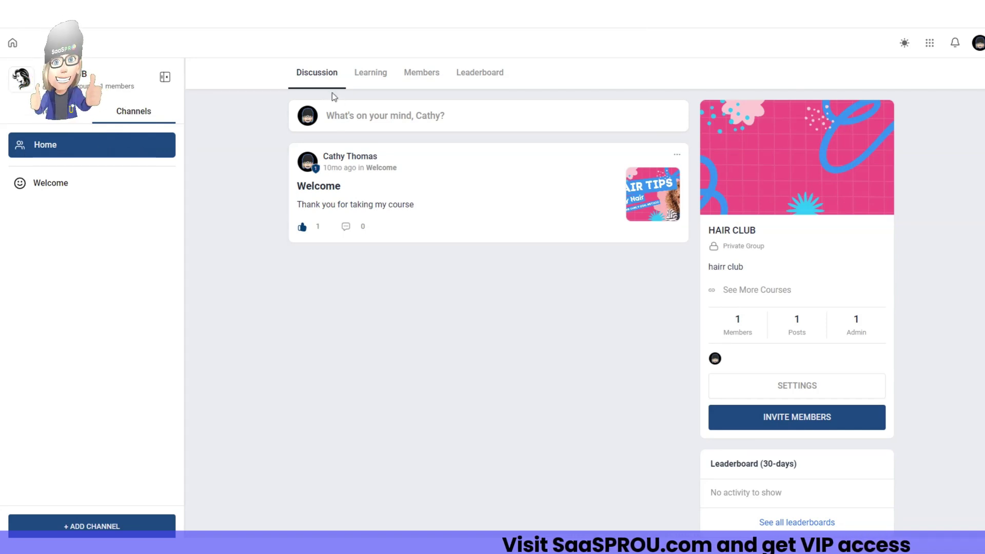
# - Create a public HAIR CLUB channel named welcome with the waving hand emoji as its icon, and compare it with the existing Welcome channel
pyautogui.click(80, 529)
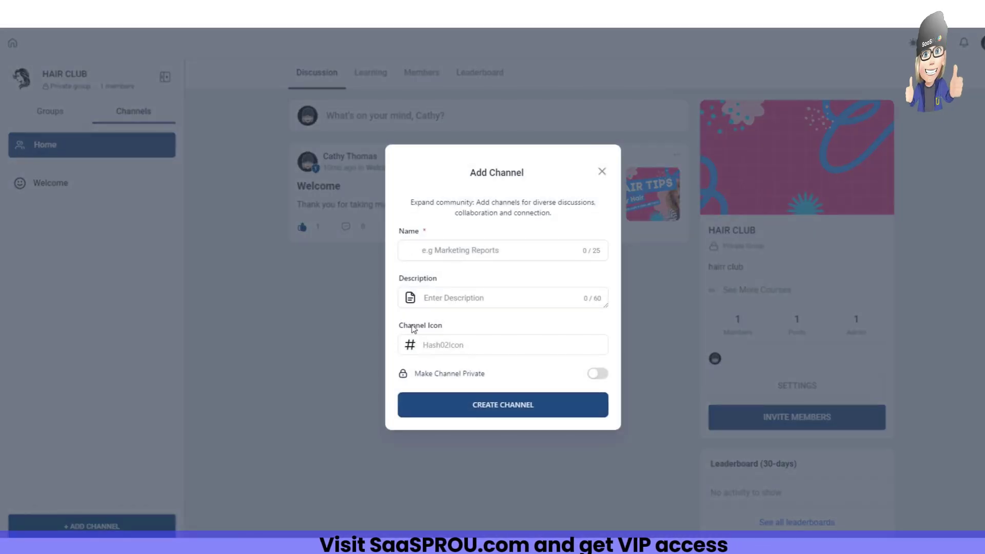
pyautogui.click(442, 250)
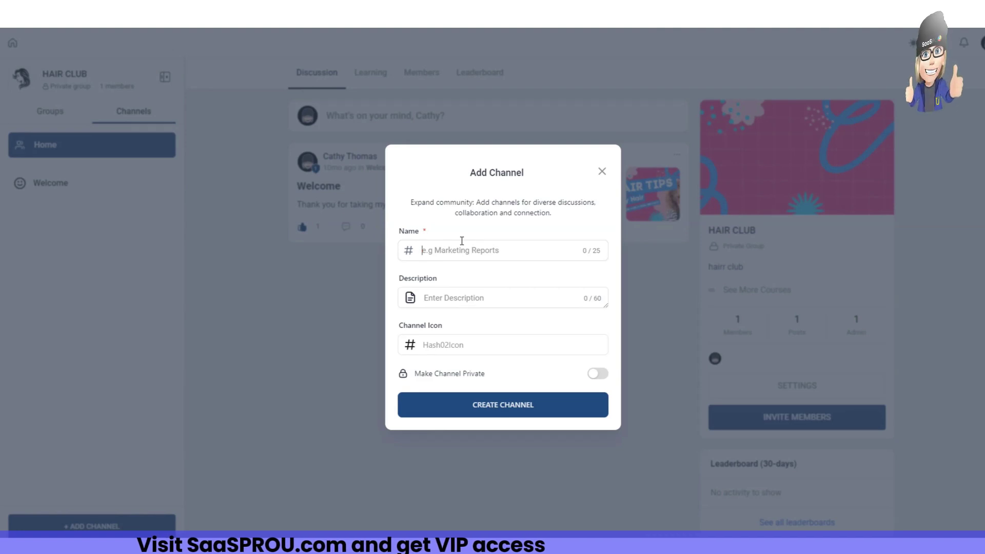
pyautogui.write('we')
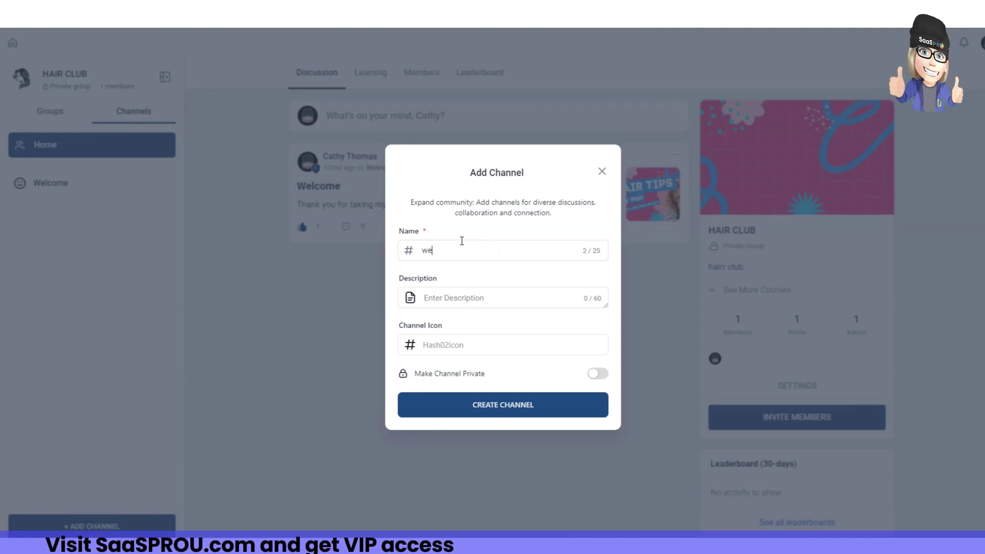
pyautogui.write('lcome')
pyautogui.click(451, 299)
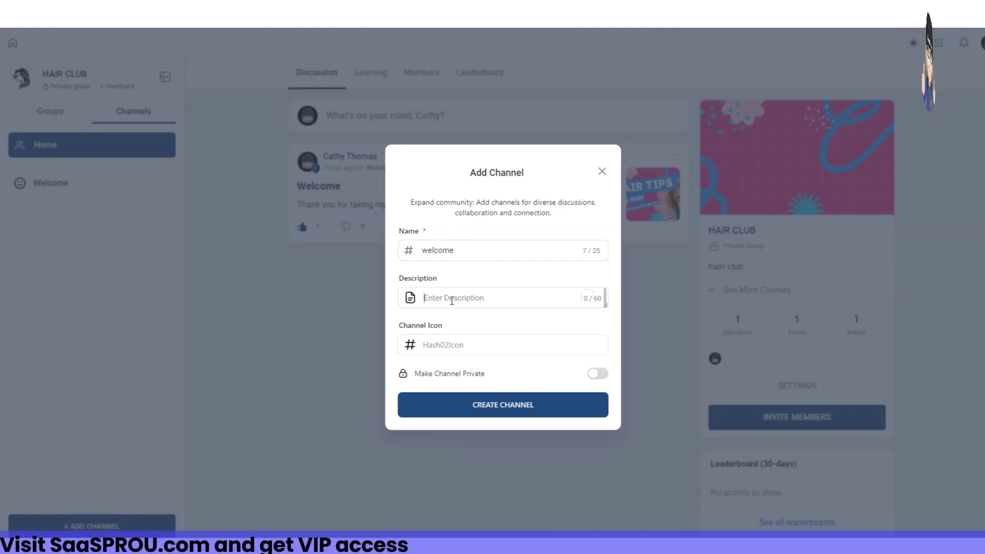
pyautogui.click(435, 344)
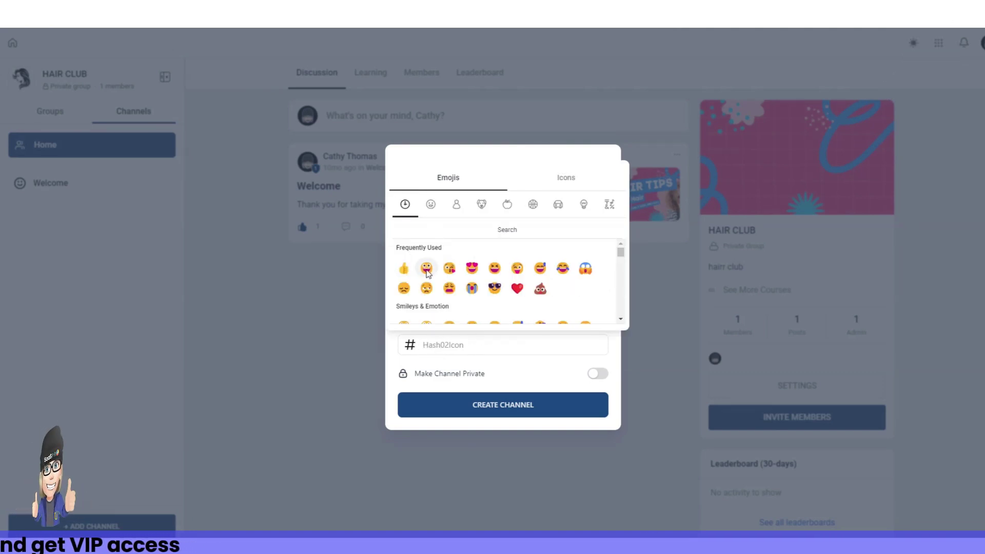
pyautogui.click(422, 383)
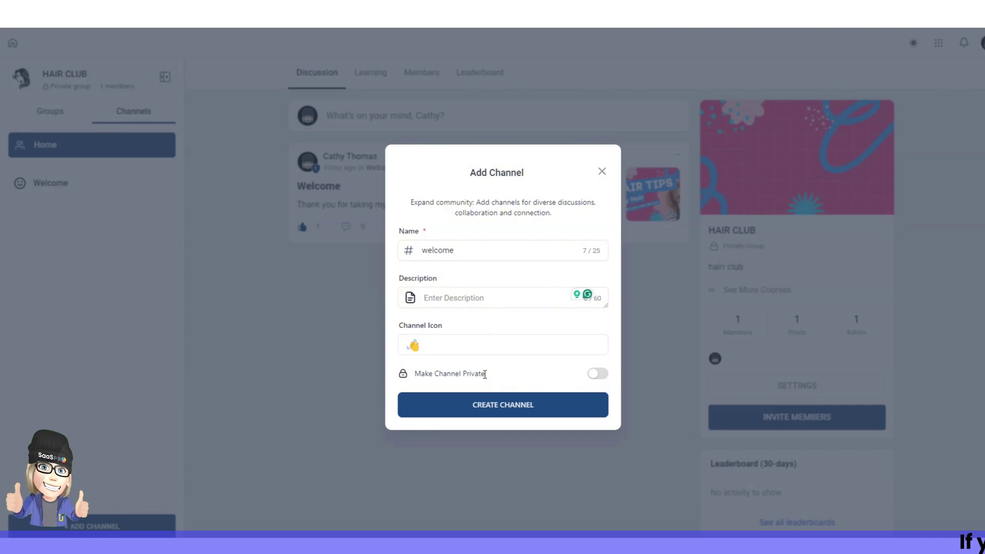
pyautogui.click(512, 406)
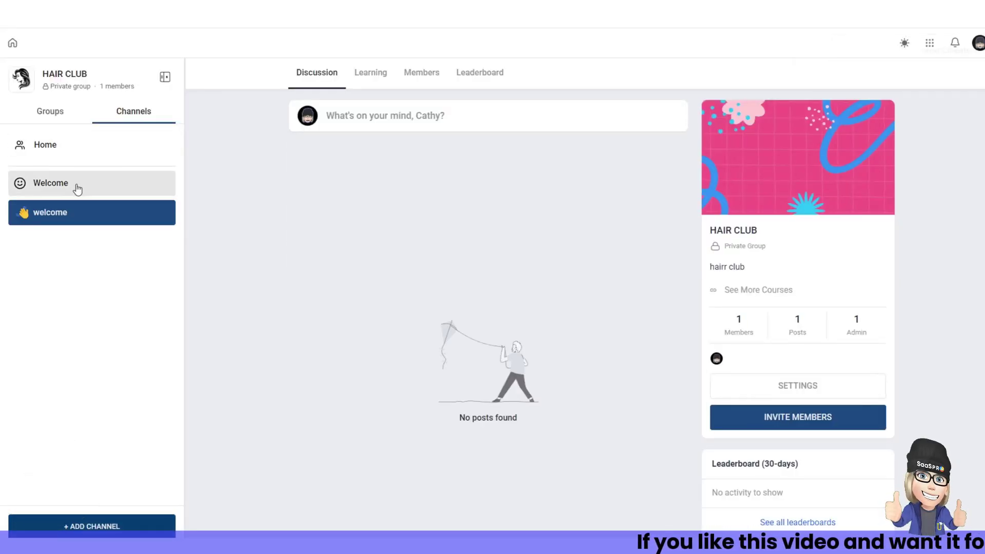
pyautogui.click(82, 186)
pyautogui.click(119, 214)
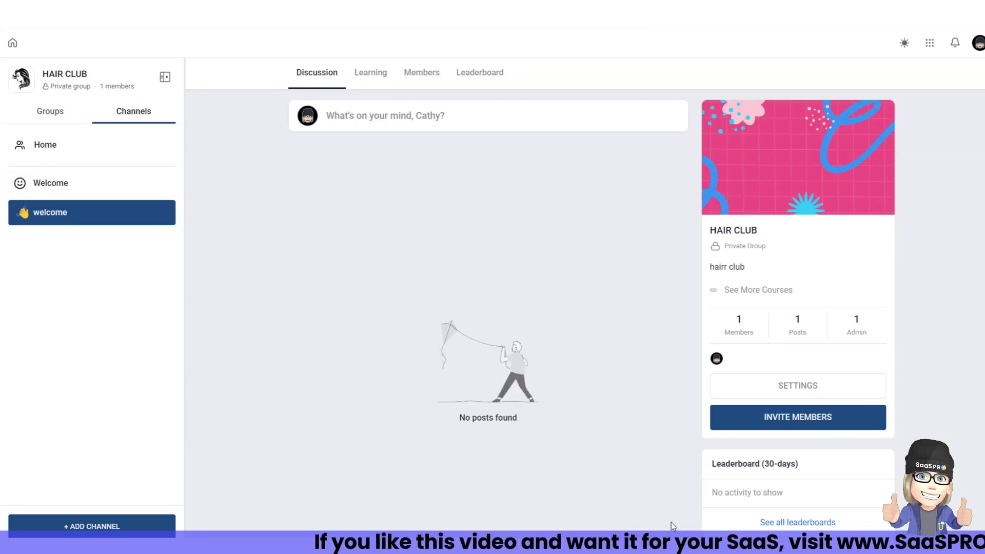
# - Add a private channel named private with the lock icon to HAIR CLUB, and reorder the channels so welcome sits above it
pyautogui.click(93, 526)
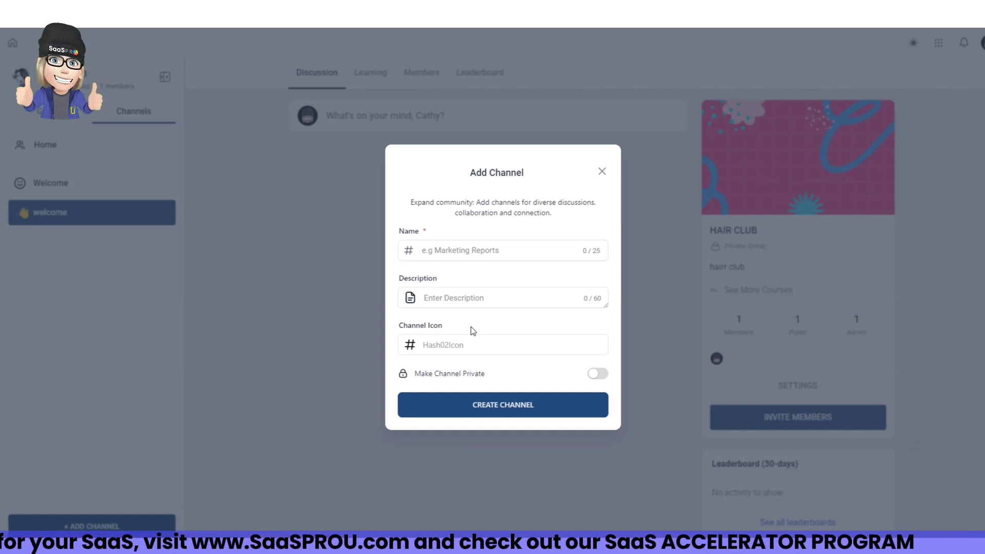
pyautogui.click(602, 171)
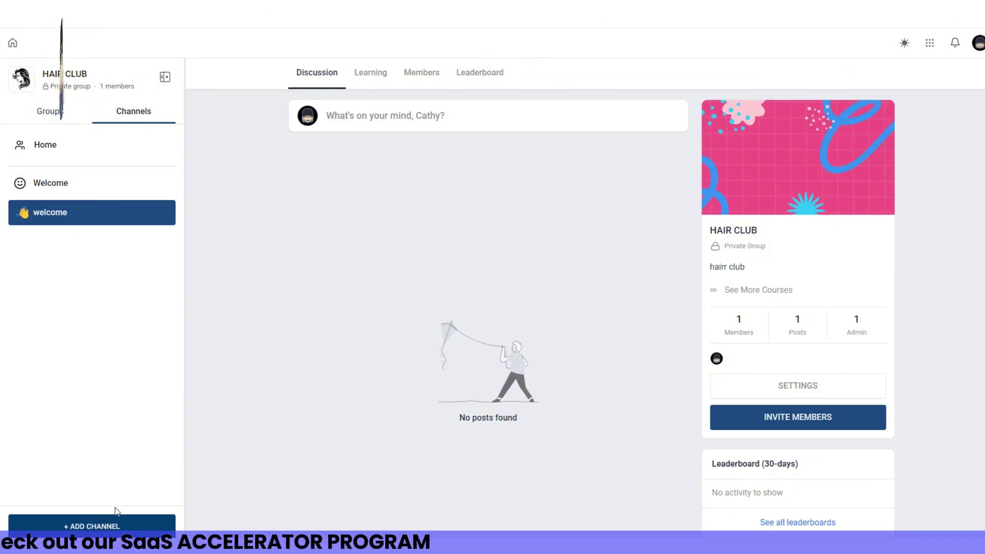
pyautogui.click(113, 524)
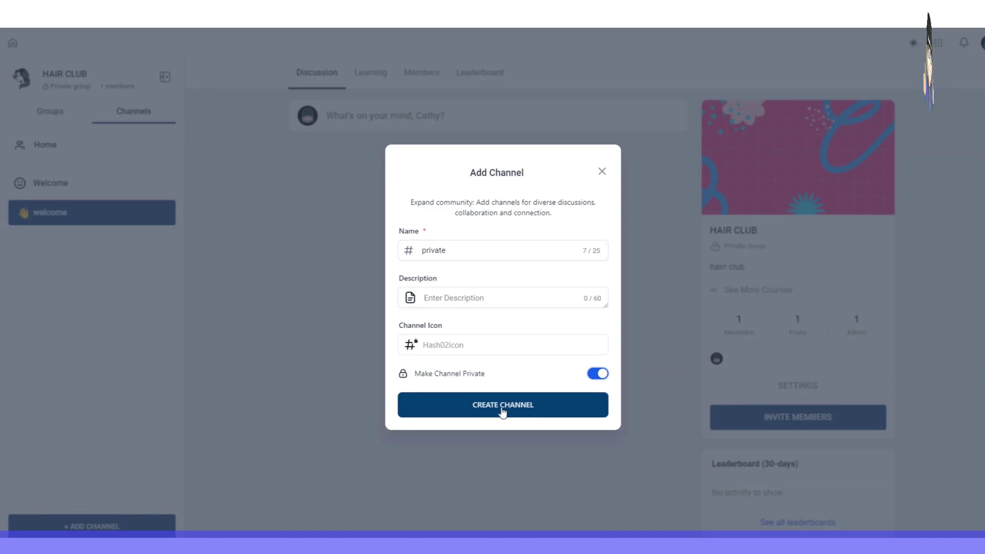
pyautogui.click(440, 347)
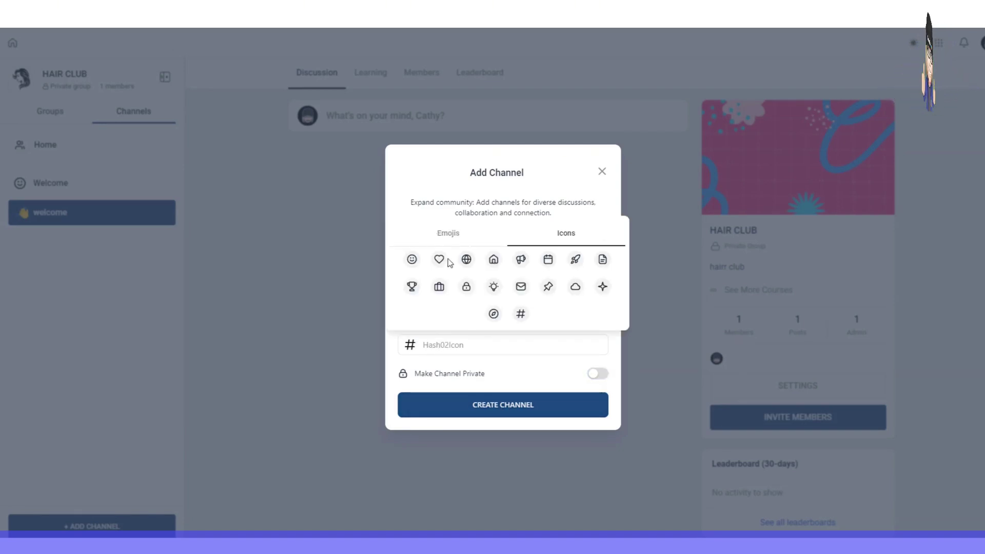
pyautogui.click(466, 288)
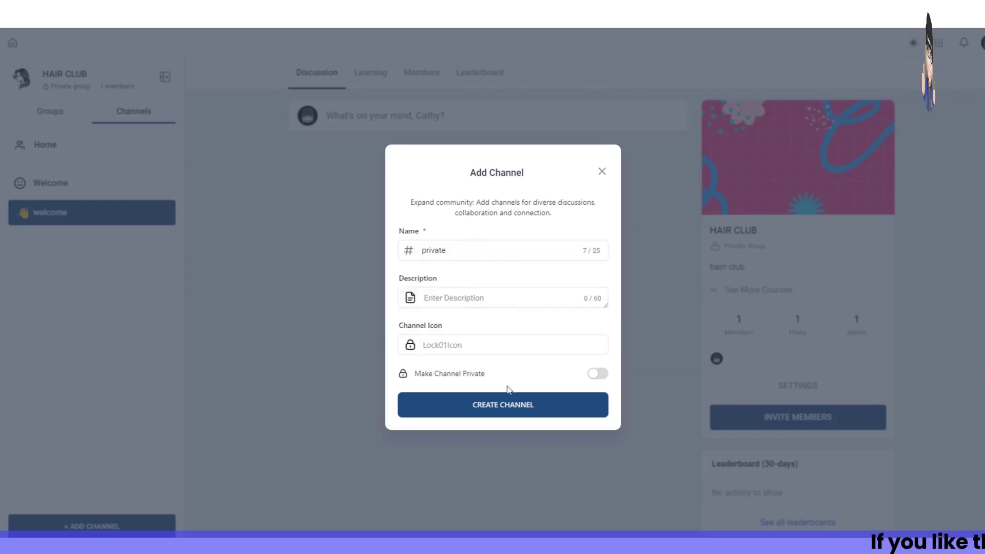
pyautogui.click(413, 375)
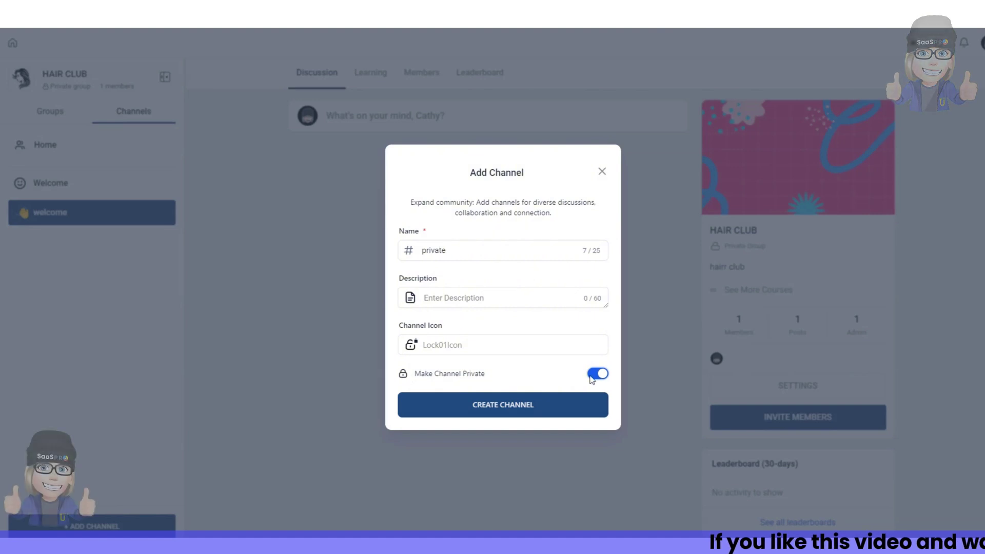
pyautogui.click(482, 403)
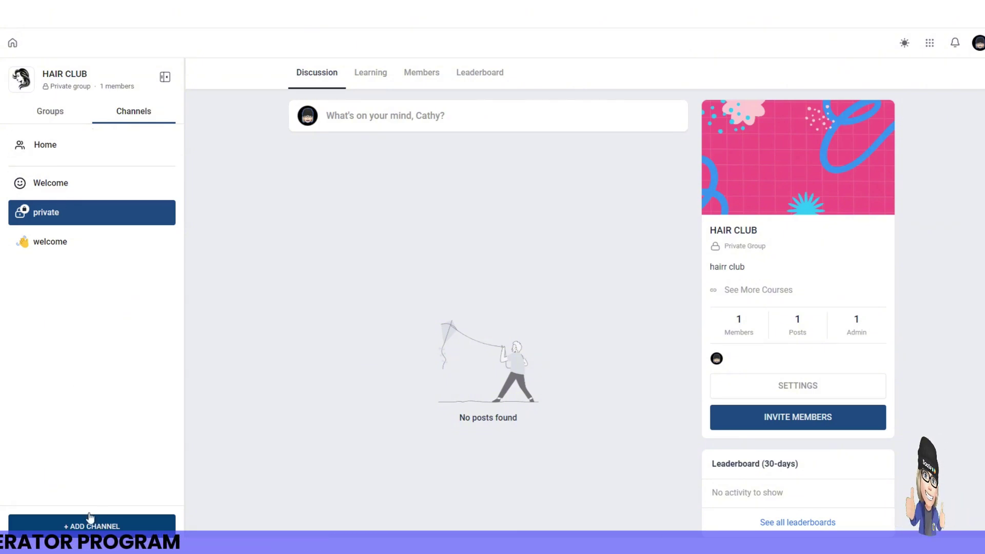
pyautogui.moveTo(43, 246); pyautogui.dragTo(61, 219)
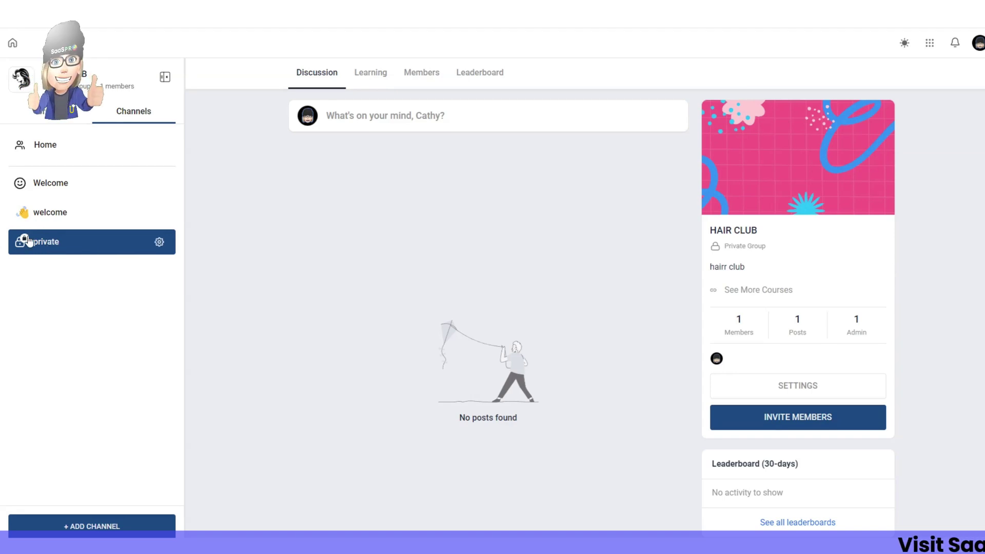
# - Open the private channel's details and examine its About, Members and Settings sections
pyautogui.click(159, 242)
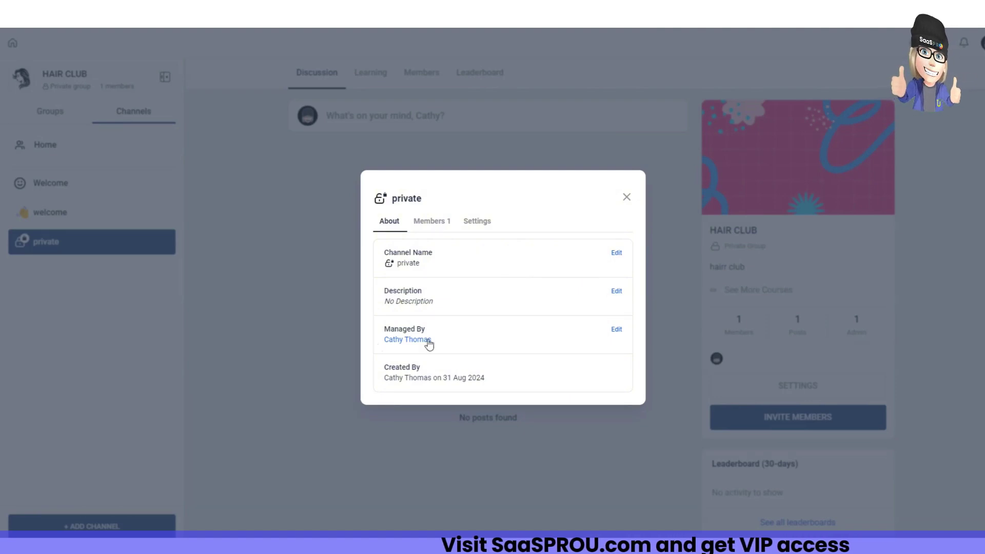
pyautogui.click(419, 222)
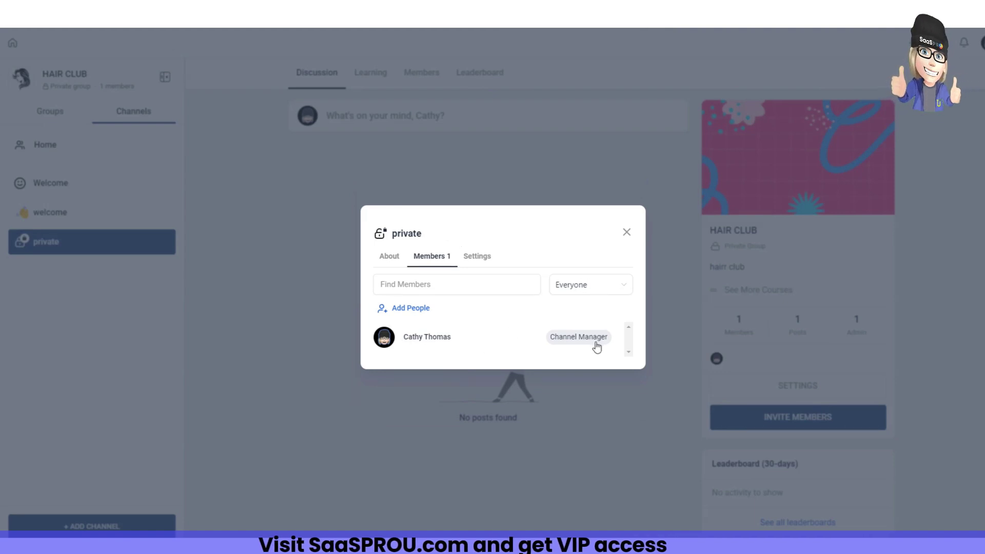
pyautogui.click(480, 256)
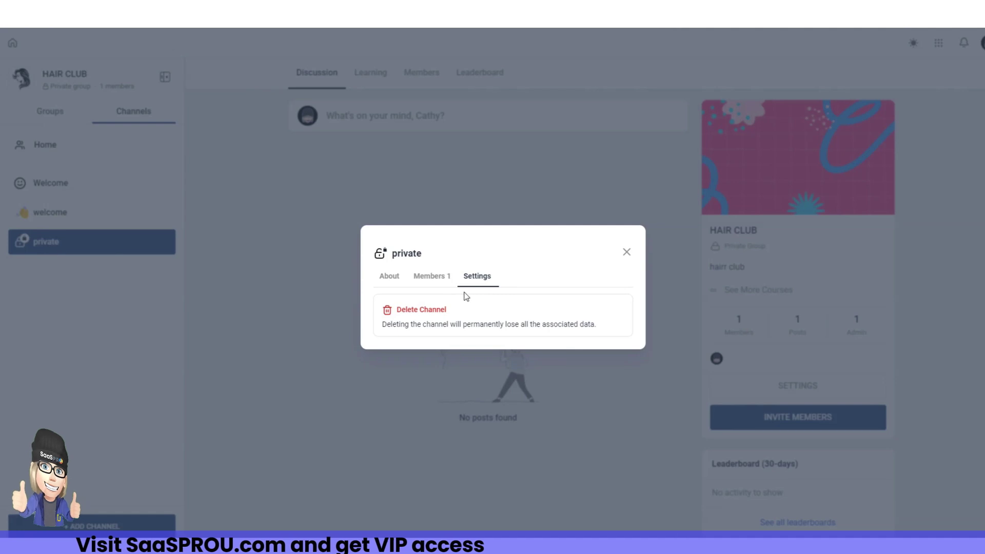
# - Return to the private channel's member list and try its Everyone and Manager filters
pyautogui.click(436, 282)
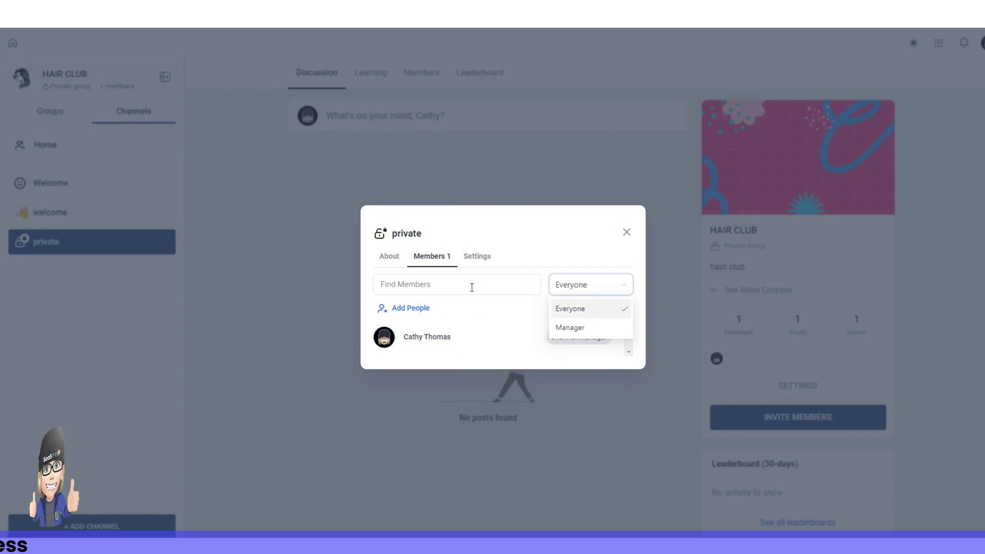
pyautogui.click(572, 307)
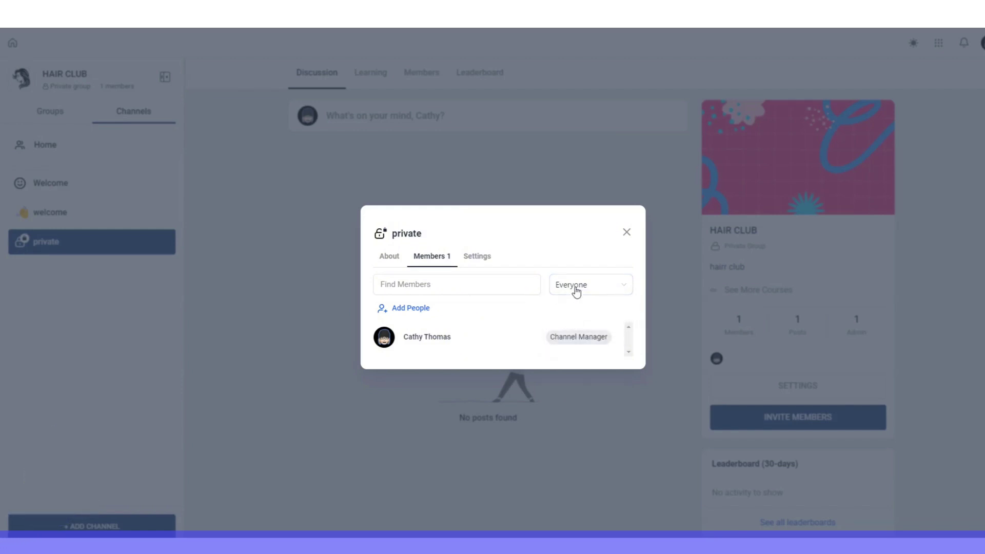
pyautogui.click(576, 291)
pyautogui.click(580, 329)
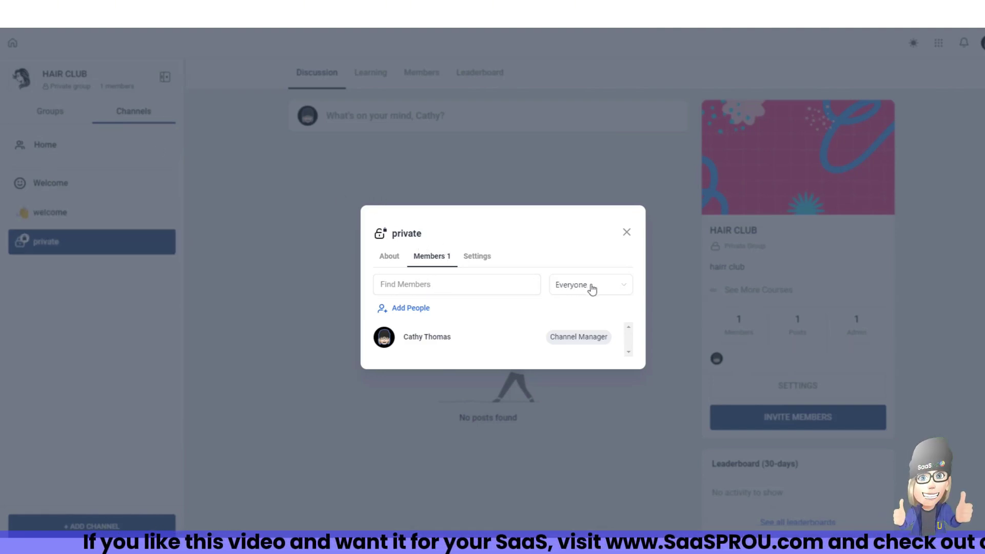
# - Inspect the form for adding people to the private channel and dismiss it without adding anyone
pyautogui.click(411, 308)
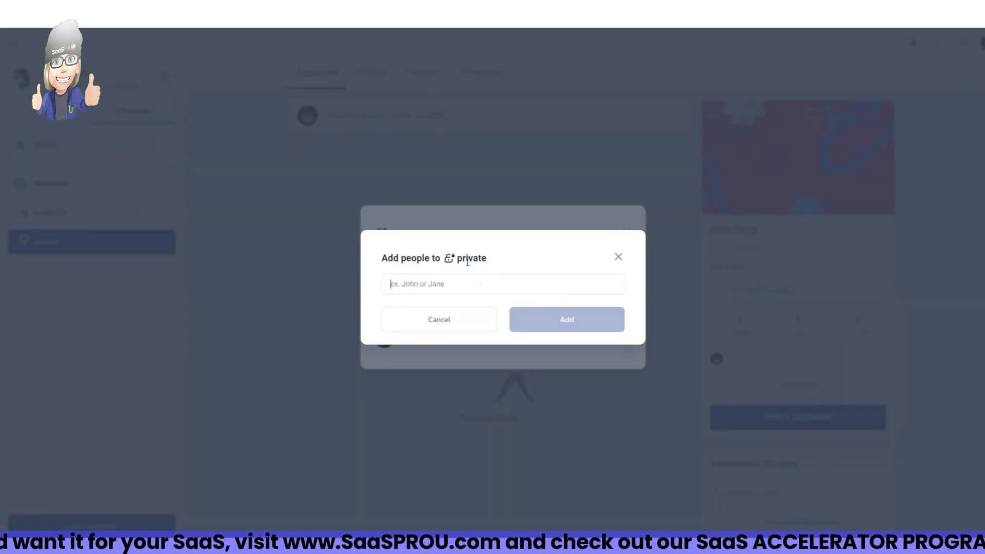
pyautogui.click(409, 287)
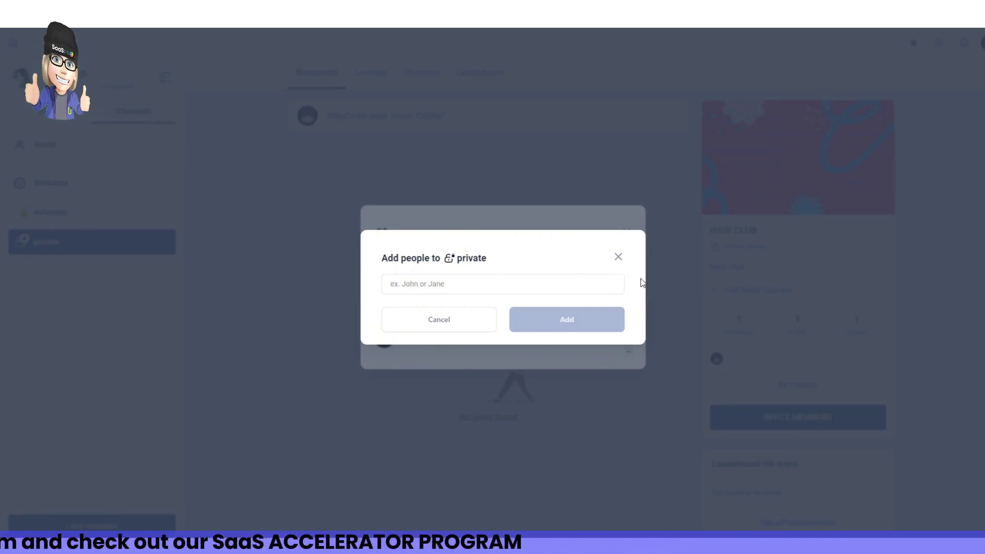
pyautogui.click(617, 257)
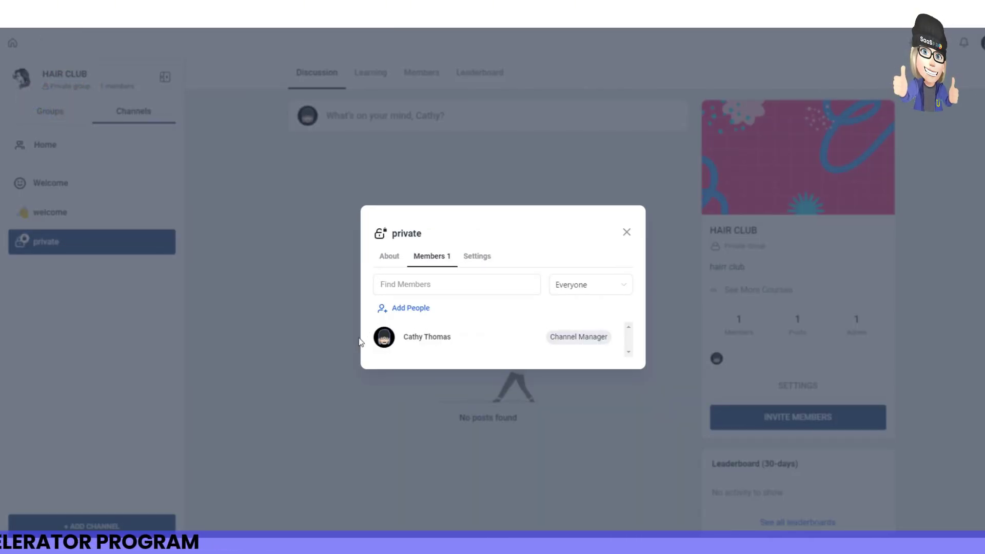
pyautogui.click(627, 233)
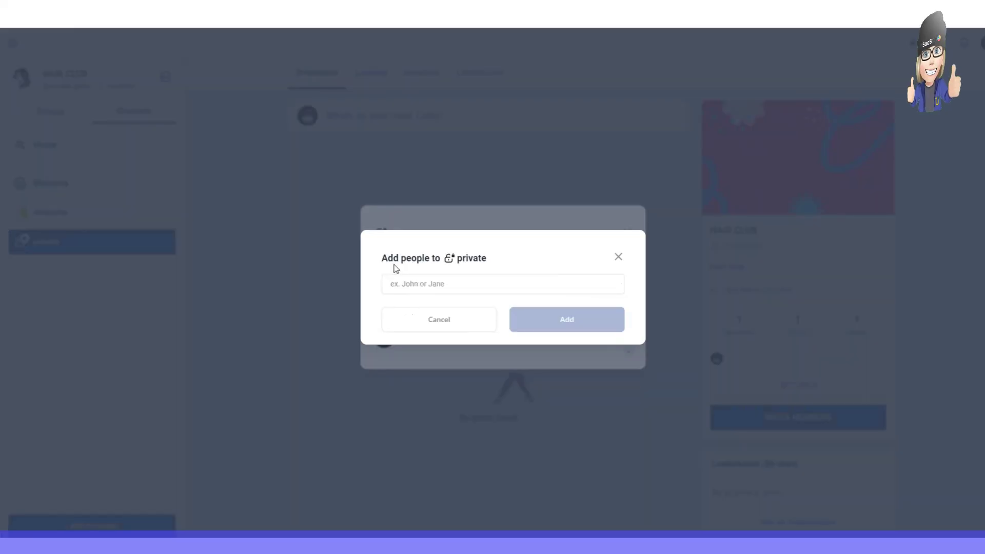
pyautogui.click(618, 258)
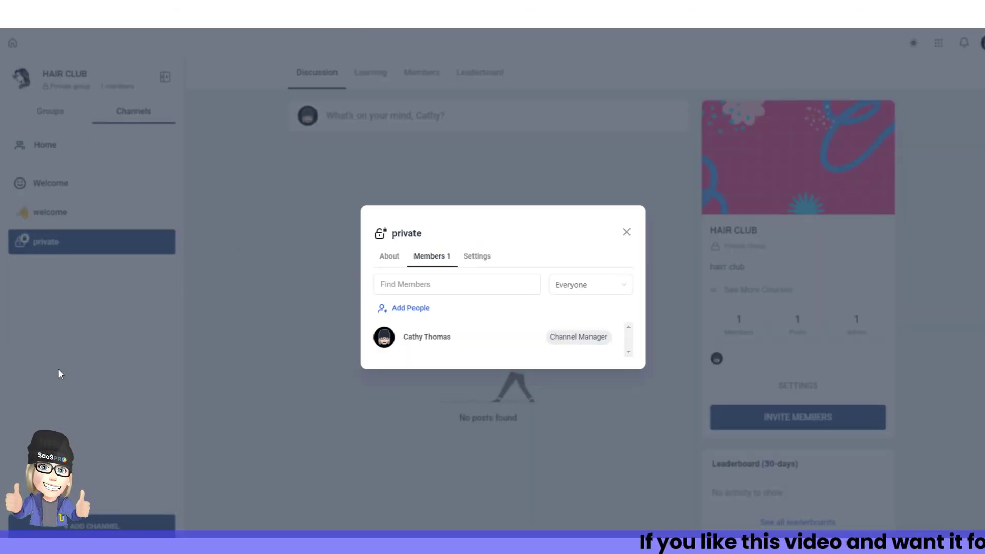
# - Check the role options of the private channel's member filter and close the channel details
pyautogui.click(601, 286)
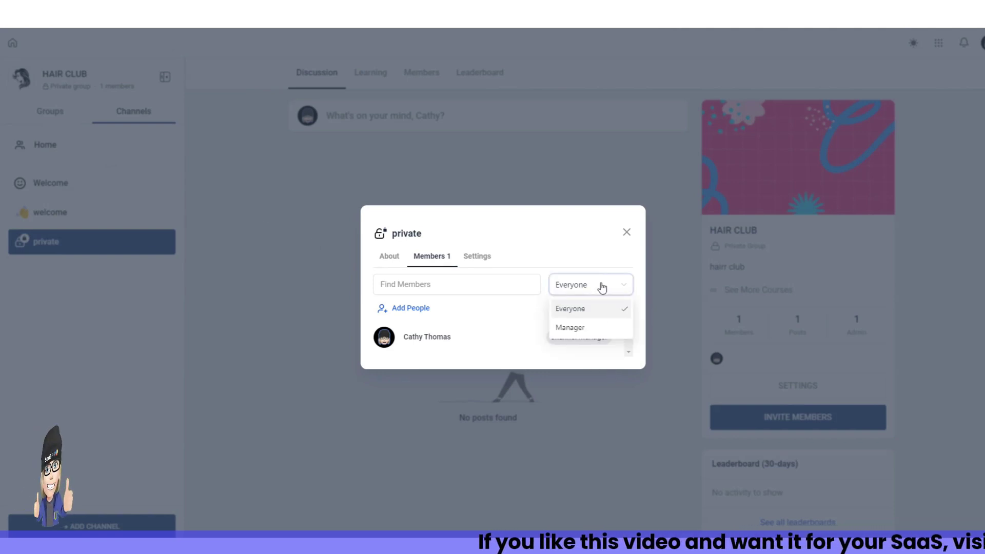
pyautogui.click(627, 232)
pyautogui.click(626, 232)
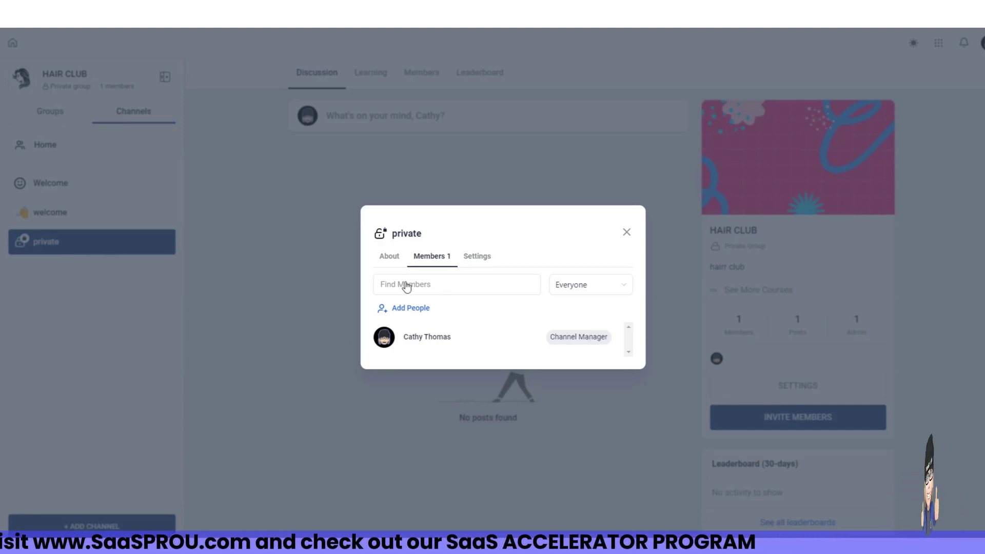
# - Close the private channel's details and compare the account's group list with HAIR CLUB's channel list
pyautogui.click(626, 235)
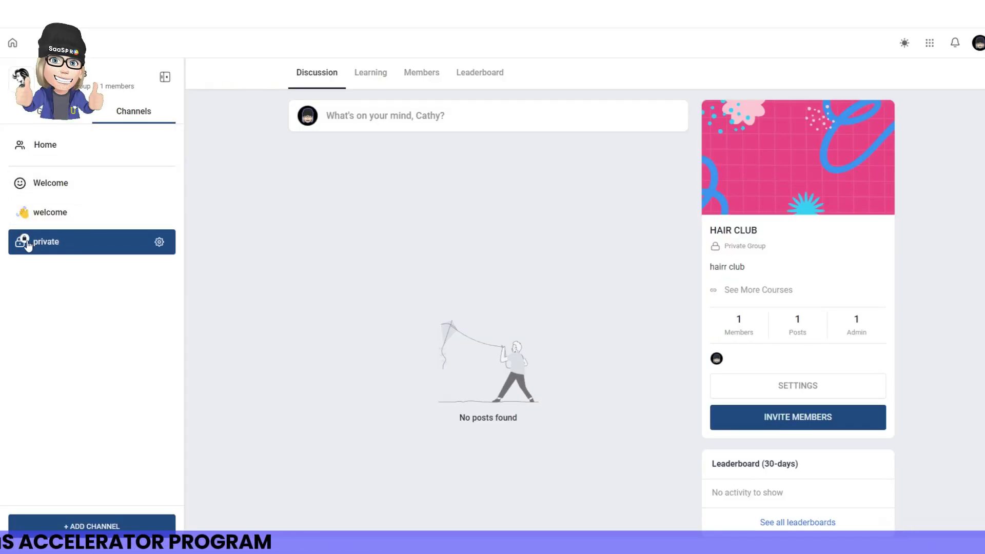
pyautogui.click(53, 113)
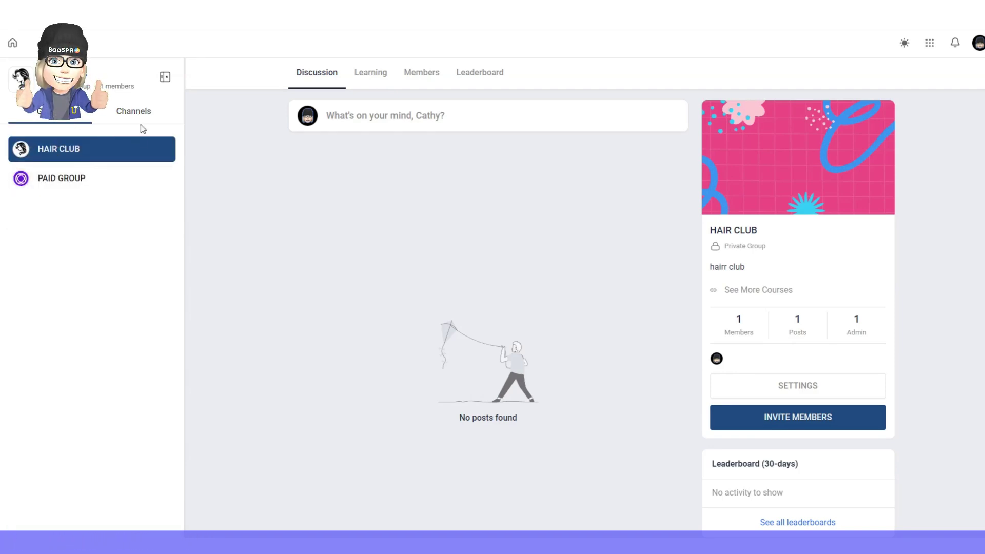
pyautogui.click(135, 112)
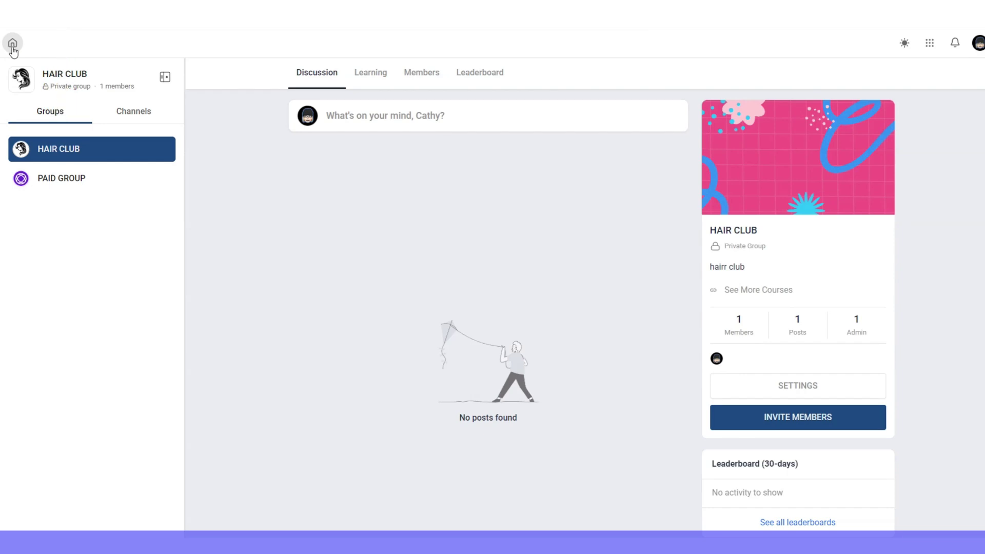
# - Open PAID GROUP and try collapsing and restoring its navigation sidebar
pyautogui.click(55, 183)
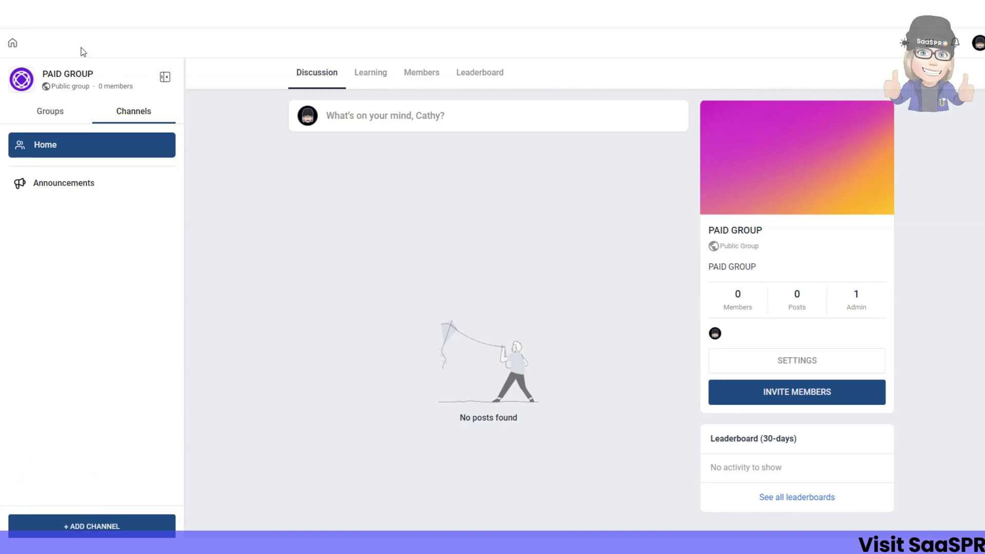
pyautogui.click(165, 78)
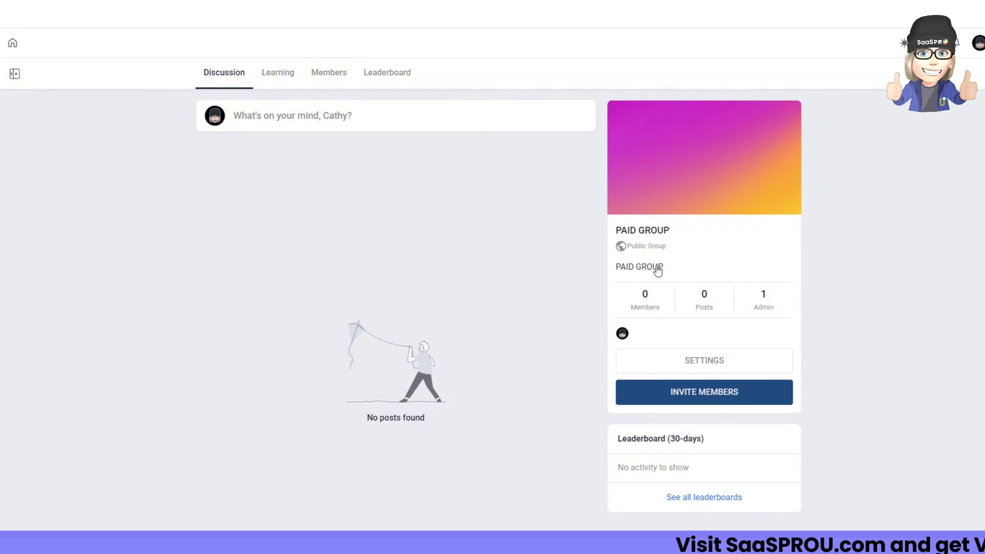
pyautogui.click(15, 74)
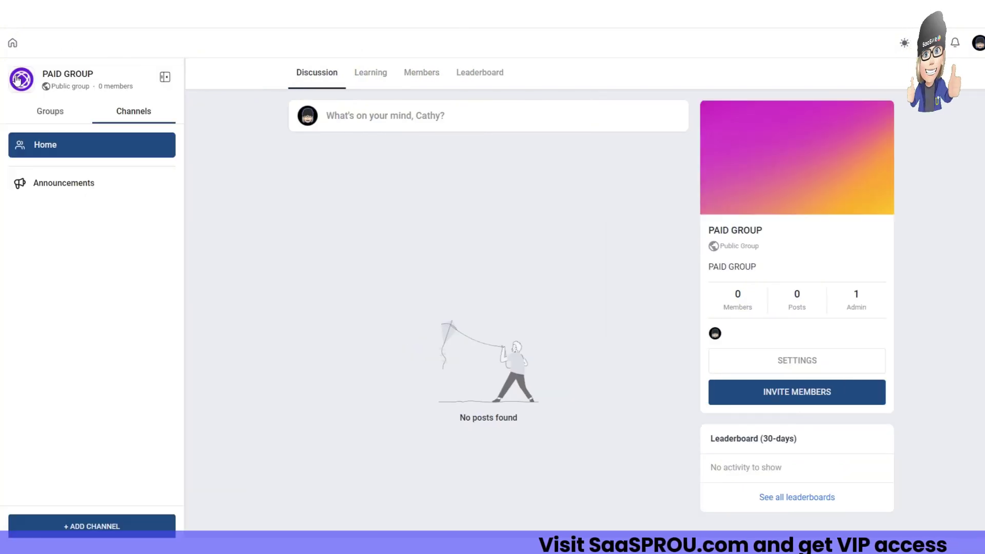
# - Return to HAIR CLUB and open its Welcome channel to view the posts
pyautogui.click(49, 112)
pyautogui.click(128, 116)
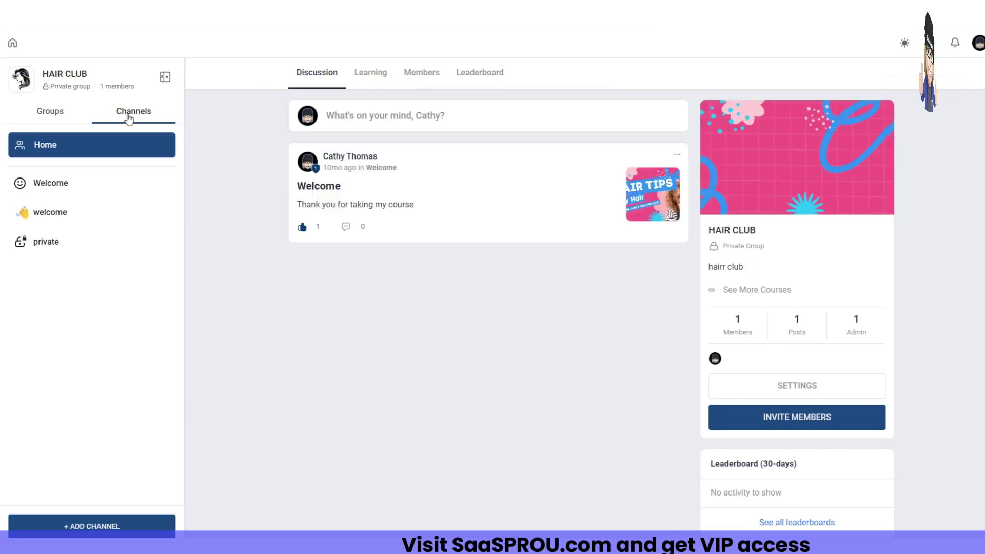
pyautogui.click(72, 212)
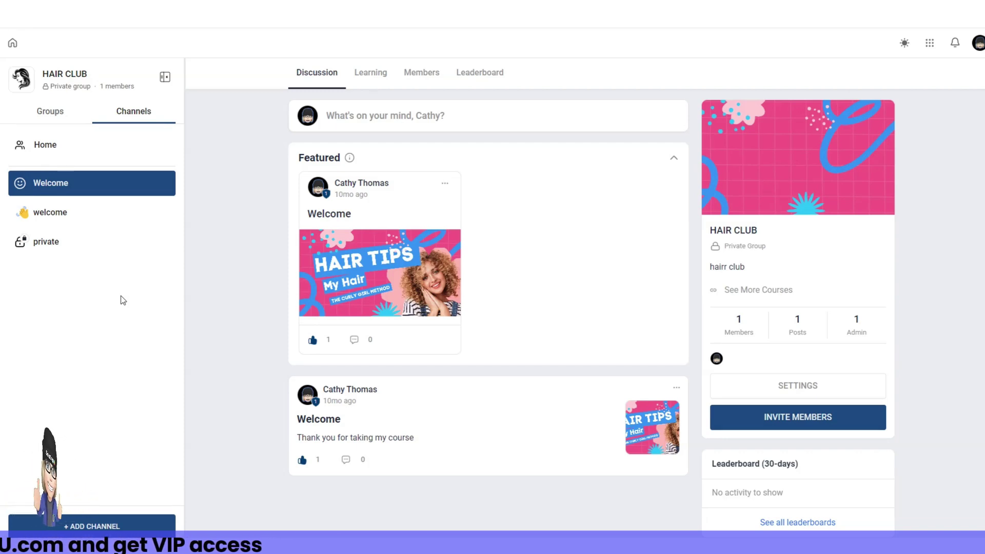
# - Examine how the sidebar separates the available groups from HAIR CLUB's channels, ending on the channel list
pyautogui.click(42, 115)
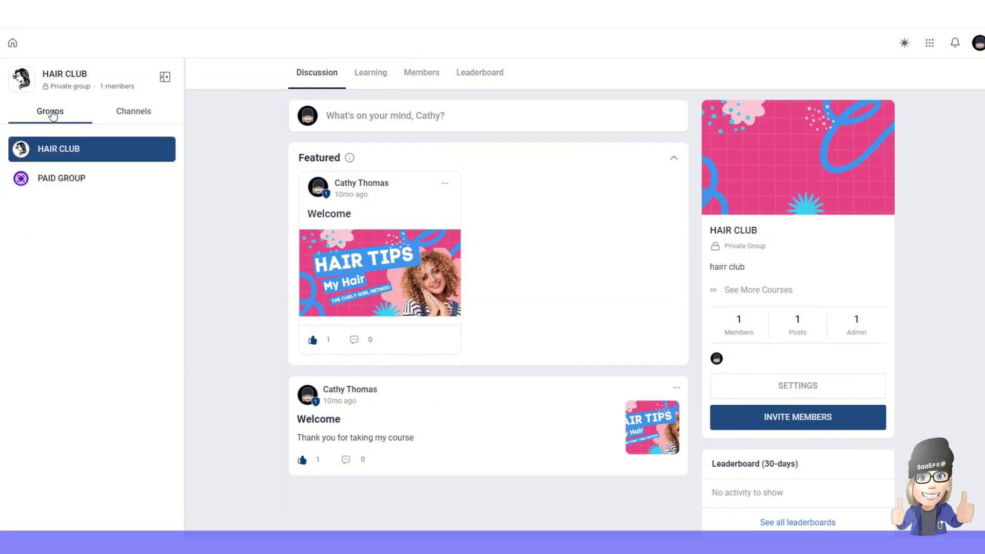
pyautogui.click(153, 121)
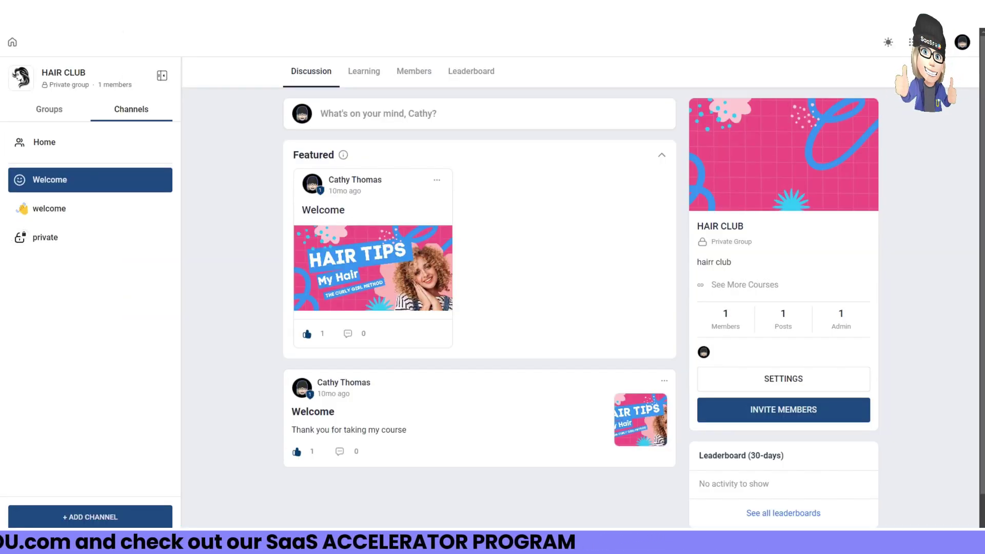
pyautogui.click(44, 117)
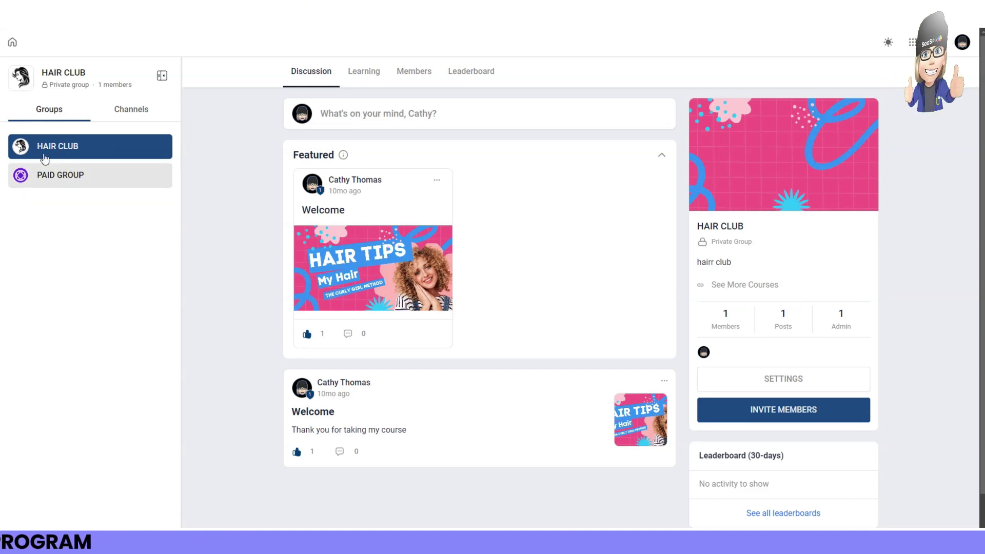
pyautogui.click(133, 113)
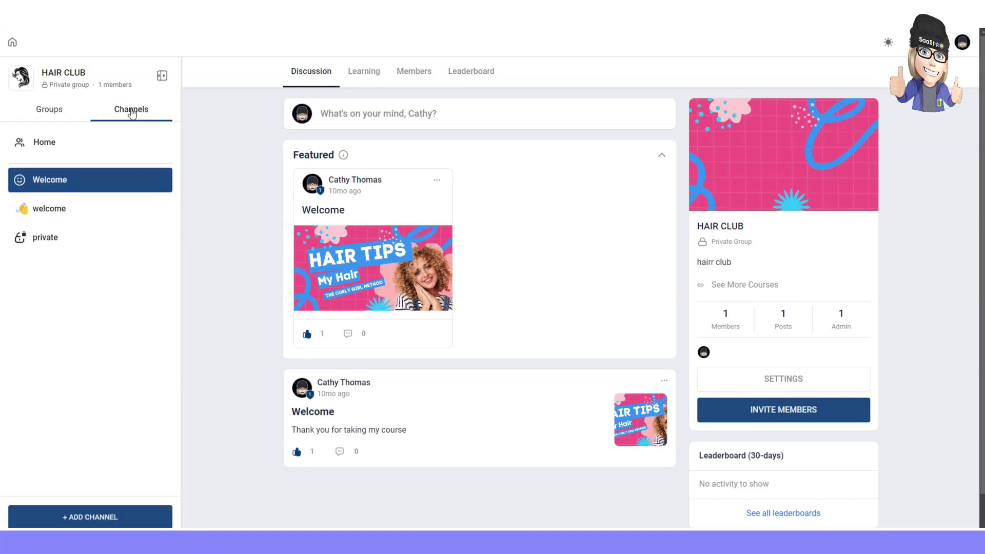
pyautogui.click(70, 120)
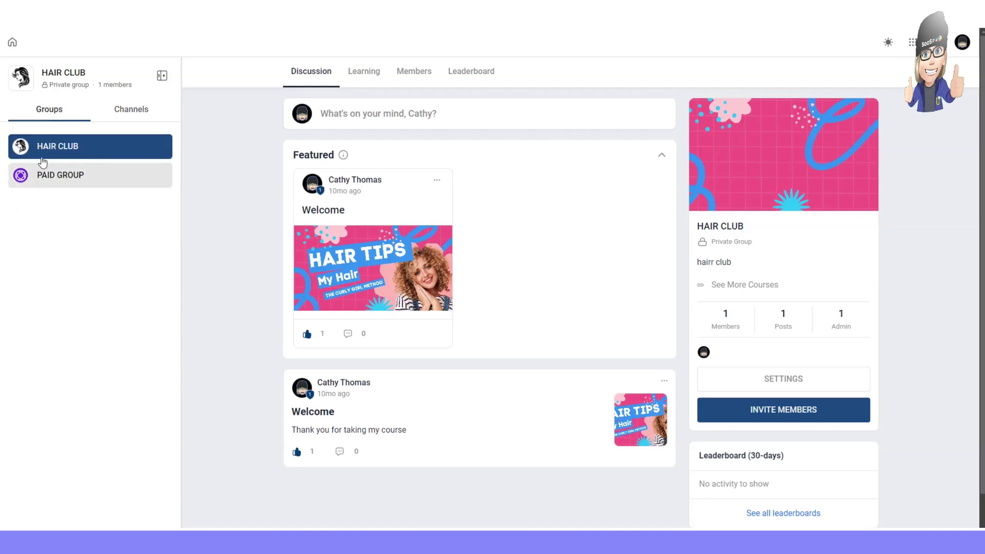
pyautogui.click(133, 117)
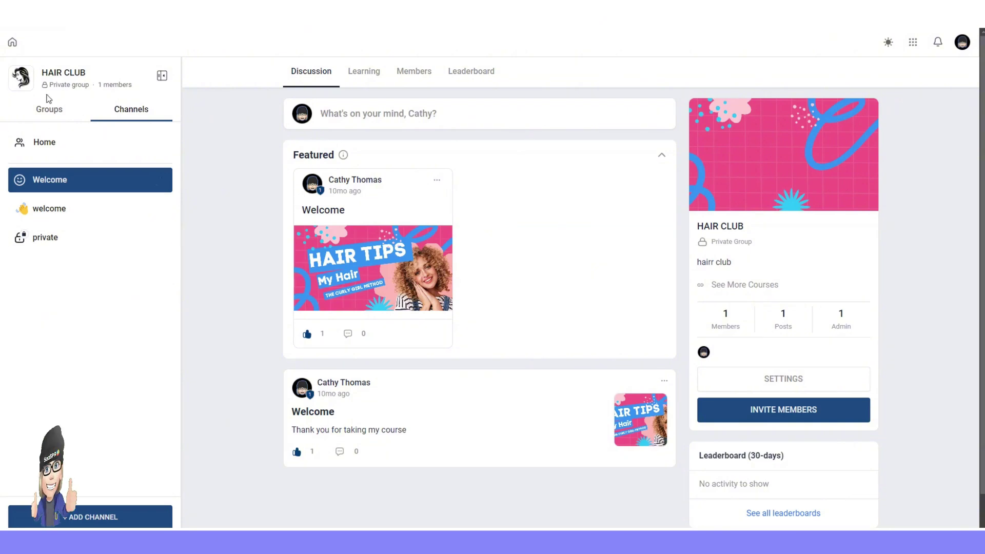
# - Reopen the private channel's details, check its members and role filter options, and close them
pyautogui.click(90, 250)
pyautogui.click(157, 239)
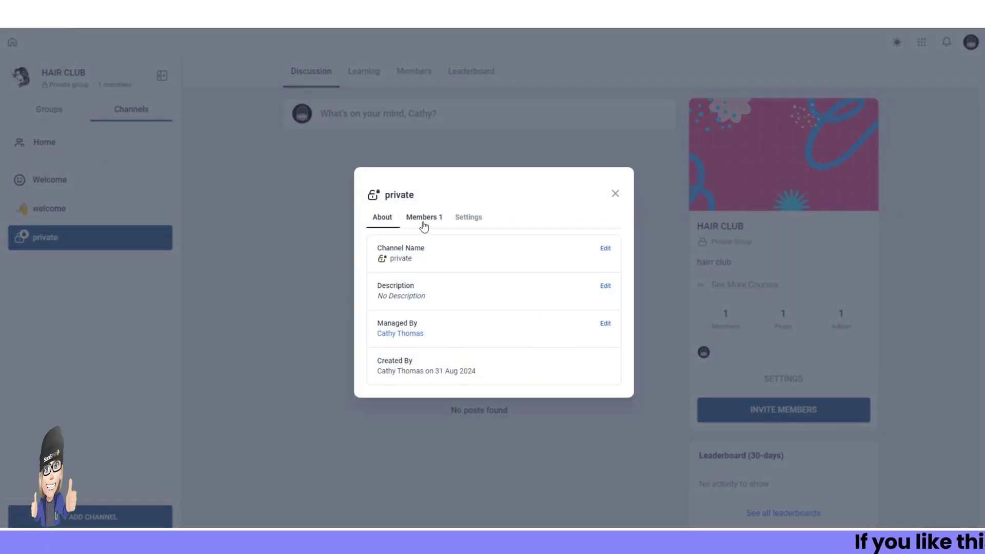
pyautogui.click(424, 220)
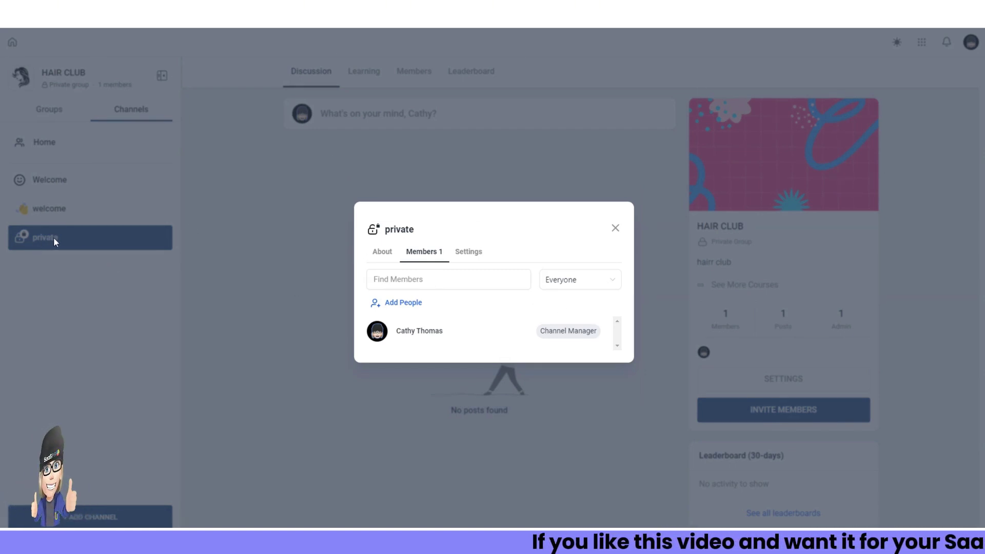
pyautogui.click(580, 280)
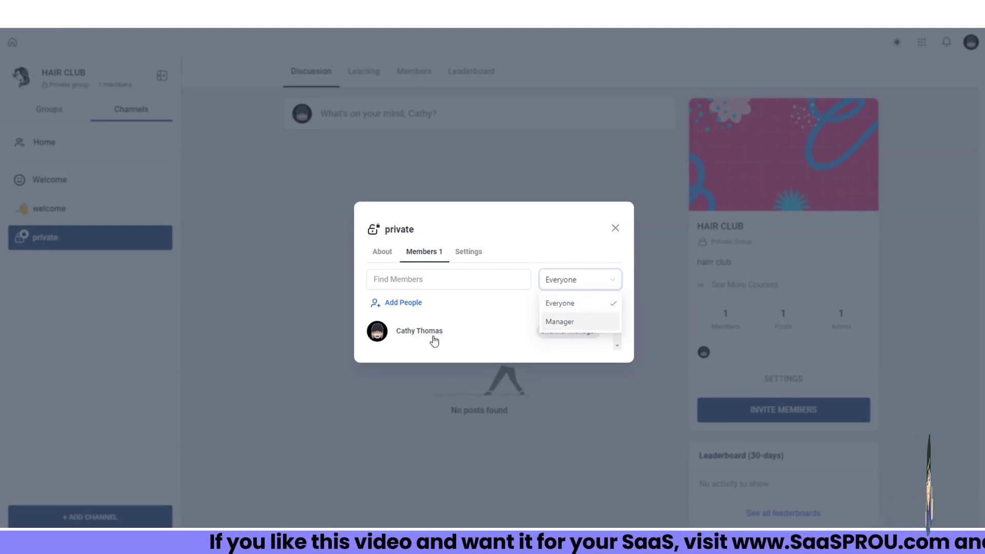
pyautogui.click(616, 228)
# - Go to the client portal's home page and look over its profile summary and shortcuts
pyautogui.click(12, 43)
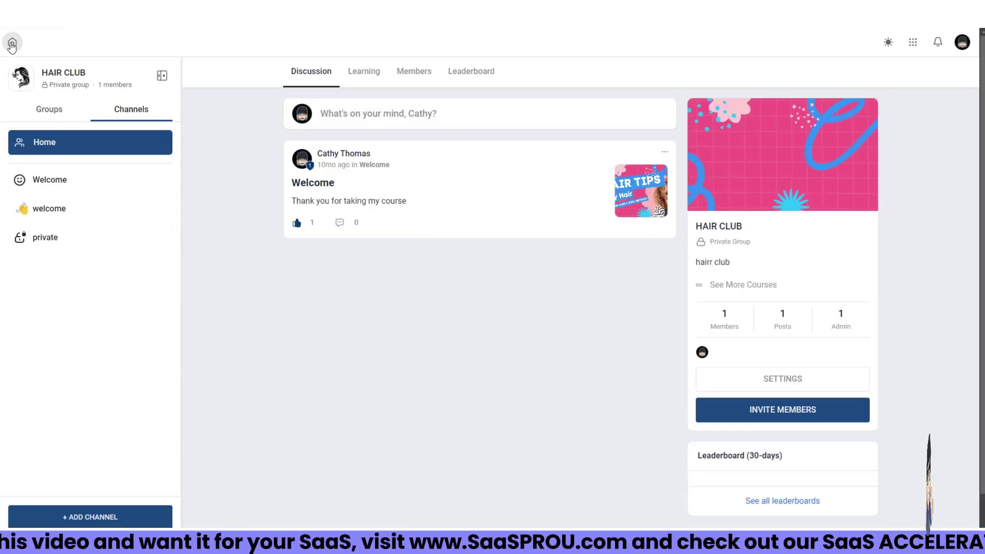
pyautogui.click(13, 44)
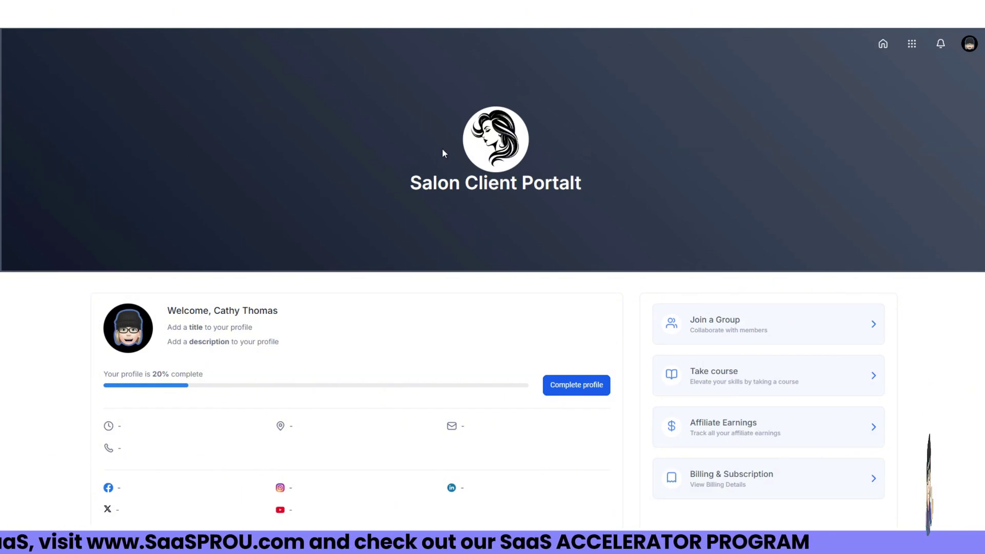
pyautogui.scroll(-3, 585, 386)
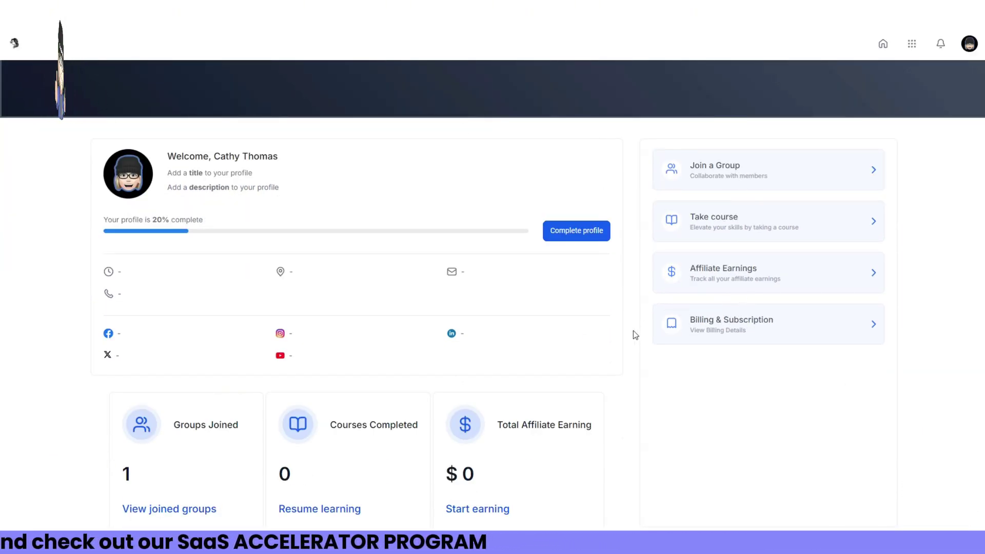
pyautogui.scroll(3, 641, 339)
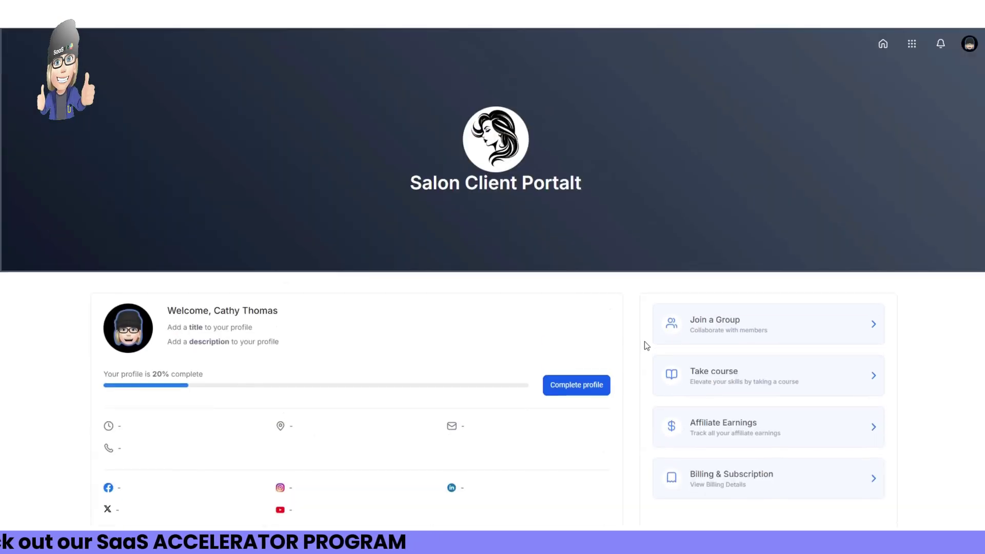
# - Return from the portal's home page to Communities and check the app switcher there
pyautogui.click(913, 46)
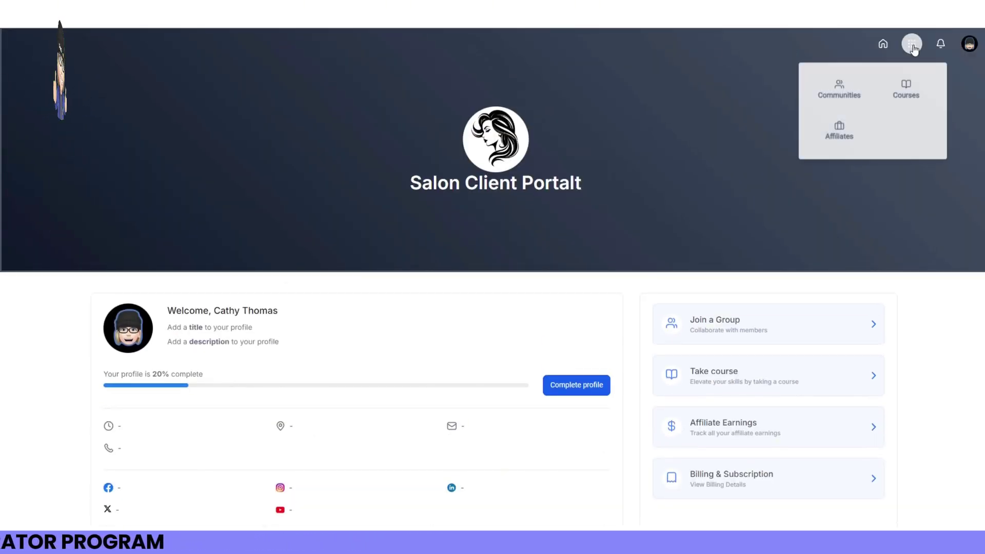
pyautogui.click(837, 99)
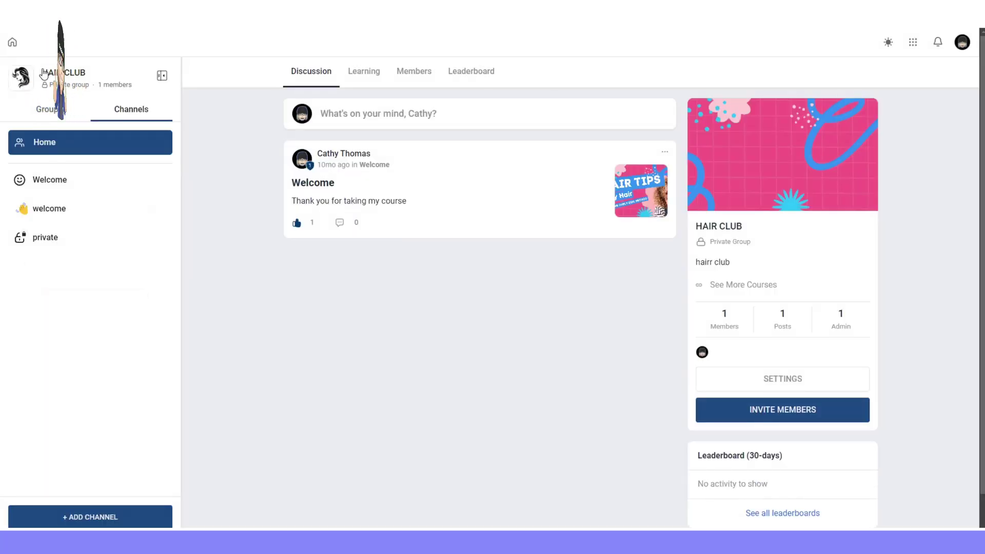
pyautogui.click(913, 43)
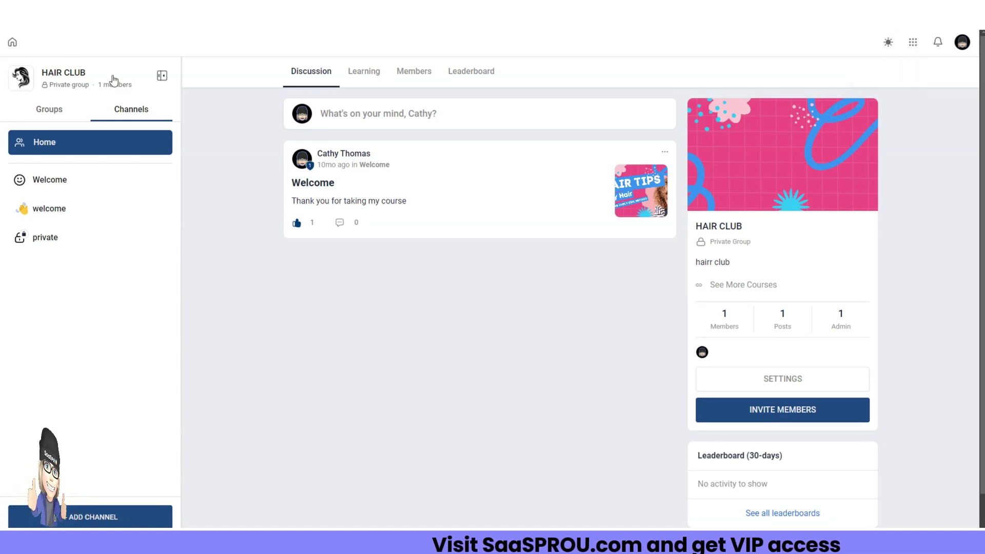
# - Try dark mode on the HAIR CLUB community and switch back to light mode
pyautogui.click(887, 41)
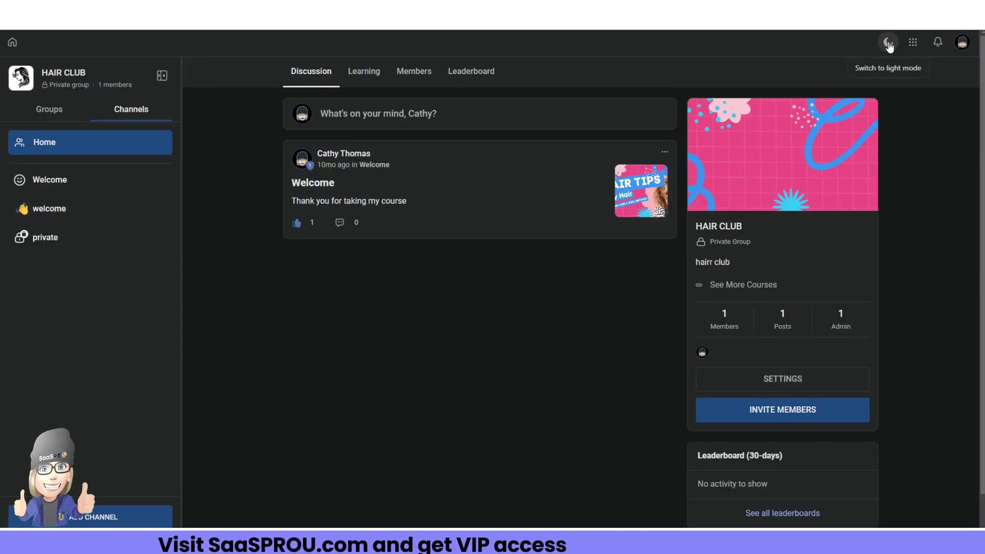
pyautogui.click(889, 43)
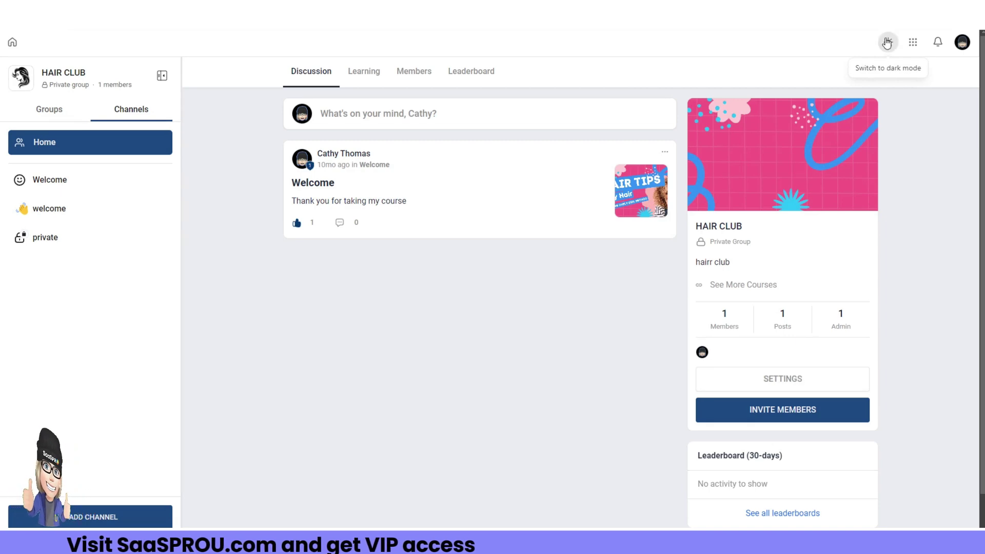
# - Check the community notifications with the Unread filter and again with All
pyautogui.click(937, 46)
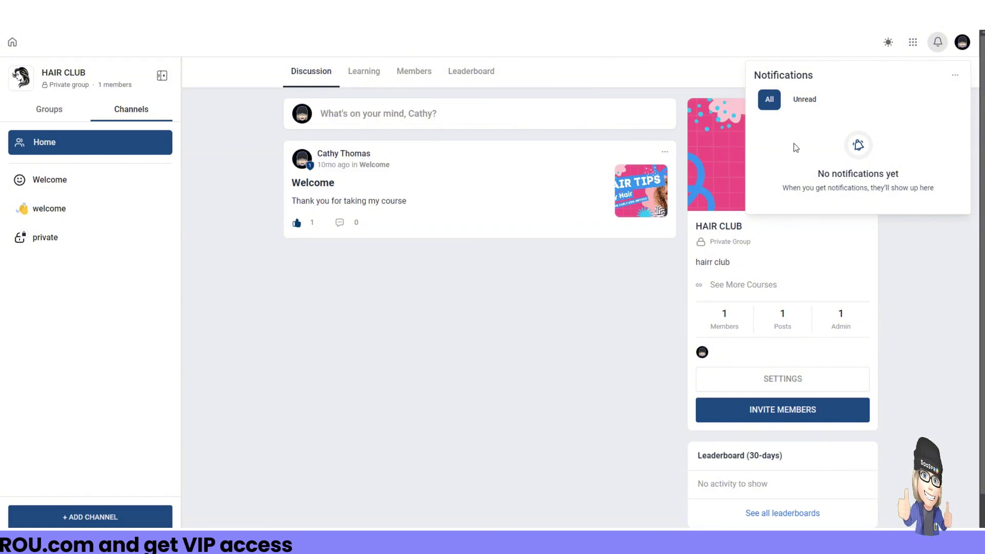
pyautogui.click(804, 102)
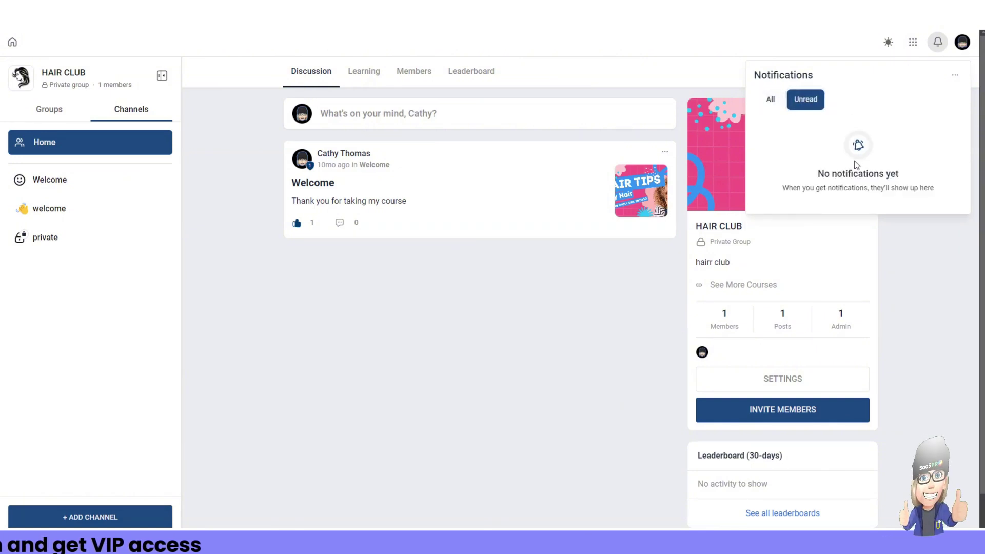
pyautogui.click(769, 101)
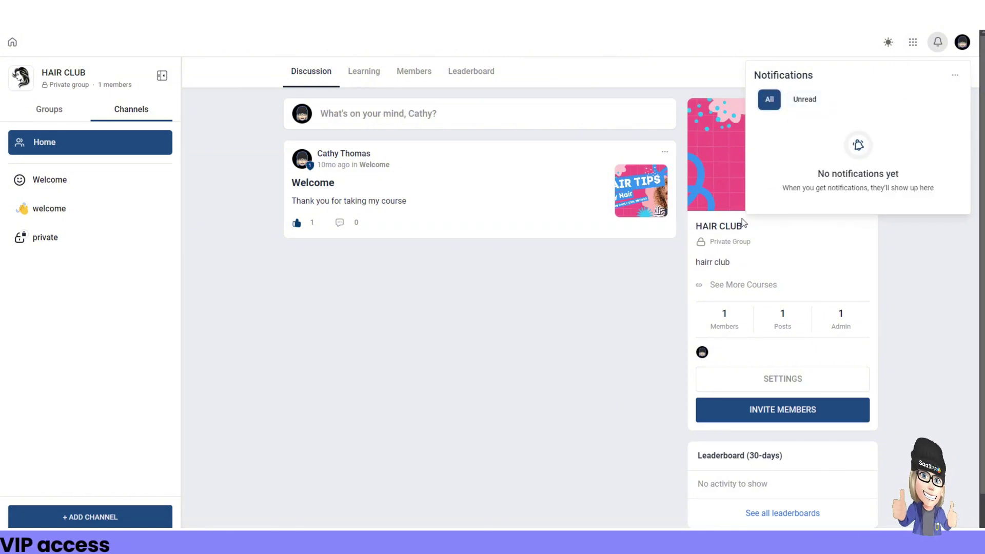
# - Open the user's profile for editing and review the Profile, Account, Social Media, Certificates, and Billing & Subscription settings
pyautogui.click(963, 43)
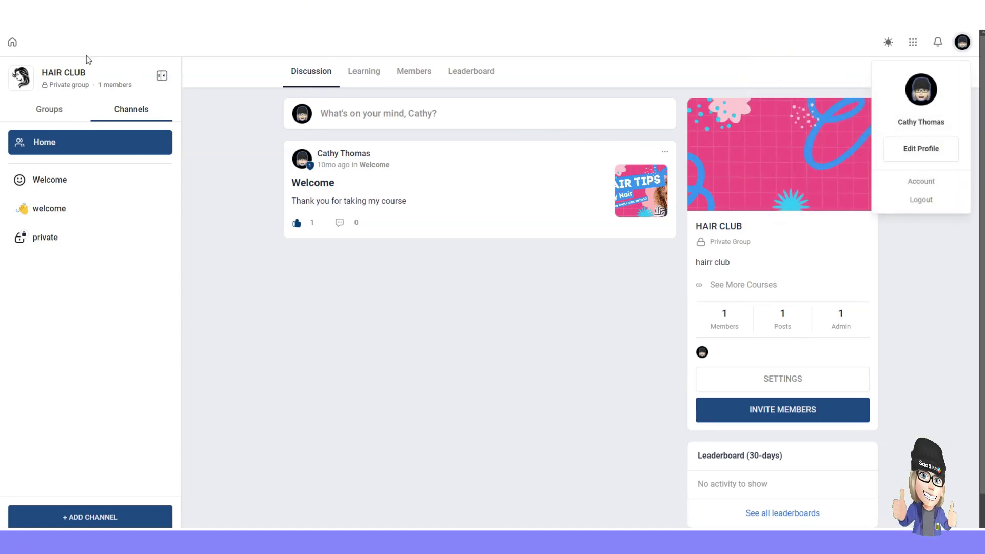
pyautogui.click(921, 150)
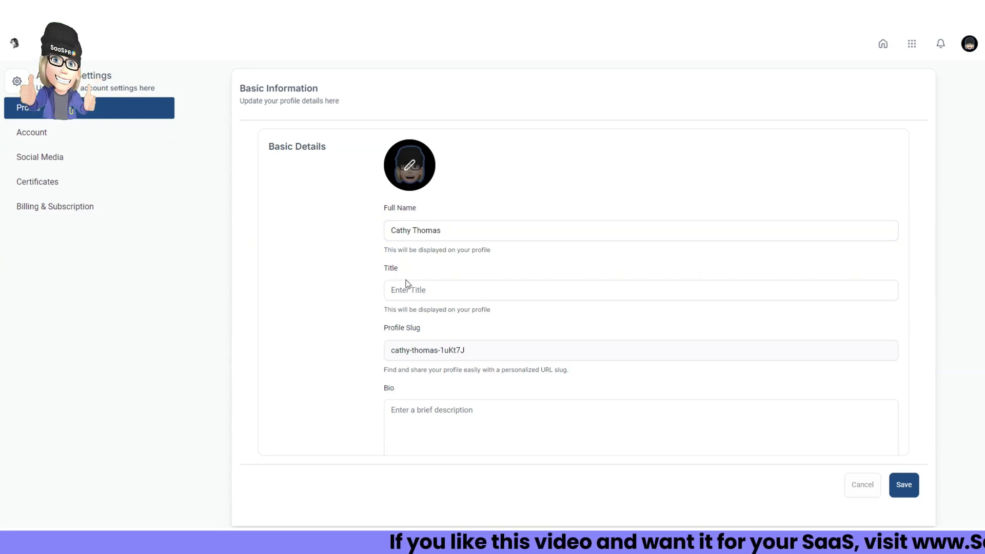
pyautogui.click(37, 140)
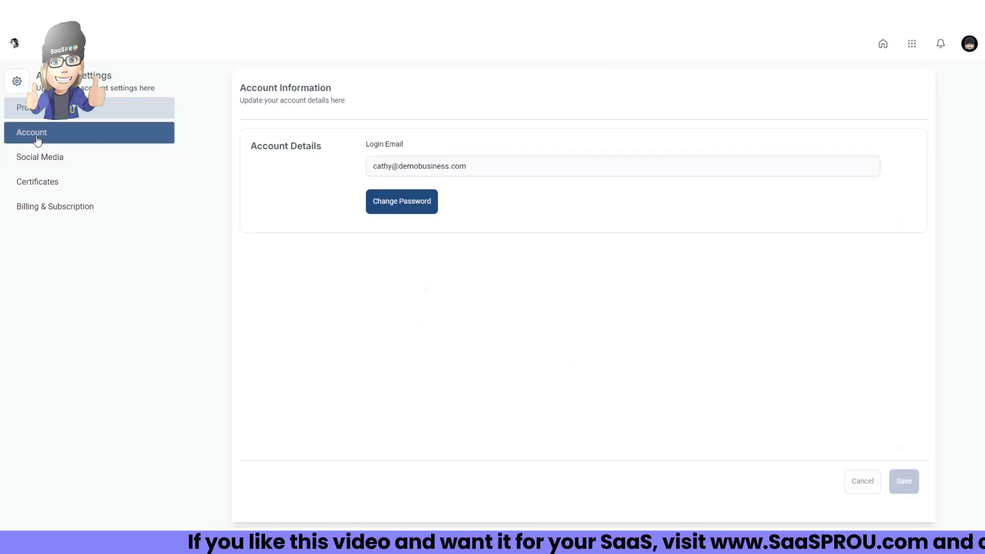
pyautogui.click(63, 164)
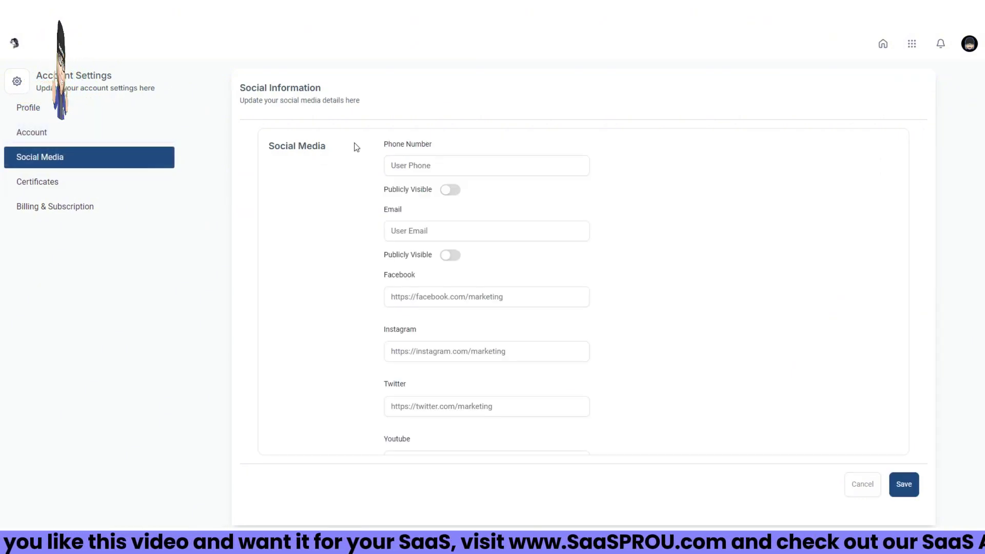
pyautogui.click(29, 182)
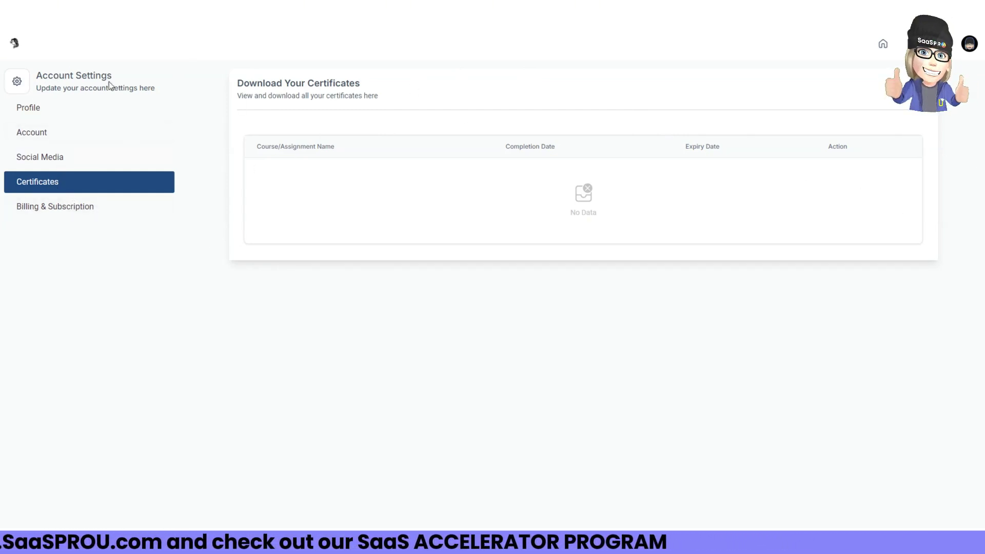
pyautogui.click(63, 208)
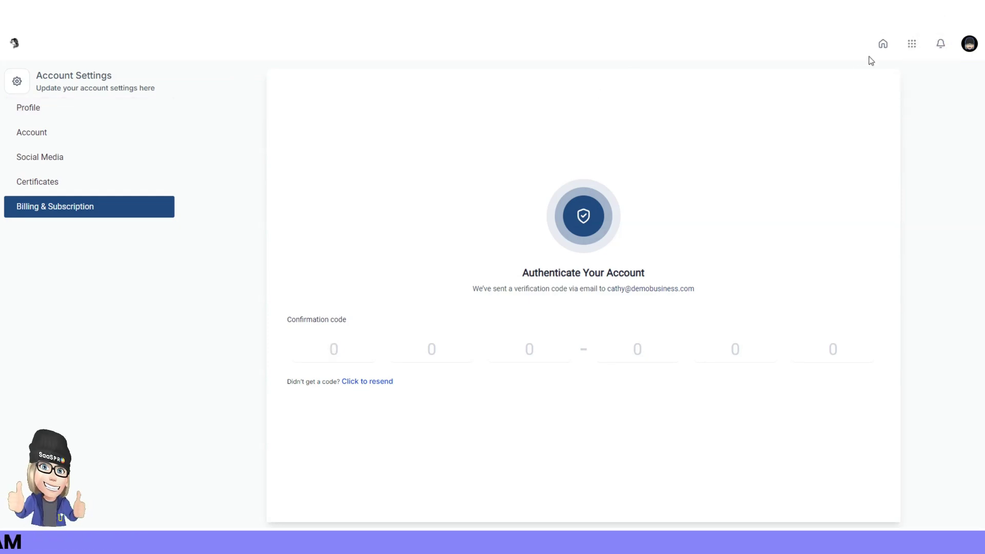
# - Review the Profile, Account, Social Media and Certificates sections of the account settings once more
pyautogui.click(969, 44)
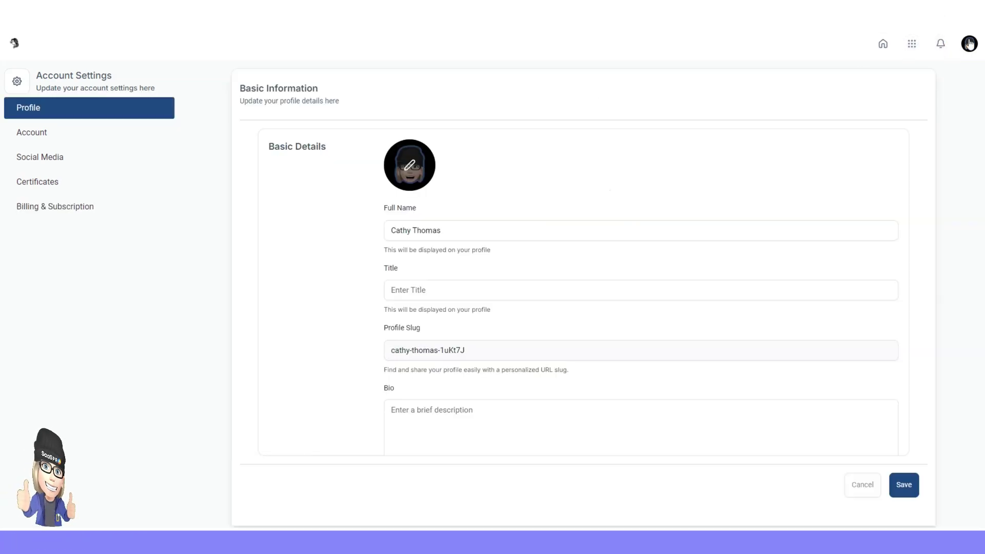
pyautogui.click(51, 134)
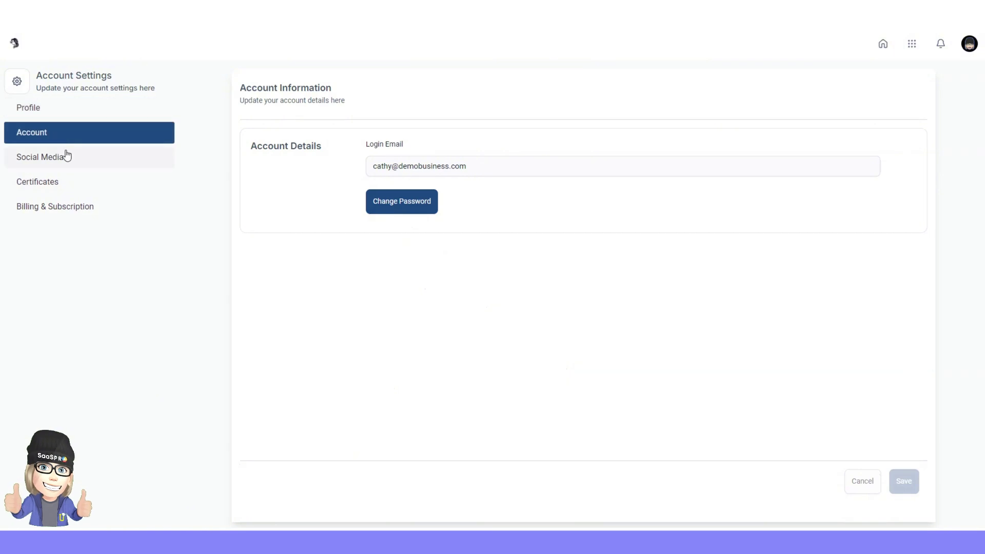
pyautogui.click(68, 157)
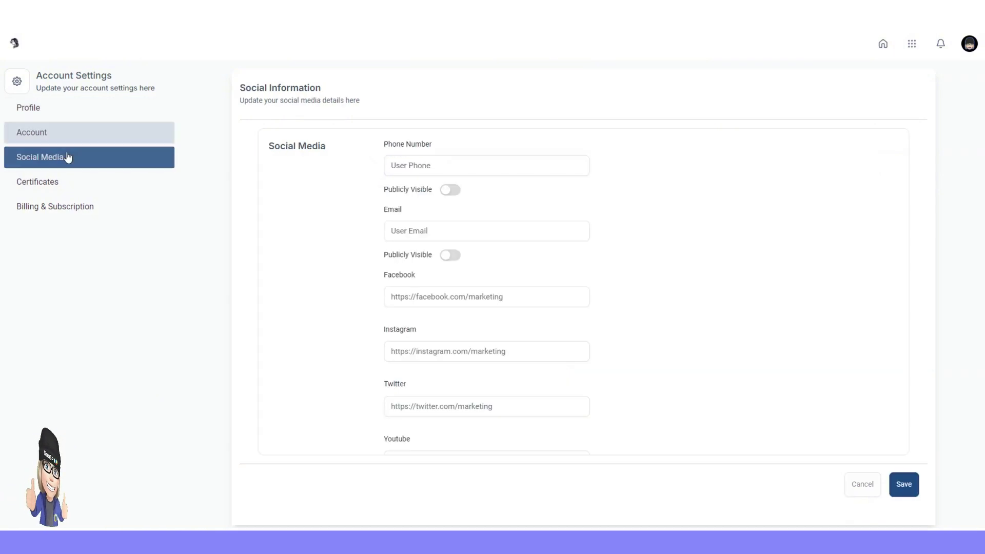
pyautogui.click(91, 185)
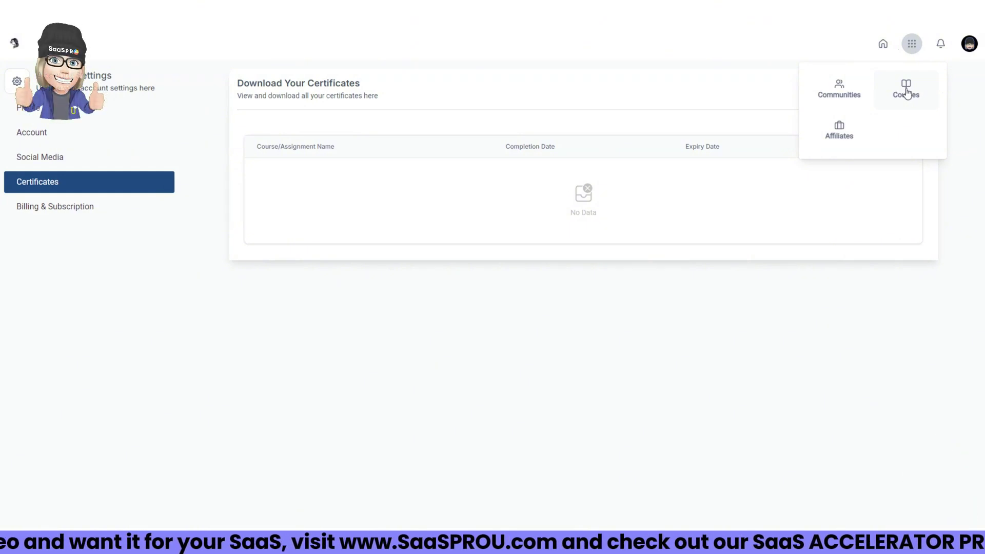
# - Return to Communities and look through HAIR CLUB's Welcome, welcome and private channels
pyautogui.click(842, 89)
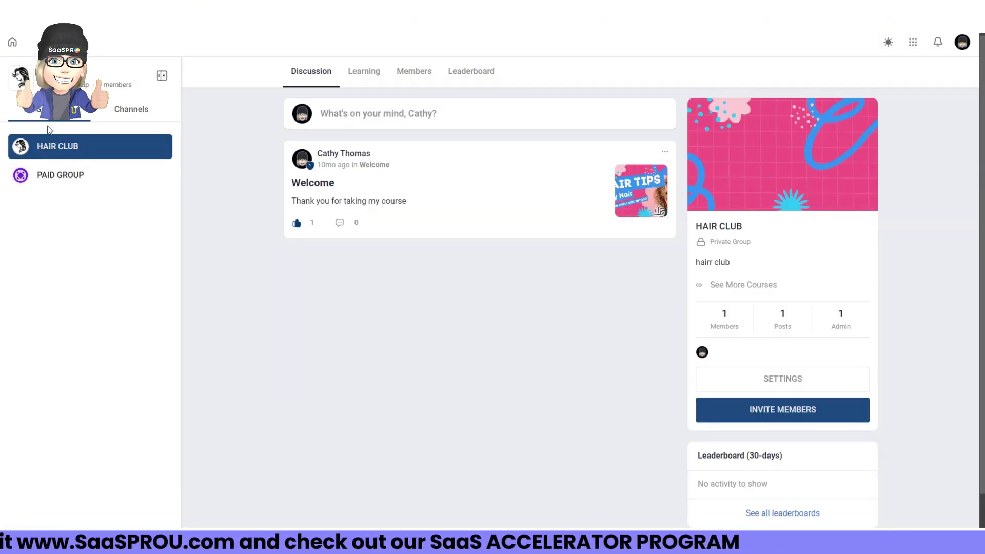
pyautogui.click(124, 111)
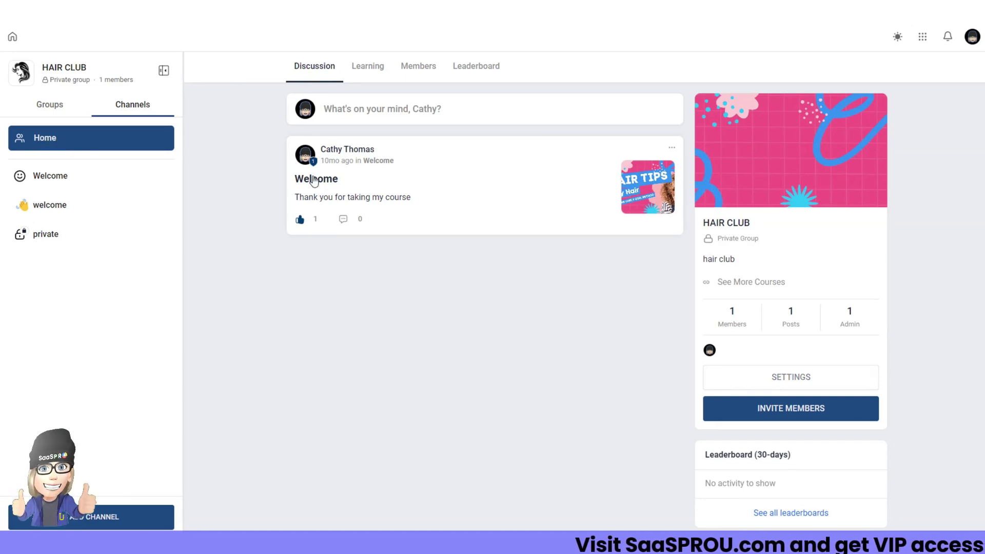
pyautogui.click(74, 181)
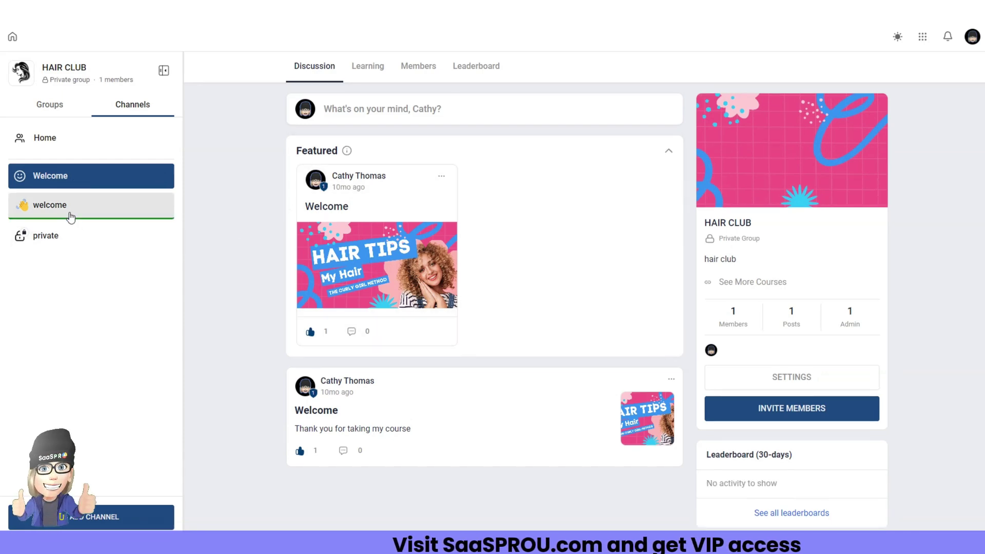
pyautogui.click(70, 216)
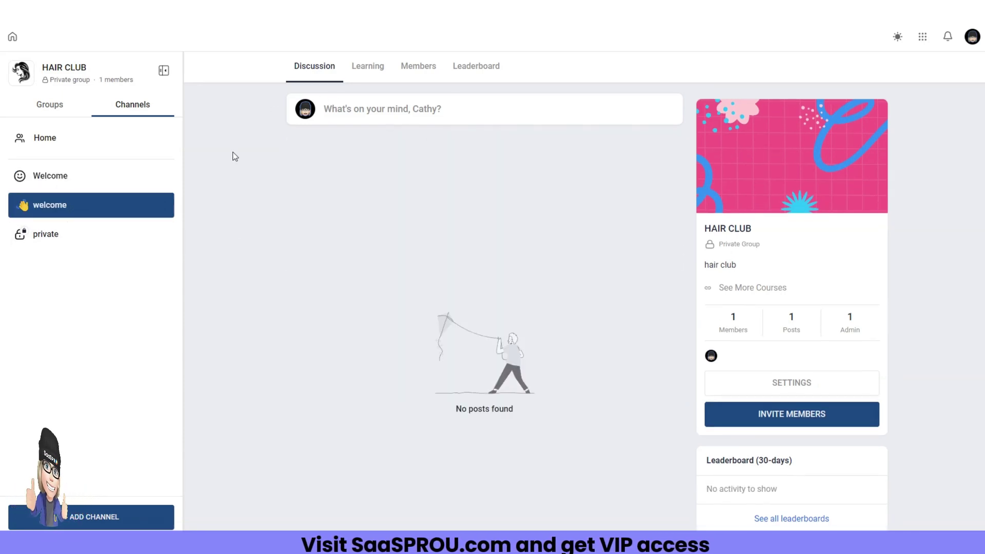
pyautogui.click(103, 234)
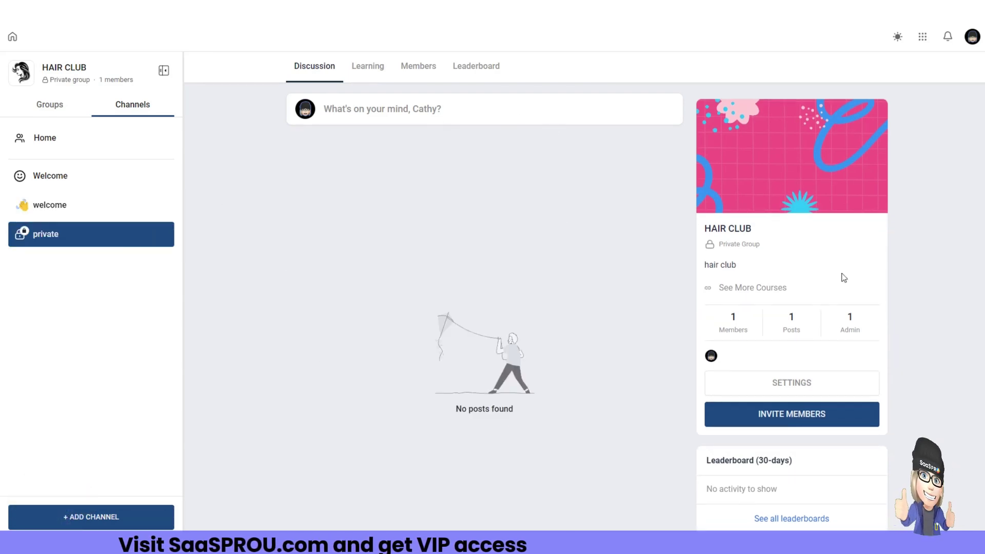
pyautogui.click(154, 175)
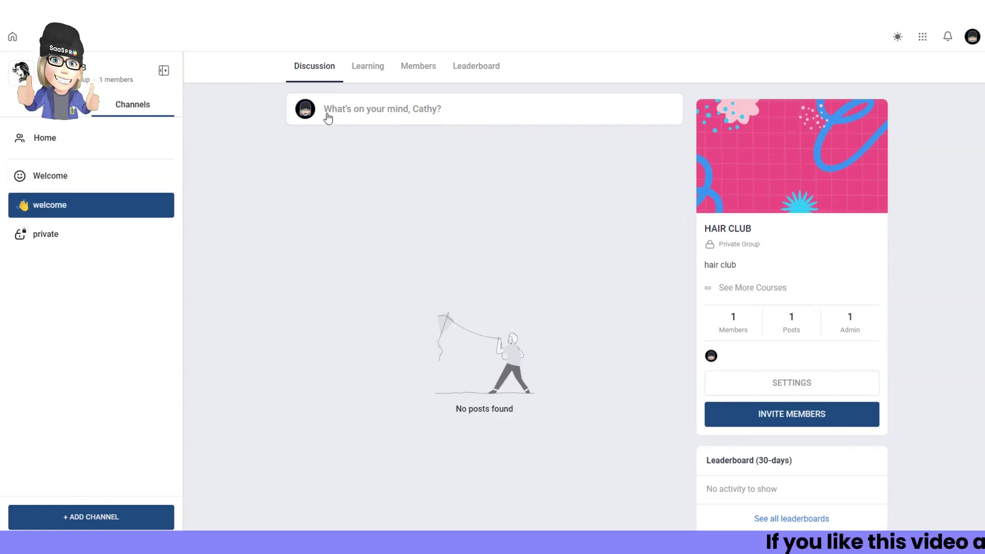
# - Publish a post titled "COMING SOON!" with a "HELLOOO!" GIF in HAIR CLUB's welcome channel
pyautogui.click(409, 118)
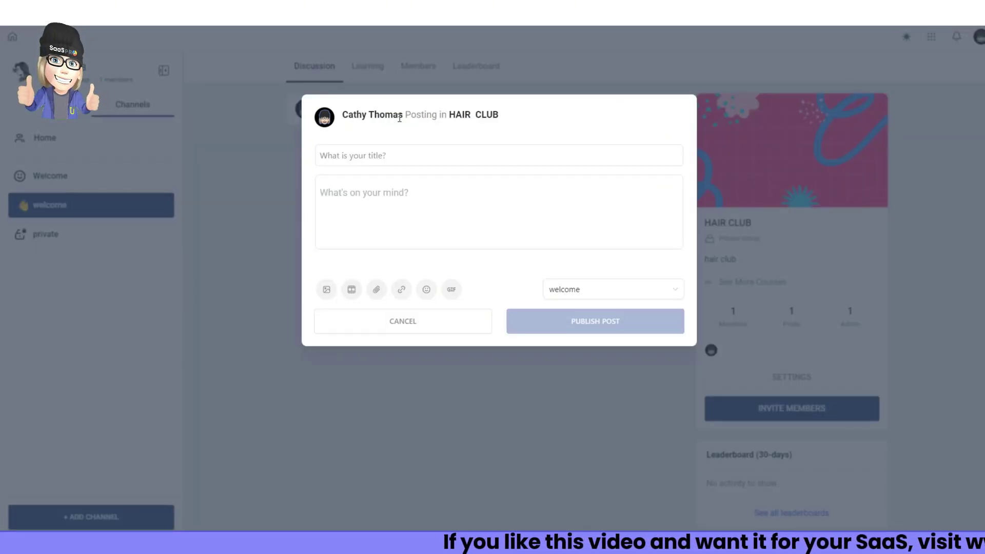
pyautogui.click(345, 160)
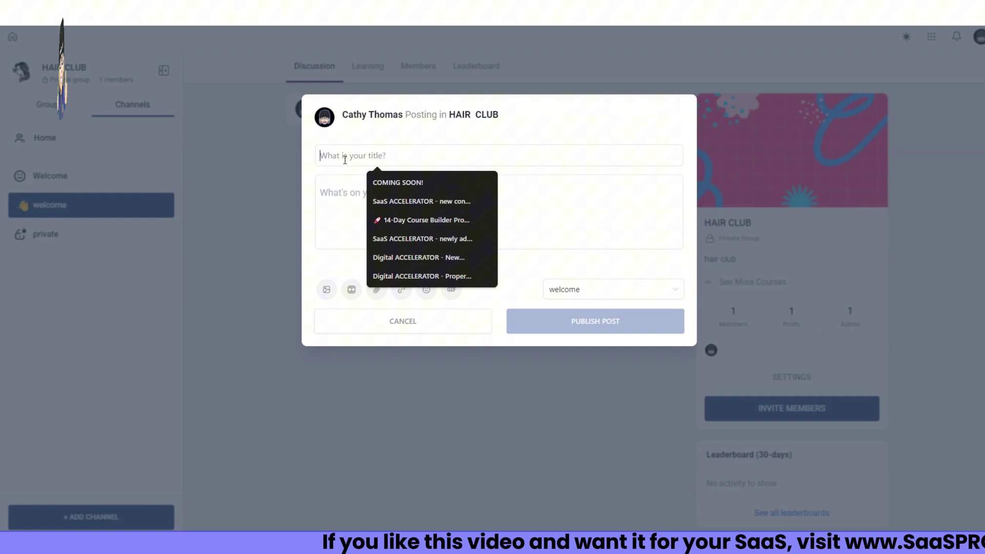
pyautogui.click(328, 192)
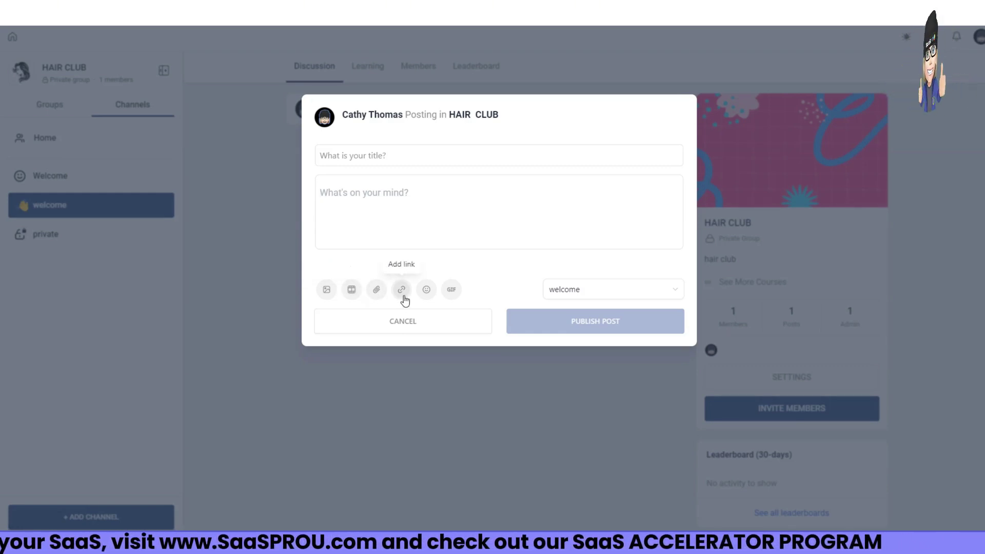
pyautogui.click(452, 290)
pyautogui.click(383, 317)
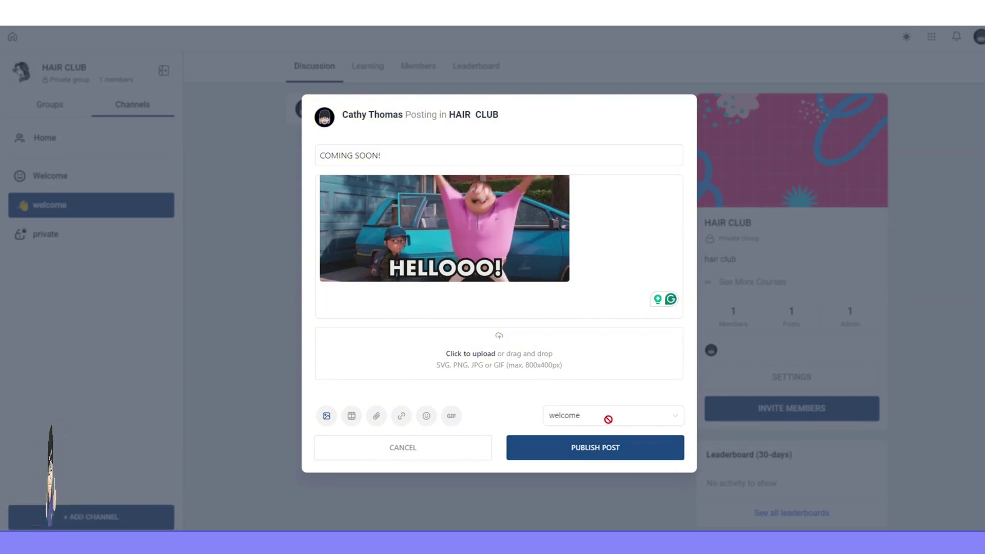
pyautogui.click(584, 455)
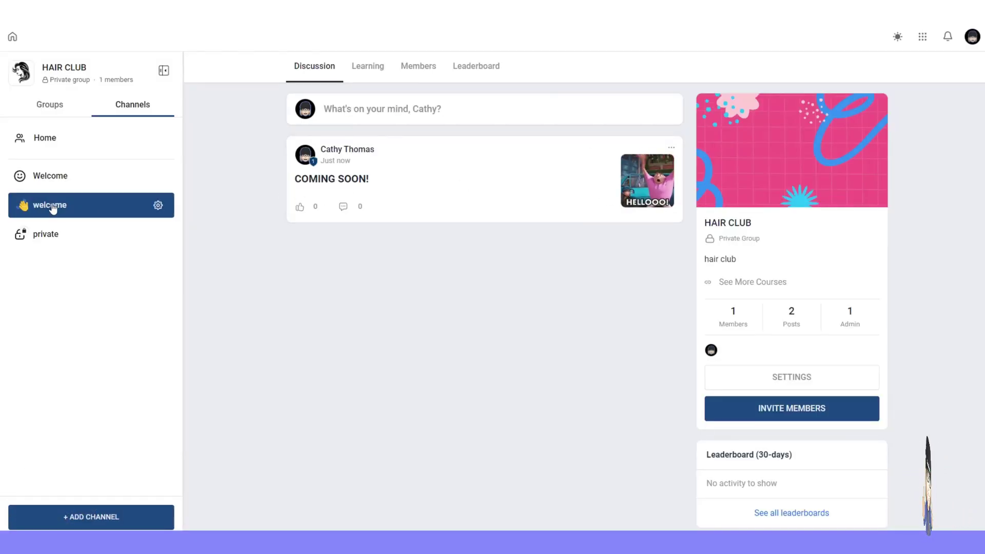
# - Compare the posts in the Welcome, welcome and private channels to check where the new post appears
pyautogui.click(47, 180)
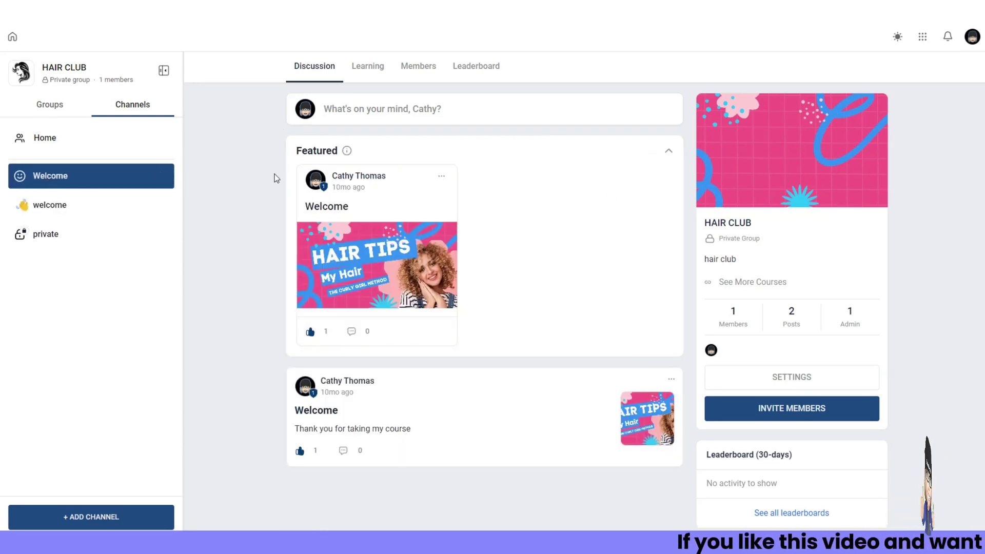
pyautogui.click(70, 206)
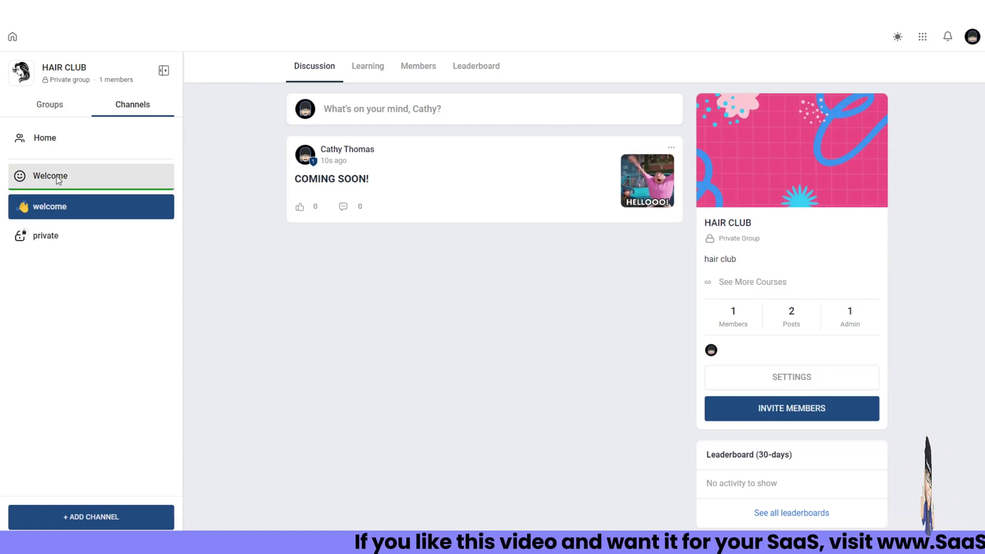
pyautogui.click(55, 207)
pyautogui.click(44, 235)
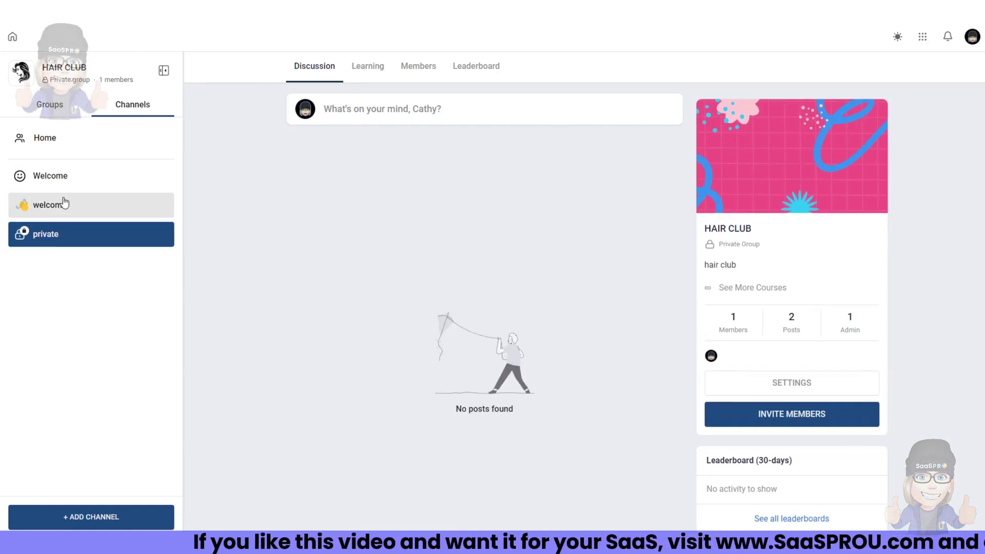
pyautogui.click(62, 184)
# - In the Home feed, like the COMING SOON! post and open it to view its comment options
pyautogui.click(65, 146)
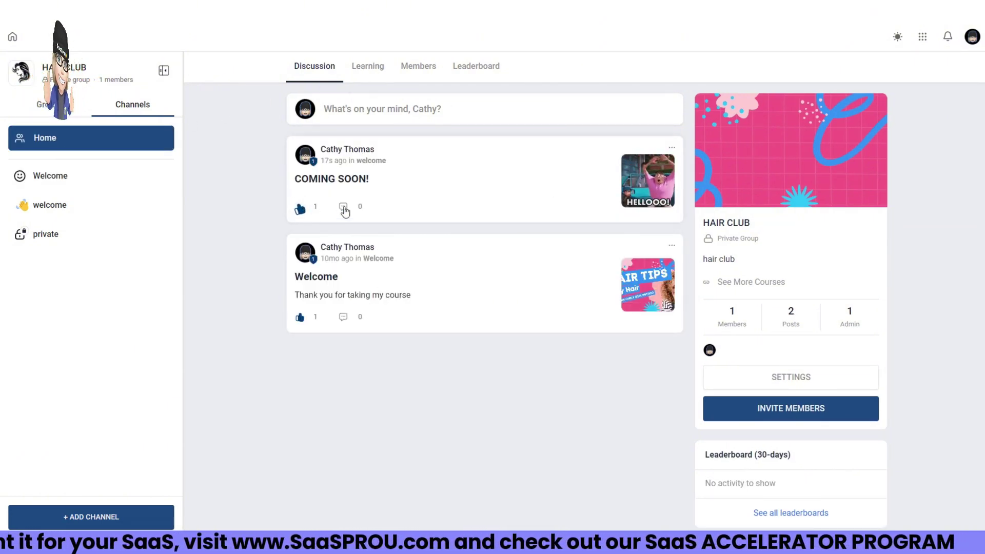
pyautogui.click(353, 165)
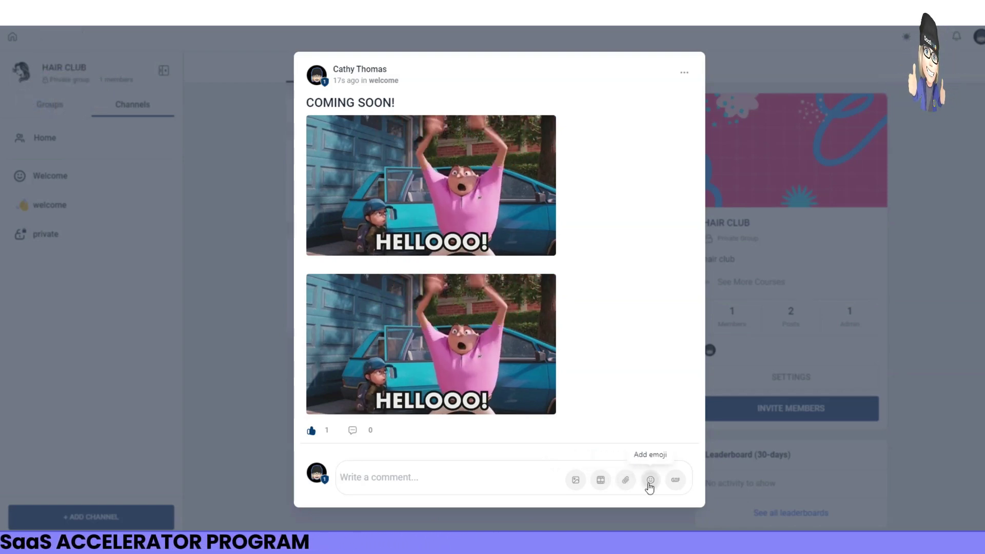
pyautogui.click(473, 39)
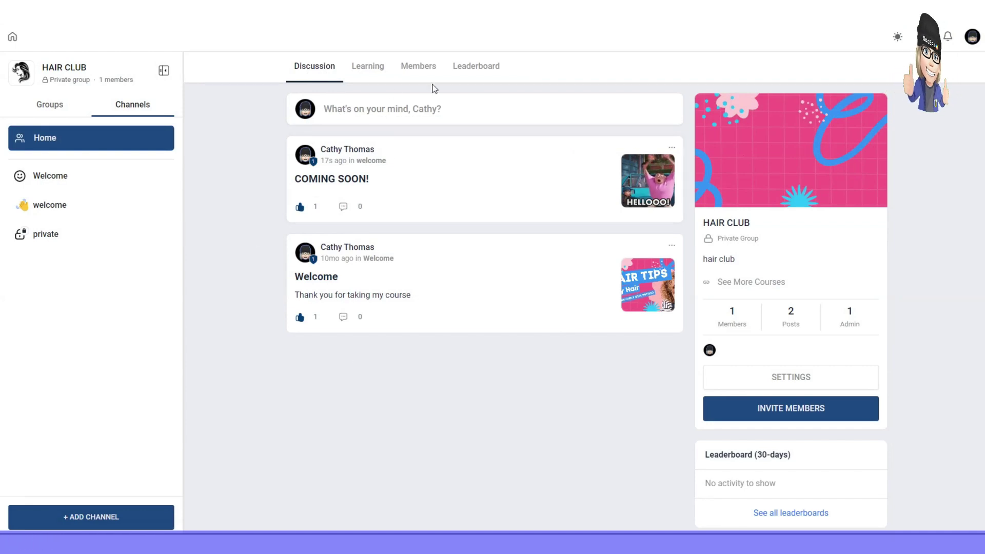
# - Pin the COMING SOON! post in the welcome channel
pyautogui.click(76, 205)
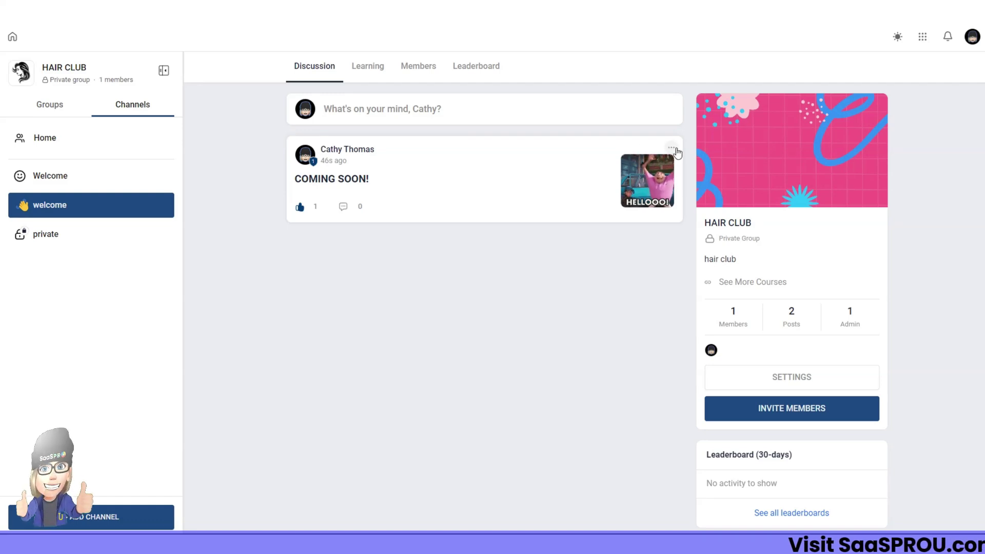
pyautogui.click(672, 148)
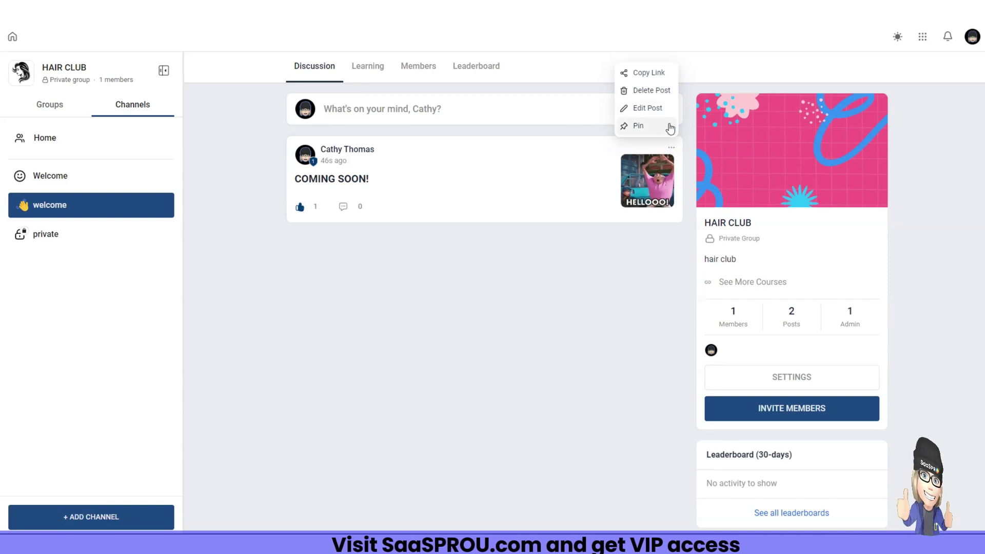
pyautogui.click(633, 128)
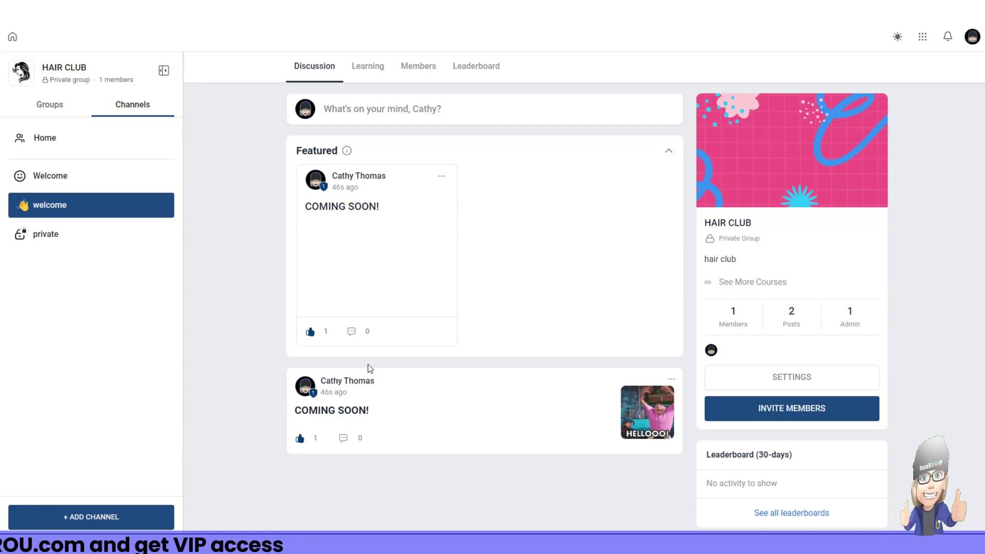
# - Check the Home feed against the Welcome and welcome channels for featured posts
pyautogui.click(99, 139)
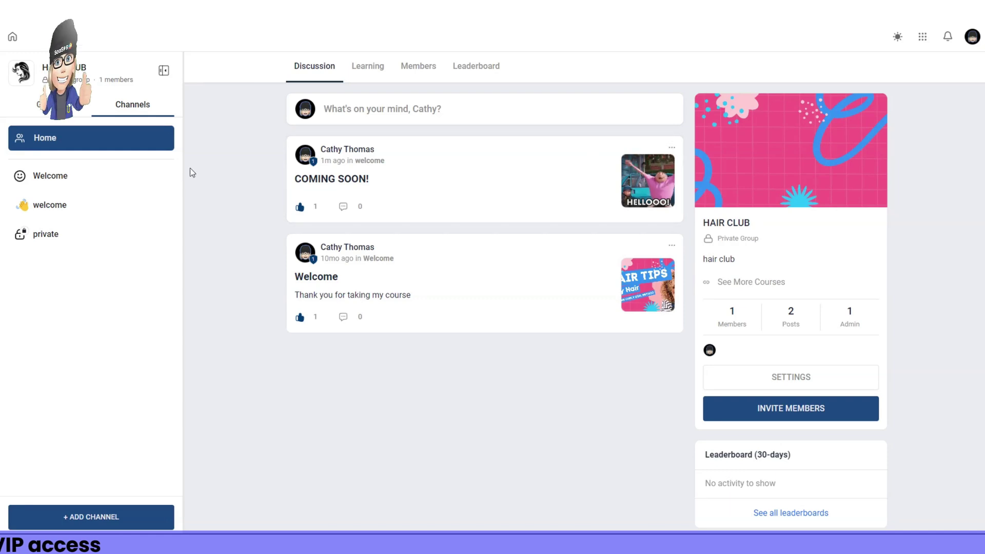
pyautogui.click(53, 176)
pyautogui.click(75, 211)
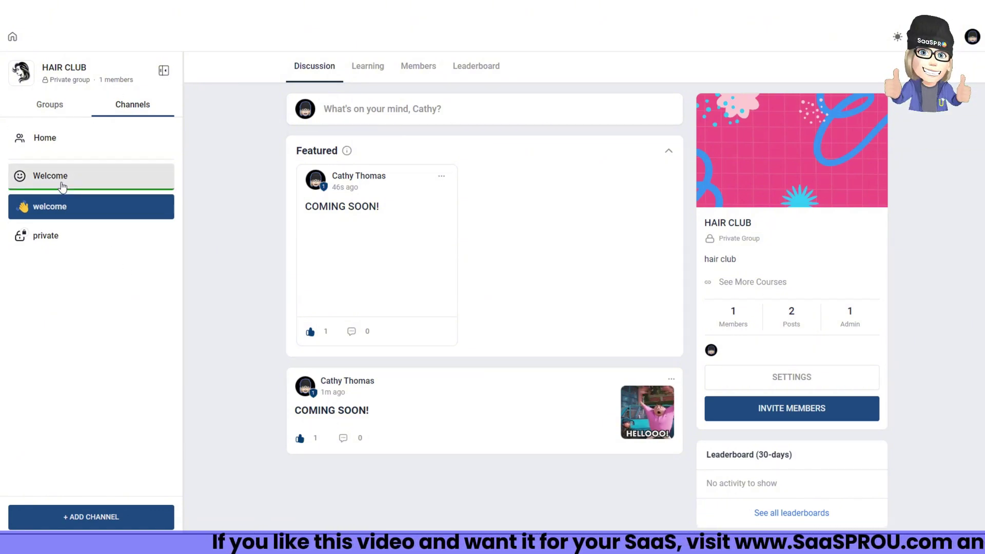
pyautogui.click(61, 180)
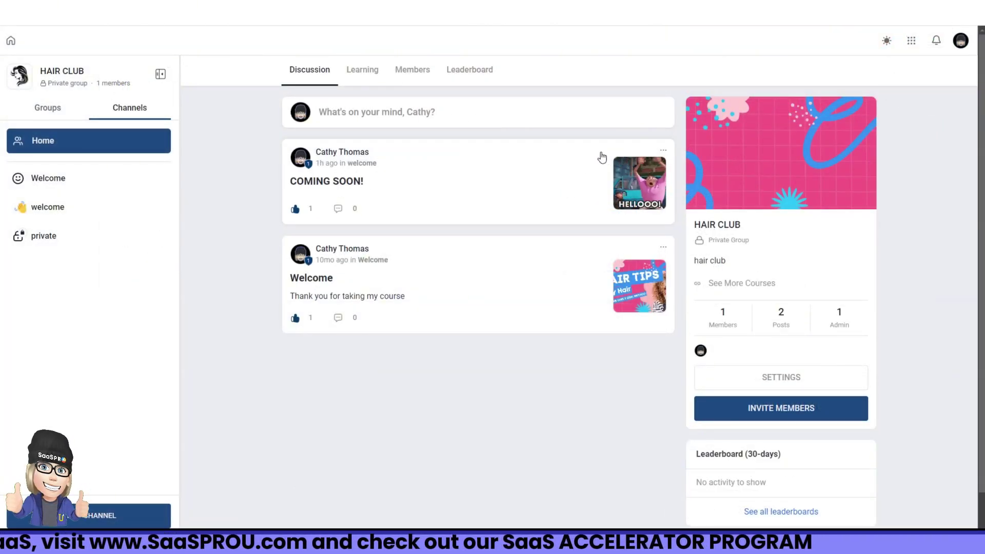
pyautogui.click(387, 114)
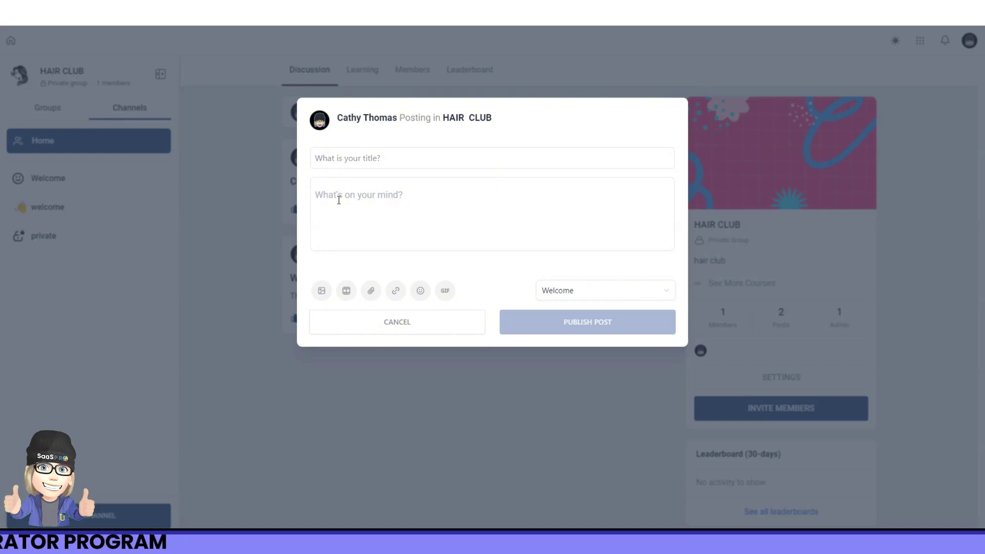
pyautogui.write('@')
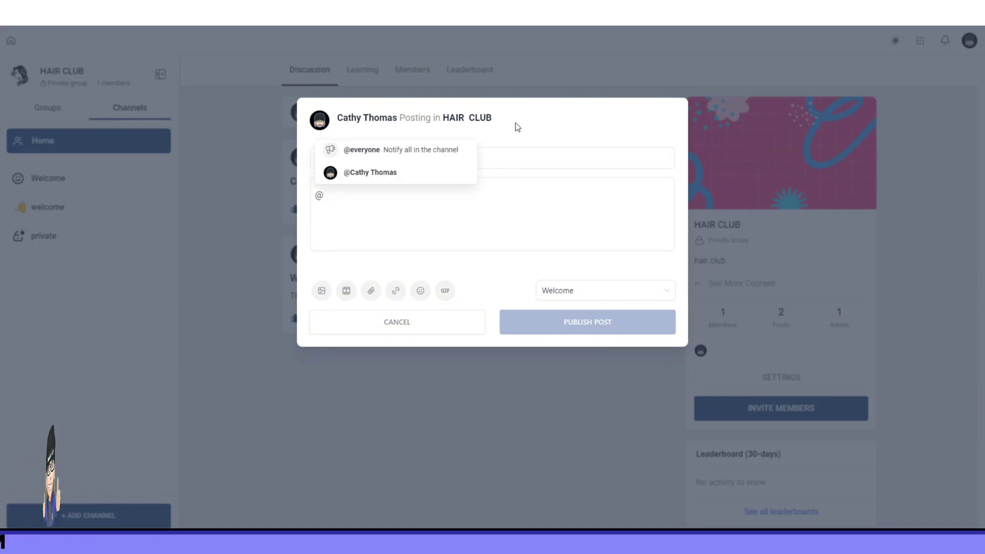
pyautogui.click(436, 155)
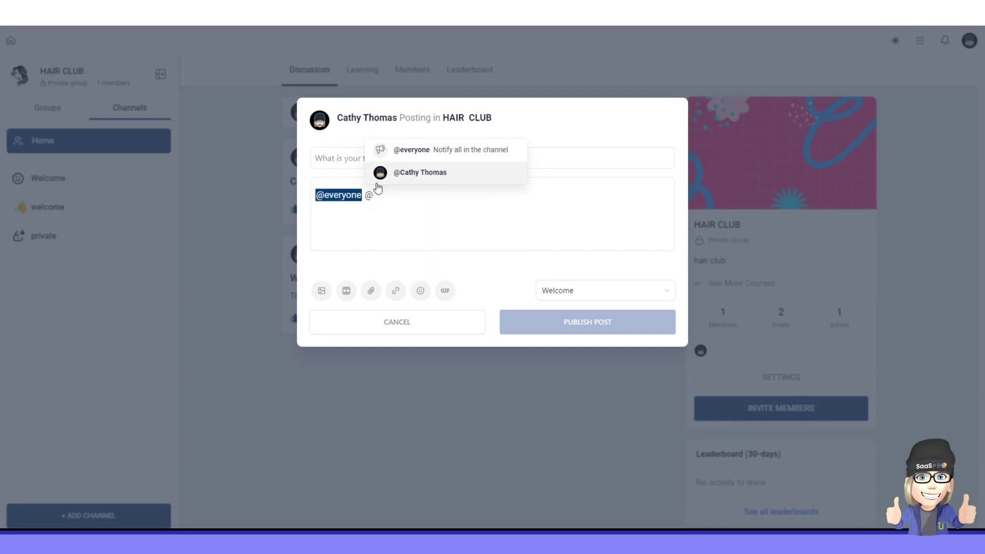
pyautogui.click(411, 173)
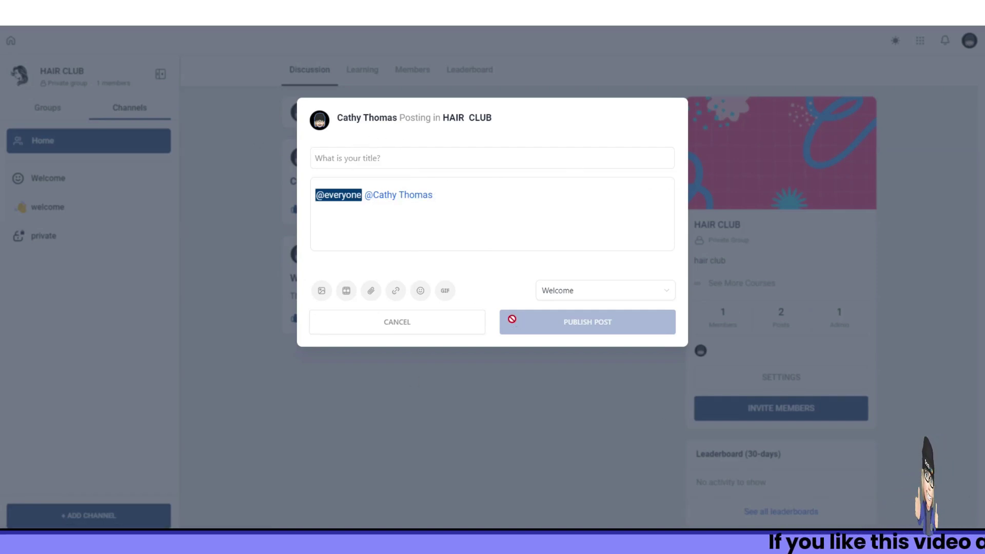
pyautogui.click(406, 331)
# - Open the comment areas of the COMING SOON! and Welcome posts, try an @ mention, and leave without commenting
pyautogui.click(336, 211)
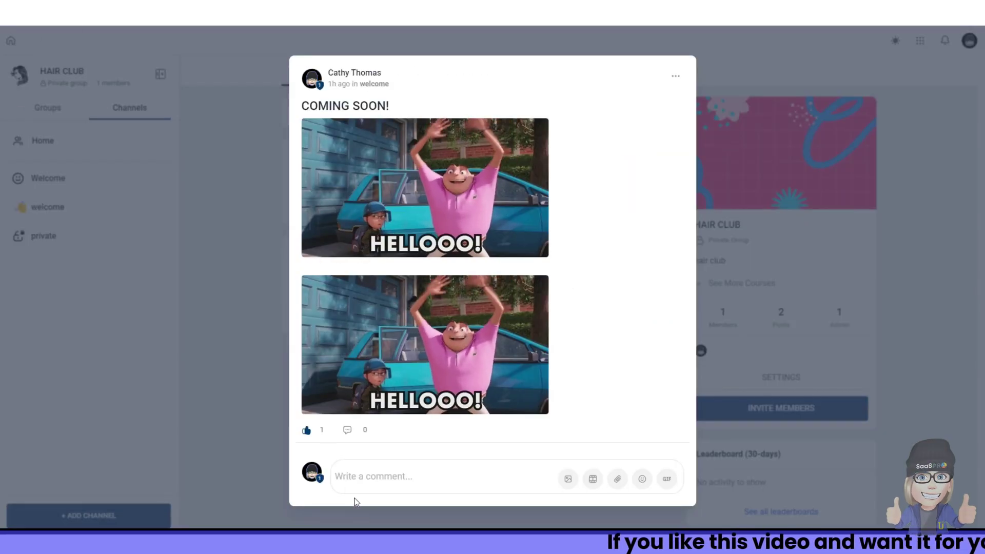
pyautogui.click(343, 479)
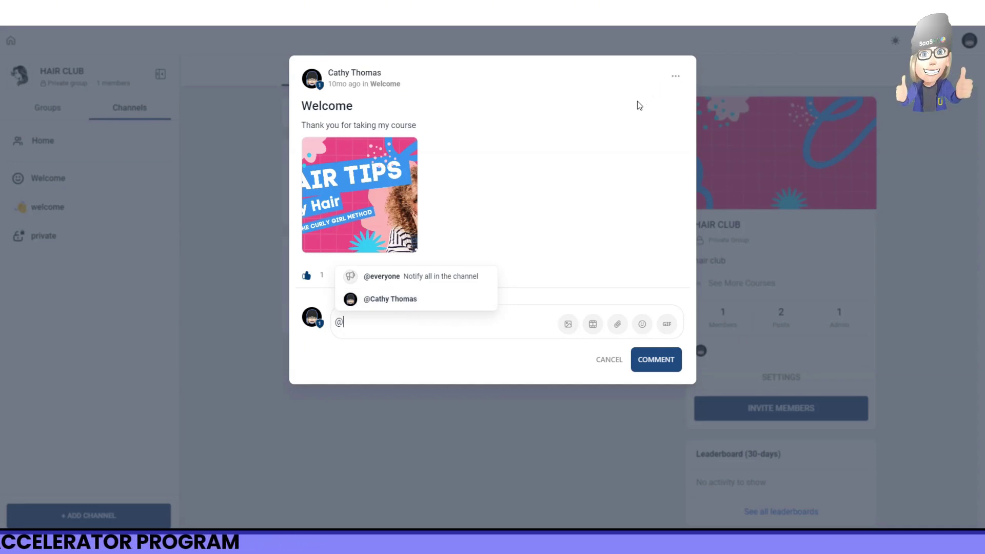
pyautogui.click(710, 90)
# - Look over HAIR CLUB's Learning courses and its active Members list
pyautogui.click(360, 71)
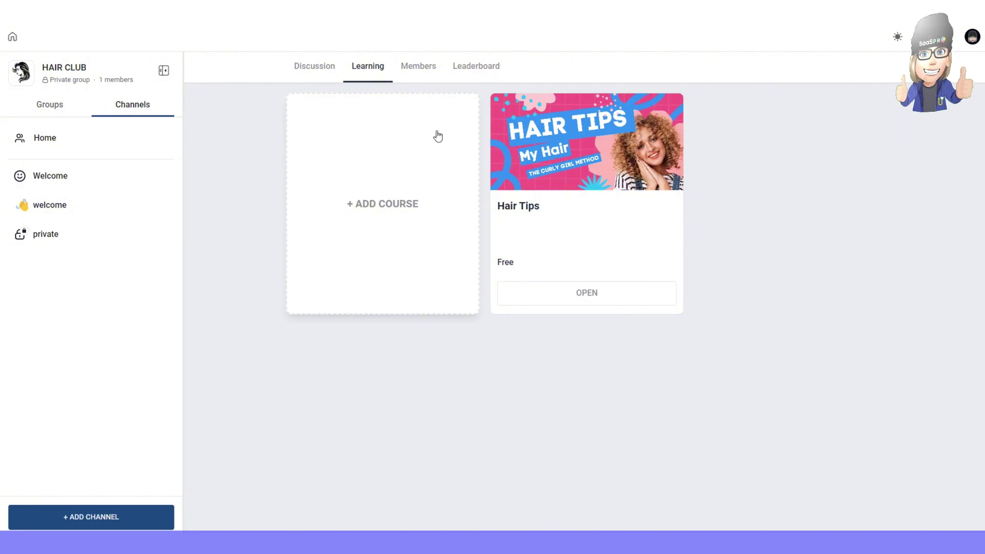
pyautogui.click(429, 72)
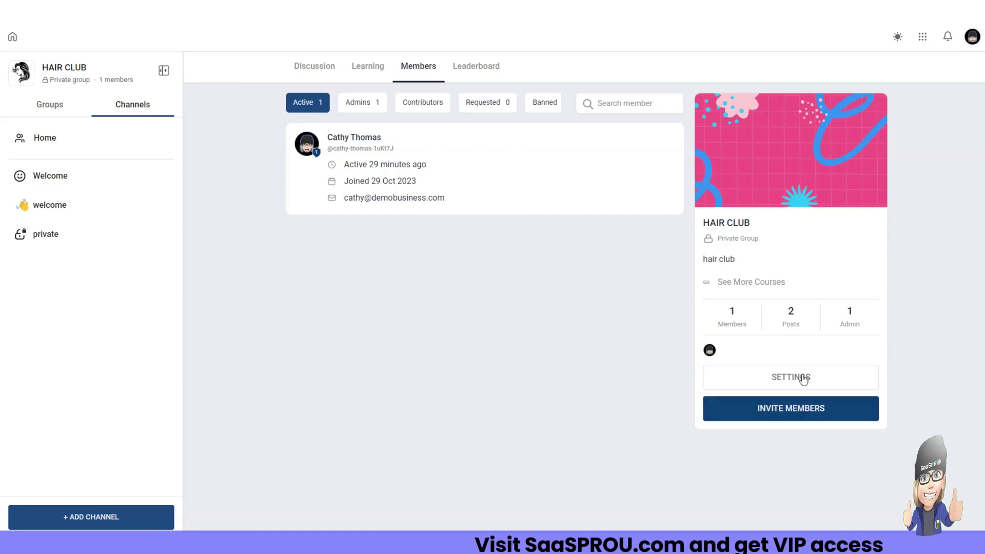
# - Look over HAIR CLUB's Leaderboard and its Gamification & Rewards settings, leaving without changes
pyautogui.click(475, 66)
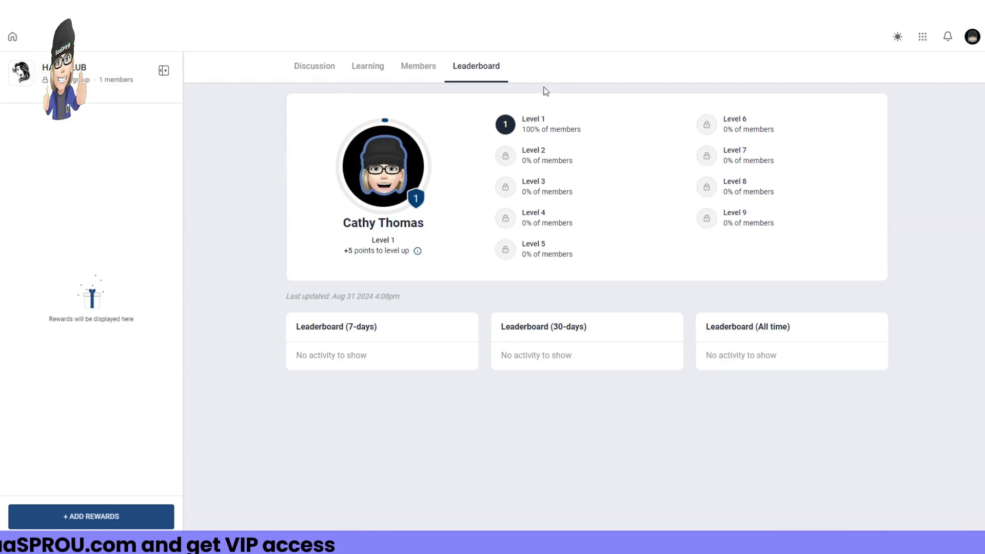
pyautogui.click(97, 518)
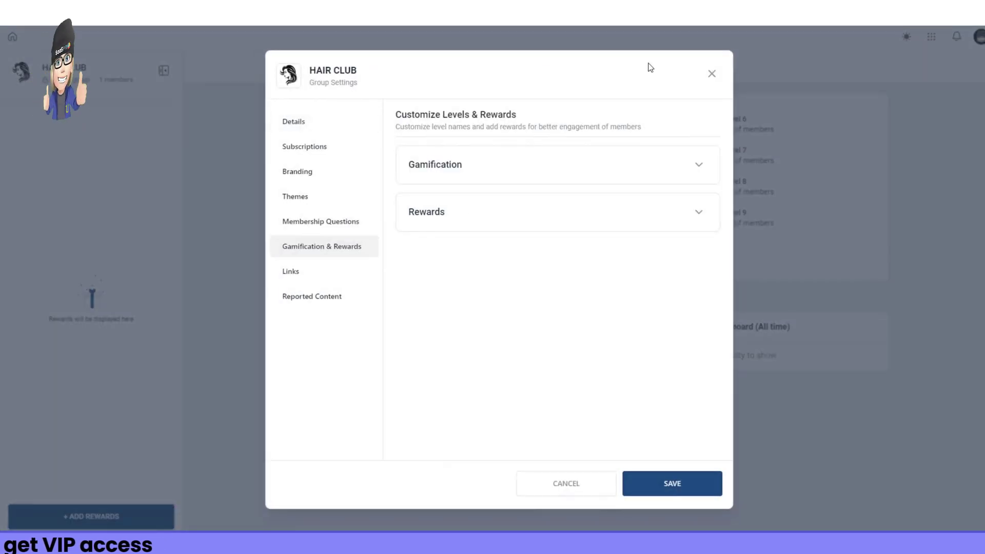
pyautogui.click(712, 74)
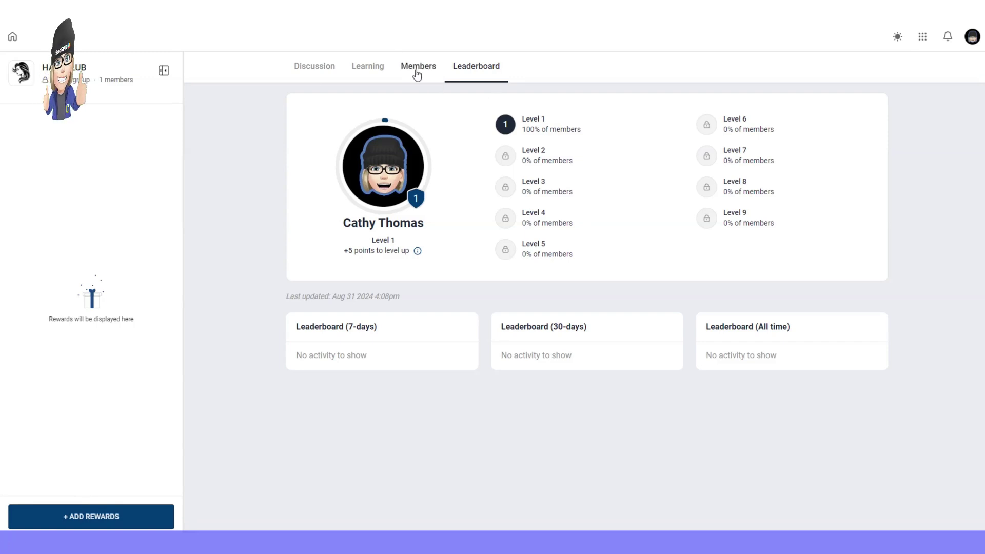
# - Review the Welcome and welcome channels and check the options available for the COMING SOON! post
pyautogui.click(315, 68)
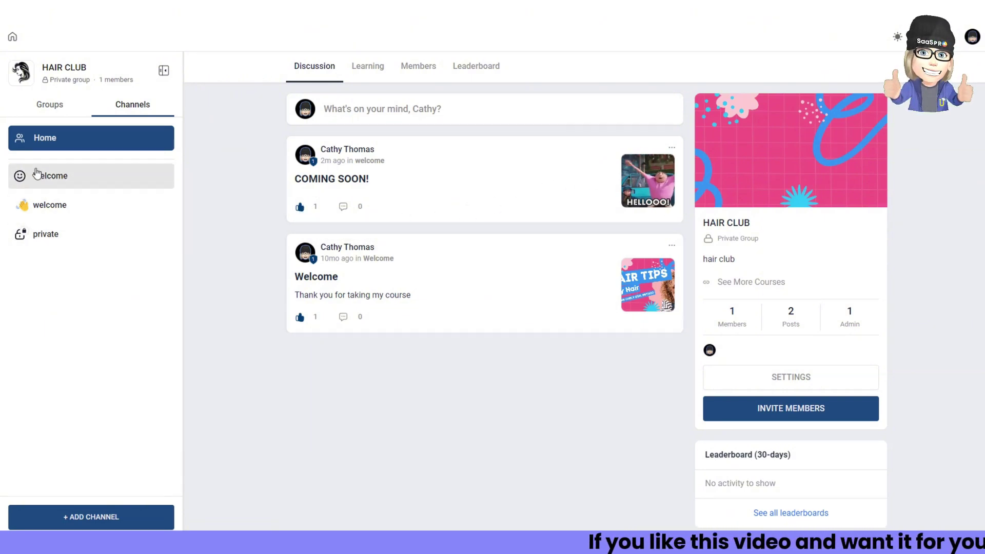
pyautogui.click(50, 178)
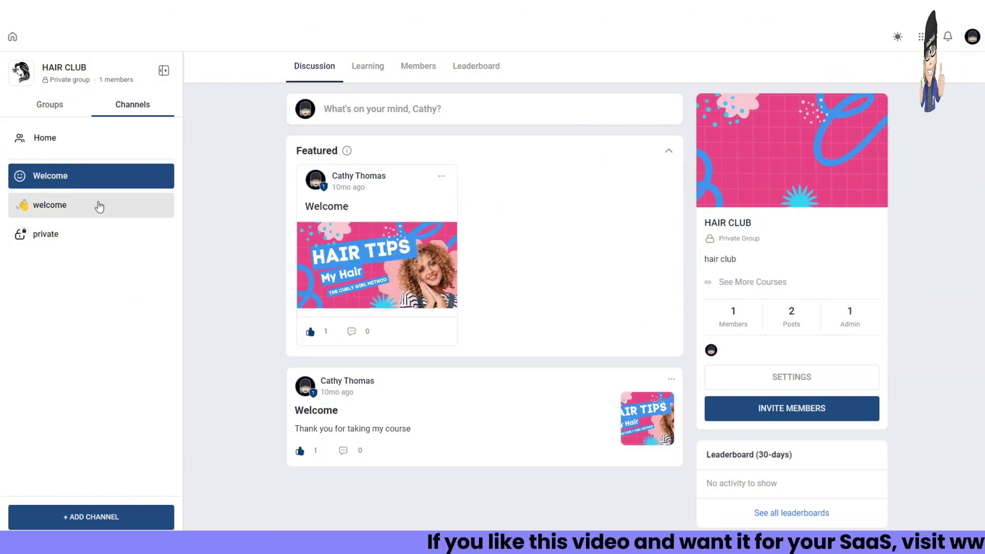
pyautogui.click(97, 205)
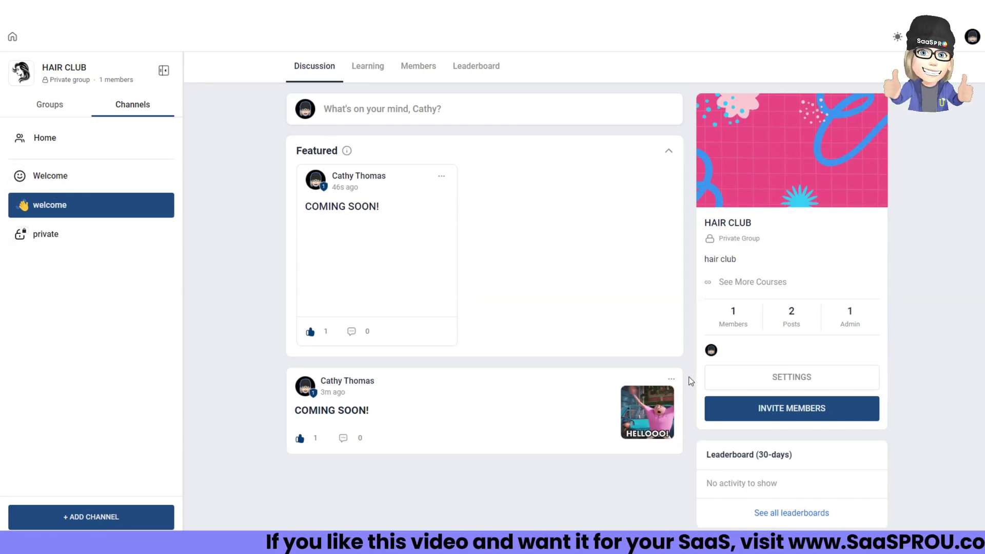
pyautogui.click(665, 386)
pyautogui.press('Escape')
pyautogui.click(671, 379)
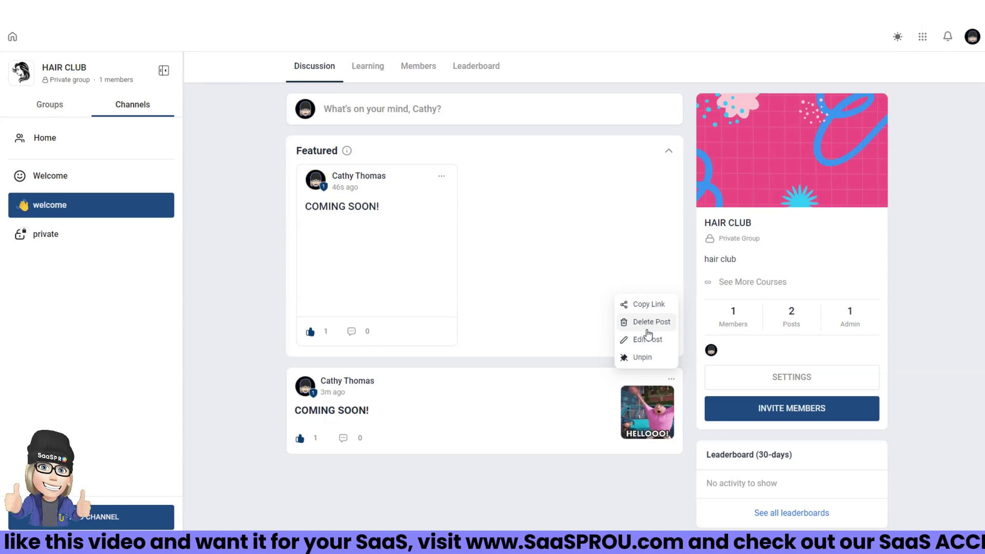
pyautogui.click(605, 379)
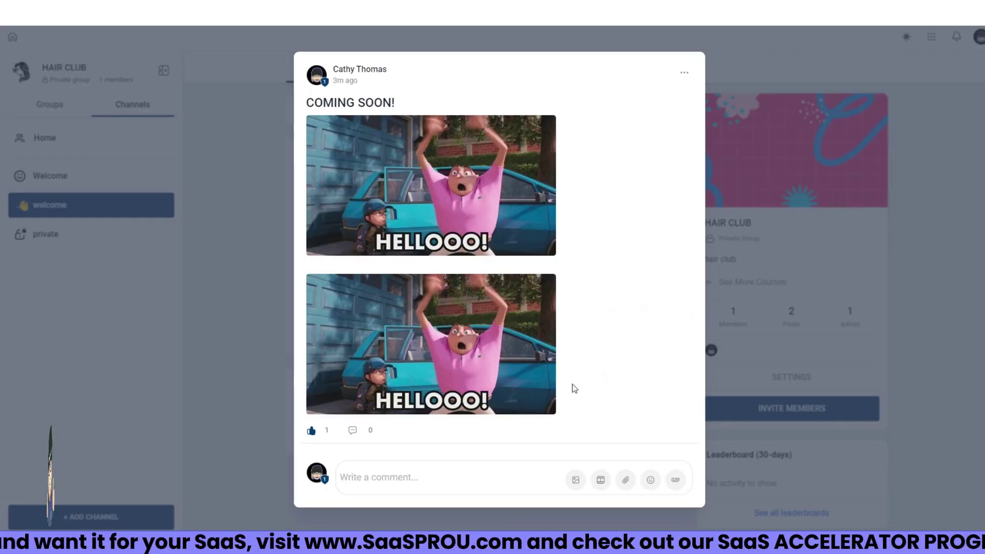
pyautogui.click(684, 72)
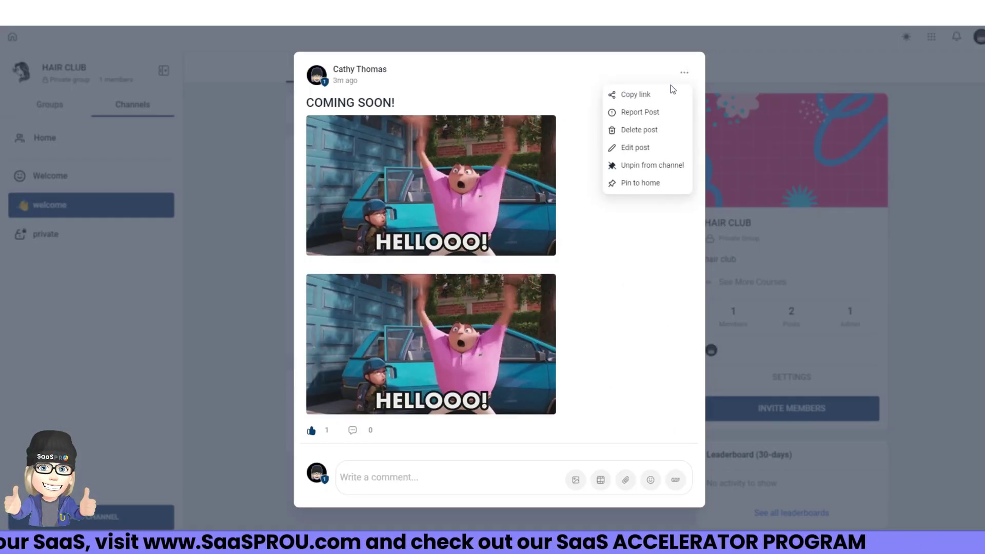
pyautogui.press('Escape')
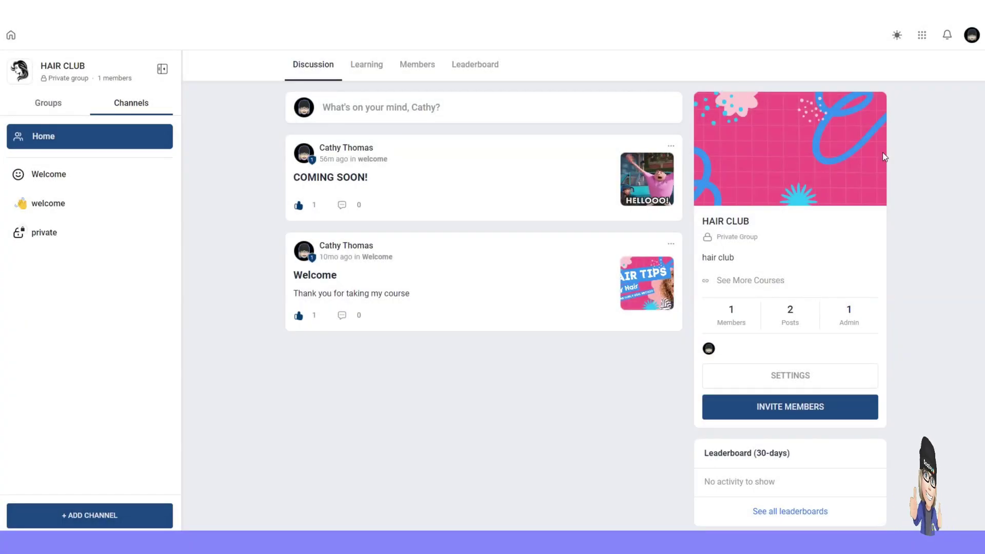
# - Enable Communities, Courses and Affiliates in the Client Portal's App Permissions, save the settings, and check the apps offered in the portal
pyautogui.click(922, 35)
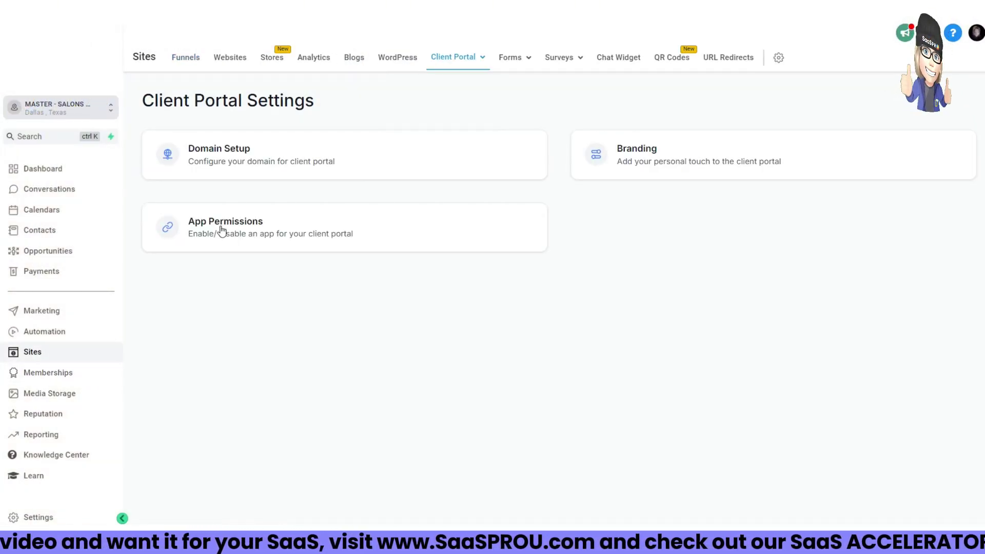
pyautogui.click(222, 230)
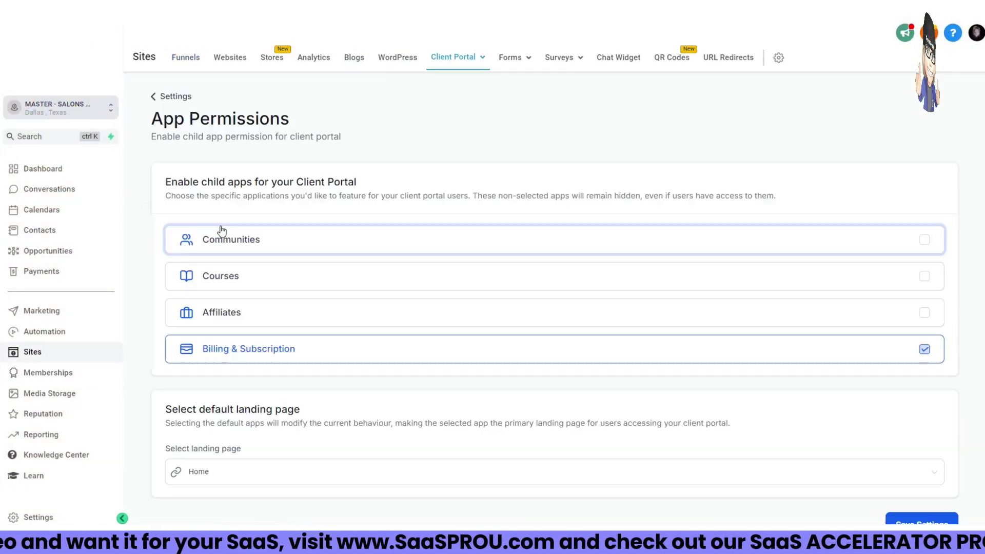
pyautogui.click(925, 241)
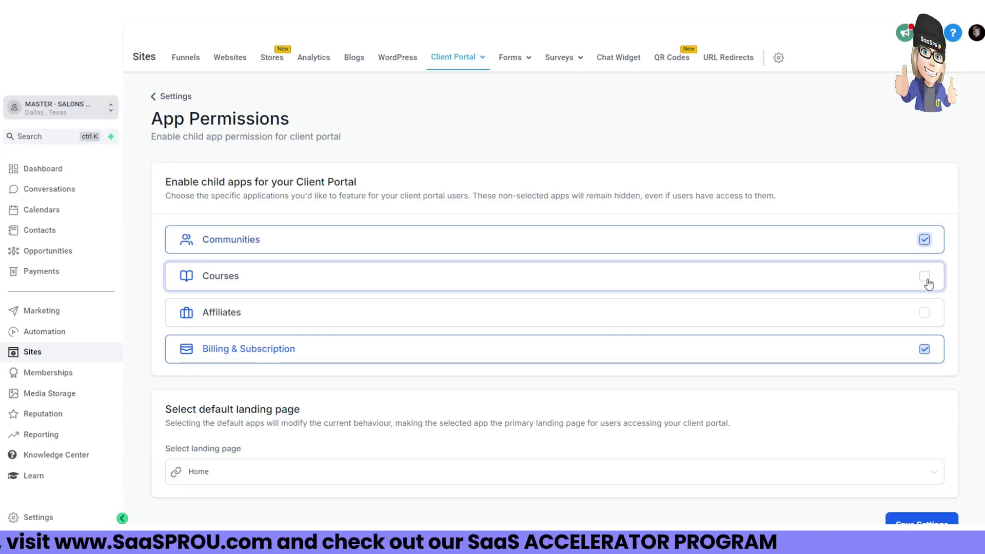
pyautogui.click(924, 277)
pyautogui.click(925, 314)
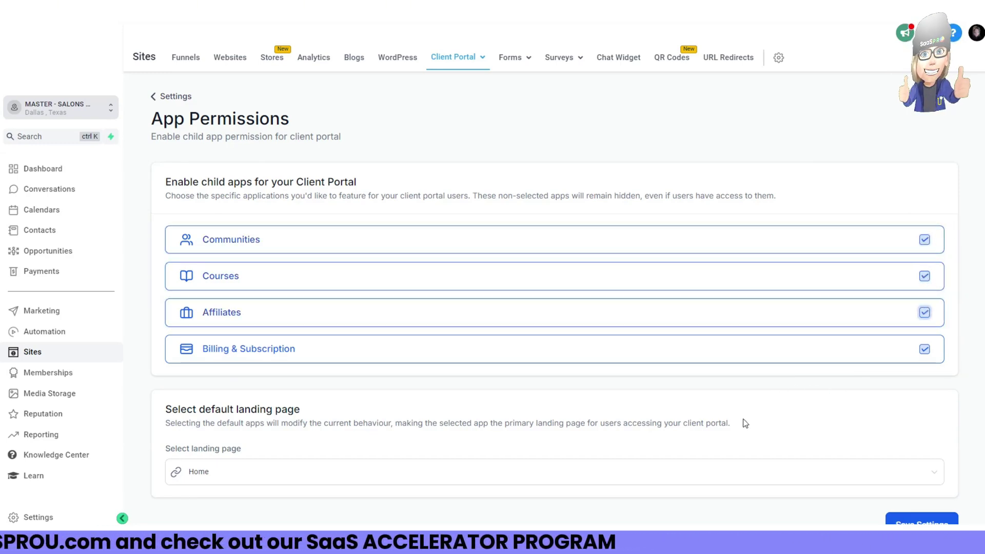
pyautogui.scroll(-1, 726, 415)
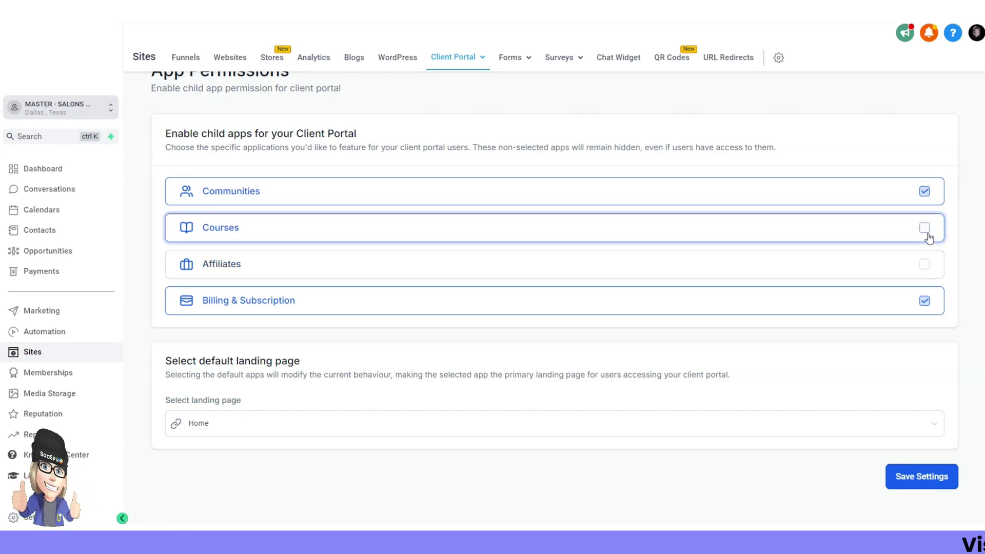
pyautogui.click(926, 229)
pyautogui.click(925, 264)
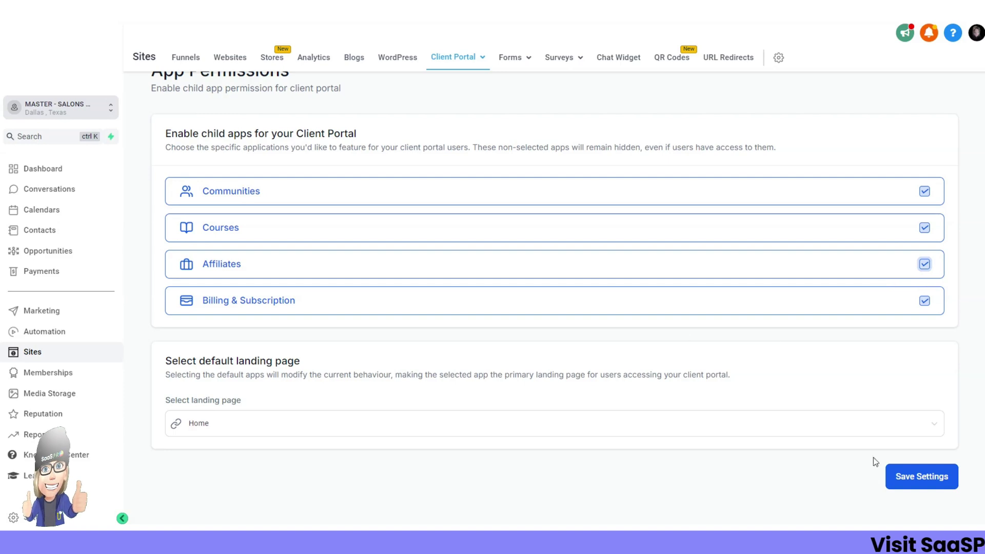
pyautogui.click(913, 476)
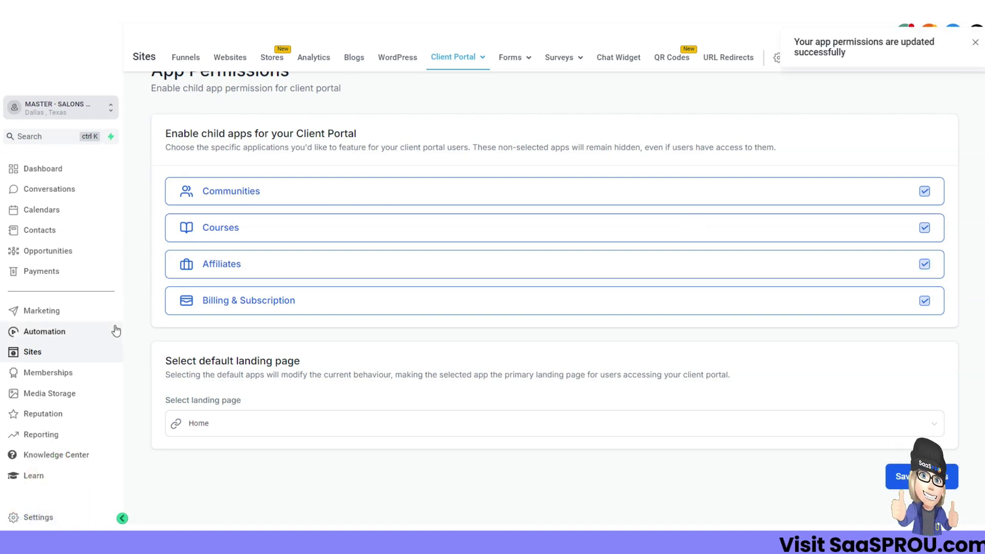
pyautogui.click(231, 198)
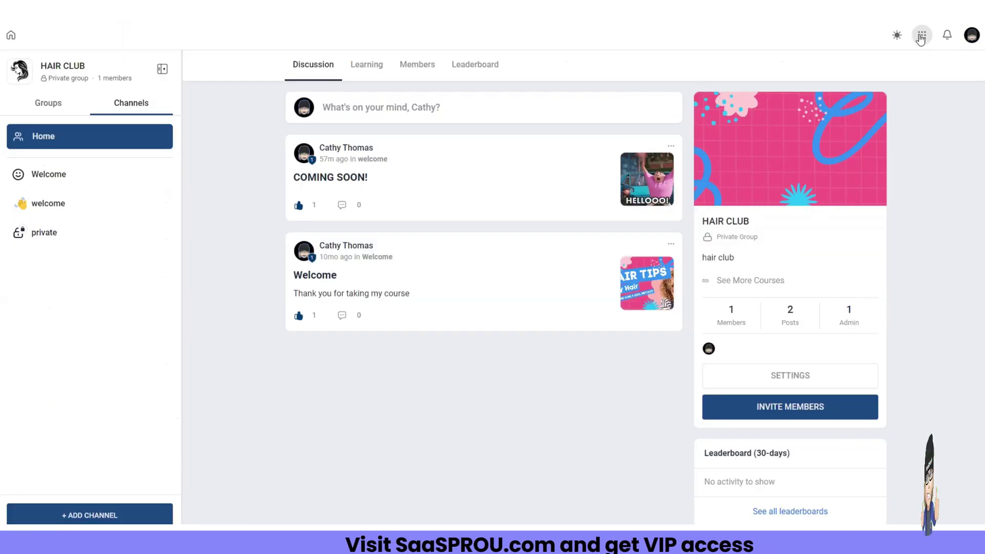
pyautogui.click(922, 36)
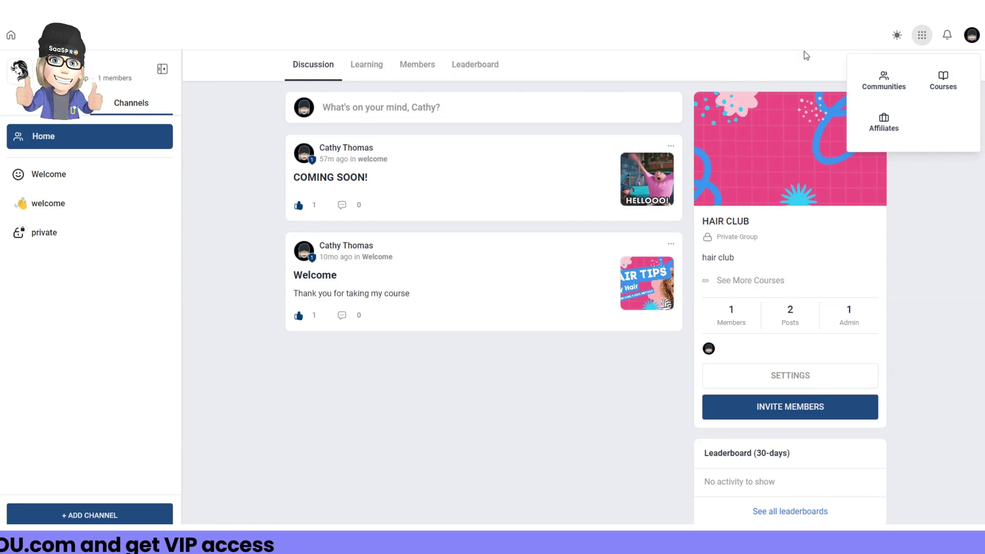
# - Add the Hair Tips course to HAIR CLUB's Learning area with access for all members and the Free subscription type
pyautogui.click(366, 67)
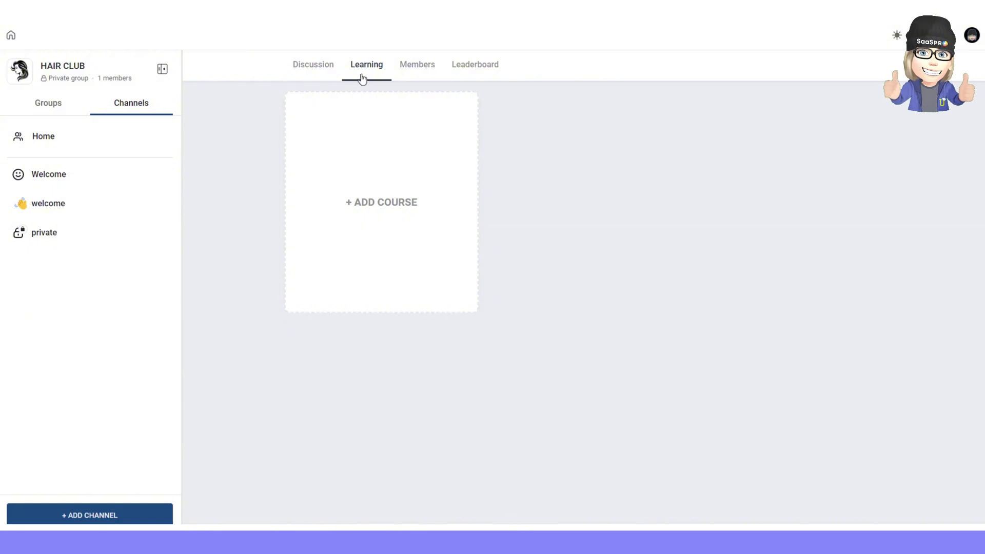
pyautogui.click(374, 214)
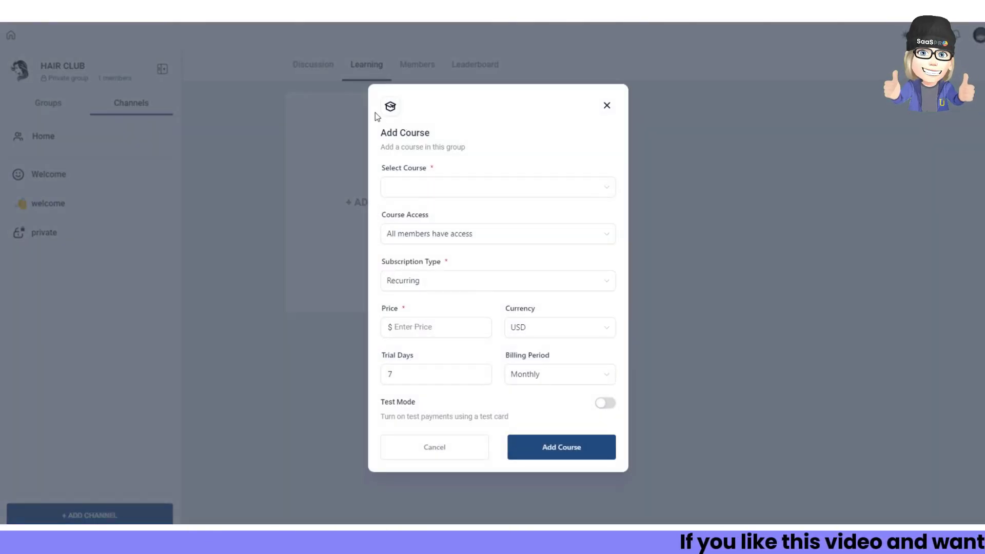
pyautogui.click(472, 192)
pyautogui.click(403, 213)
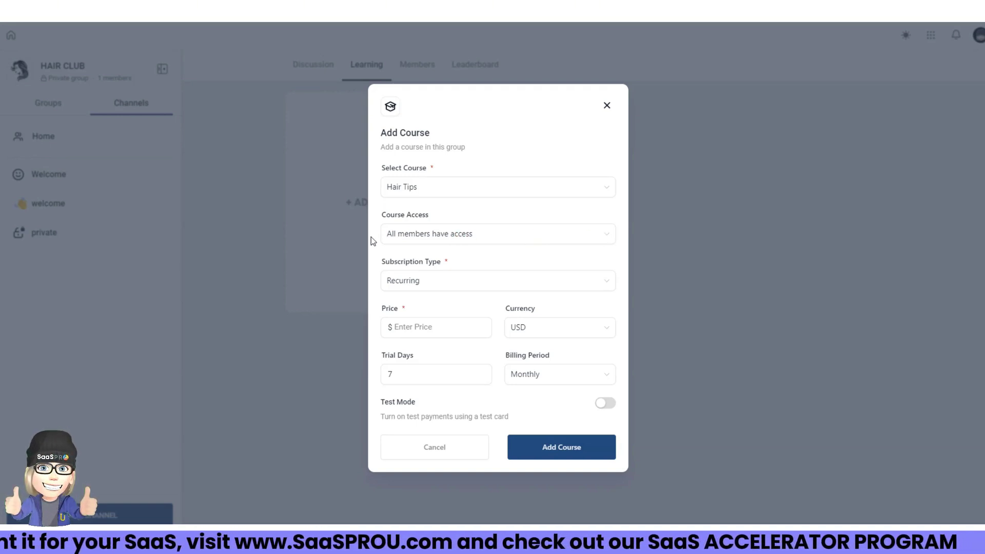
pyautogui.click(398, 286)
pyautogui.click(404, 167)
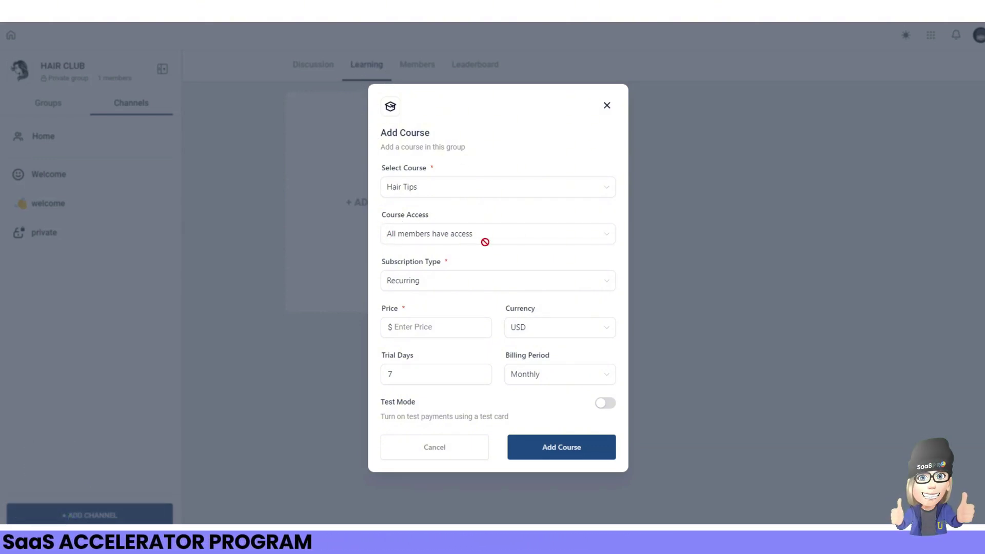
pyautogui.click(396, 287)
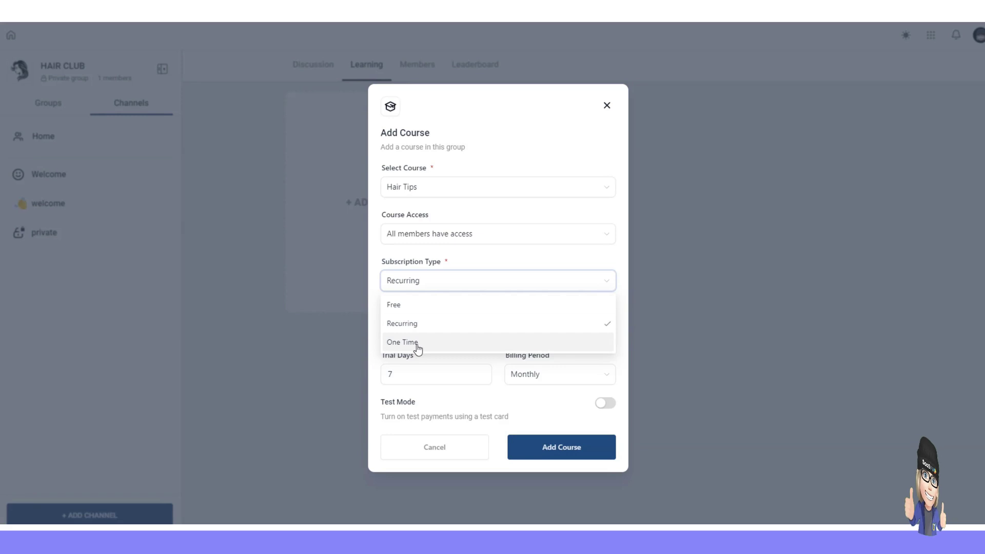
pyautogui.click(417, 251)
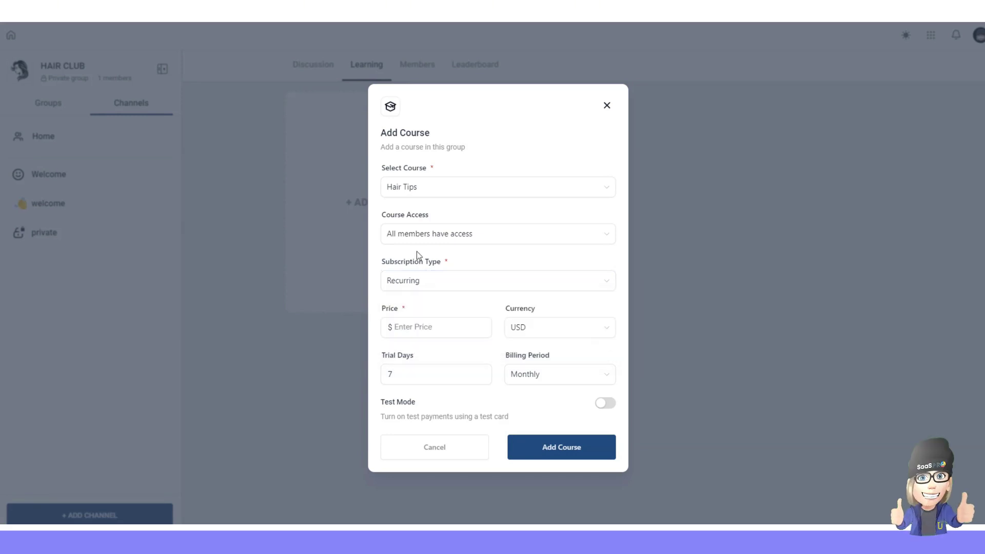
pyautogui.click(402, 285)
pyautogui.click(394, 305)
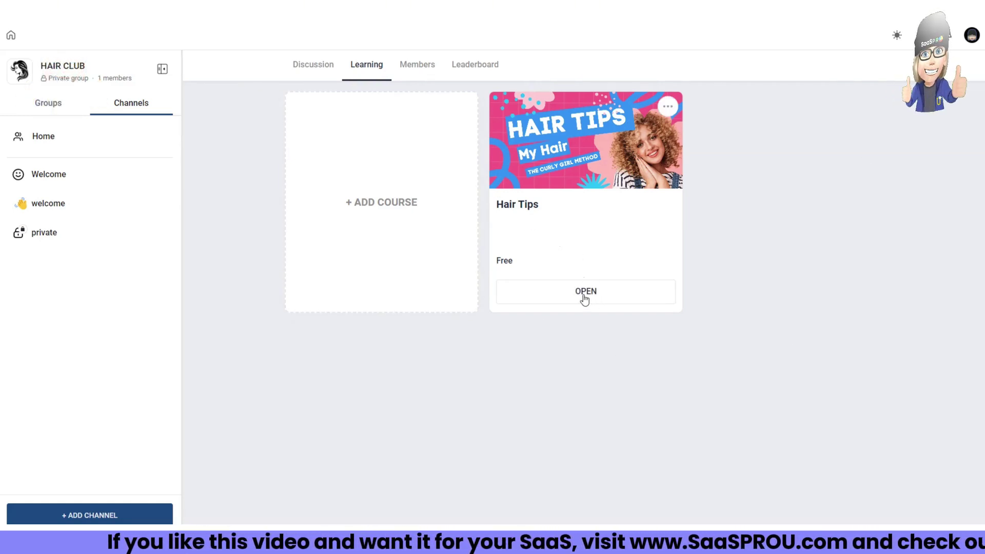
# - View the Hair Tips course page, and compare the All Courses and My Courses listings in the Courses app
pyautogui.click(620, 195)
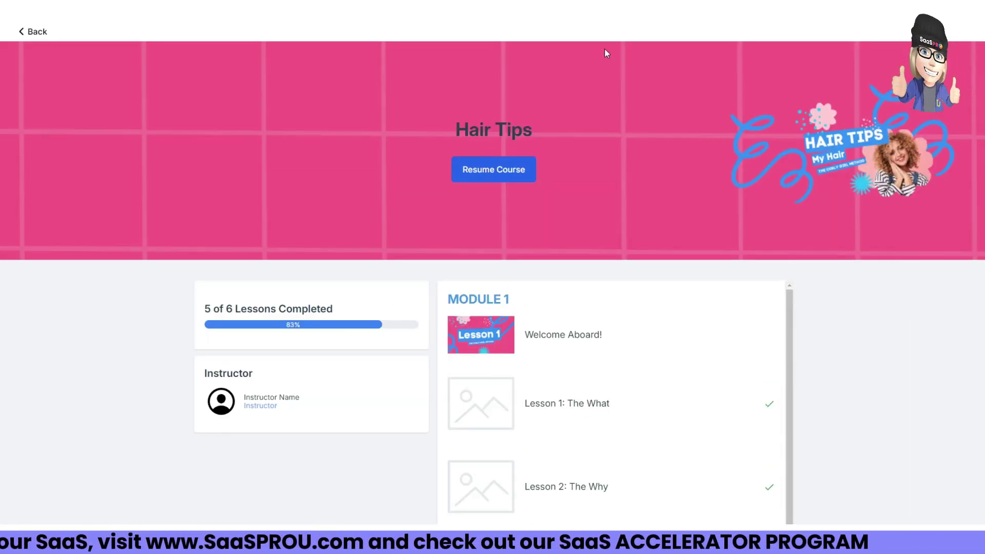
pyautogui.click(28, 32)
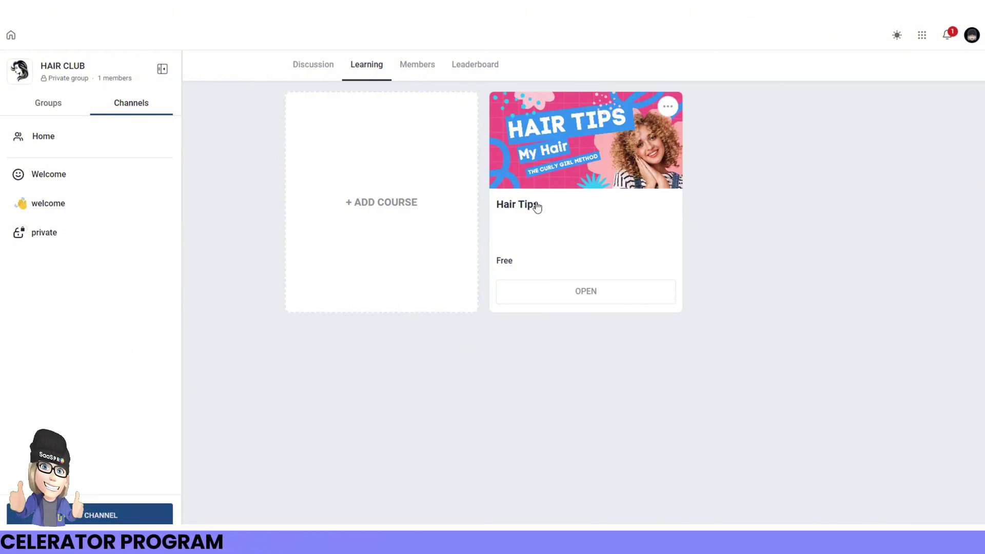
pyautogui.click(923, 37)
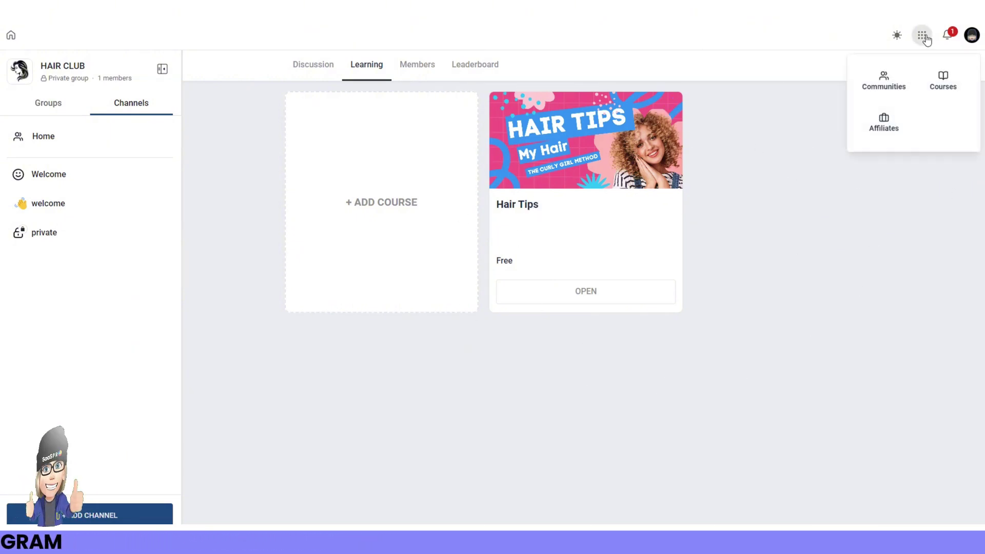
pyautogui.click(945, 85)
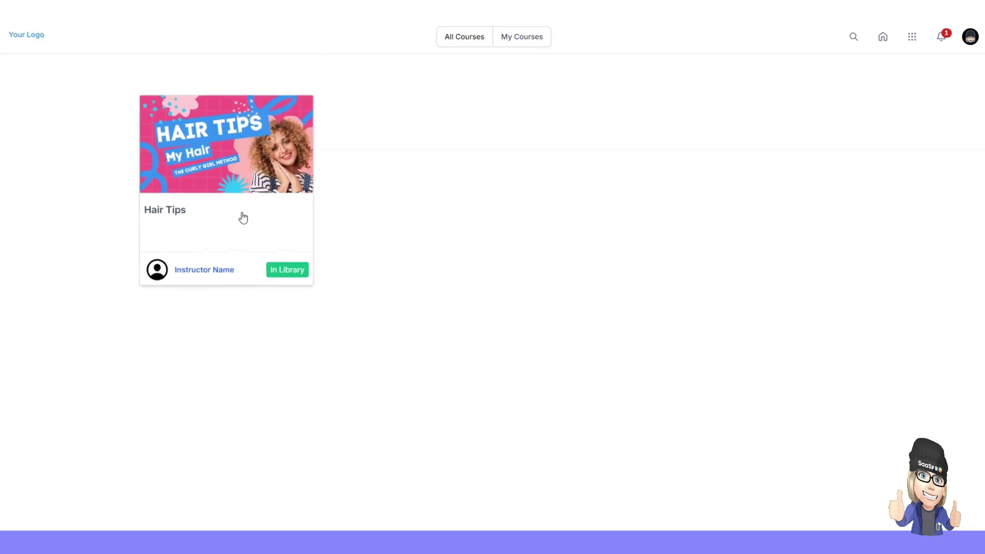
pyautogui.click(523, 40)
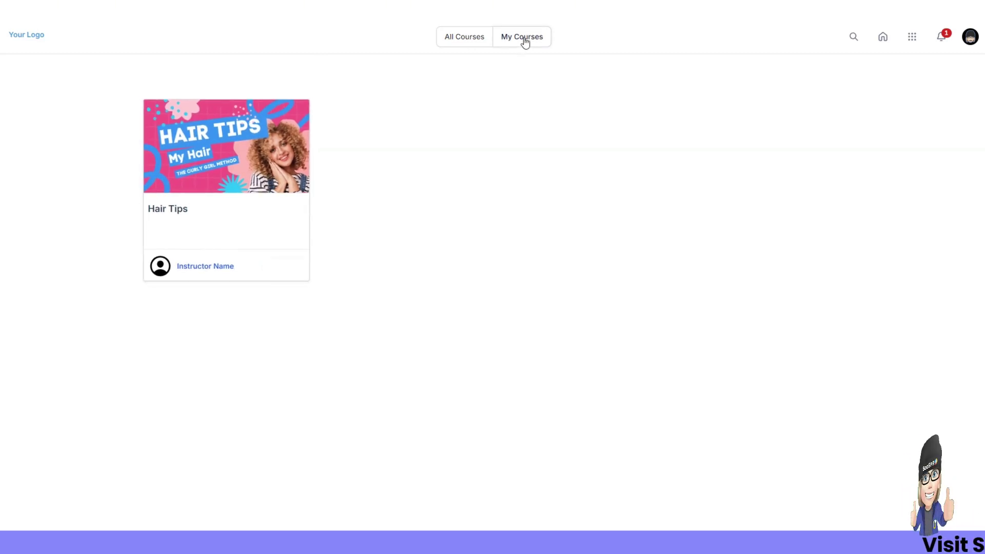
pyautogui.click(464, 40)
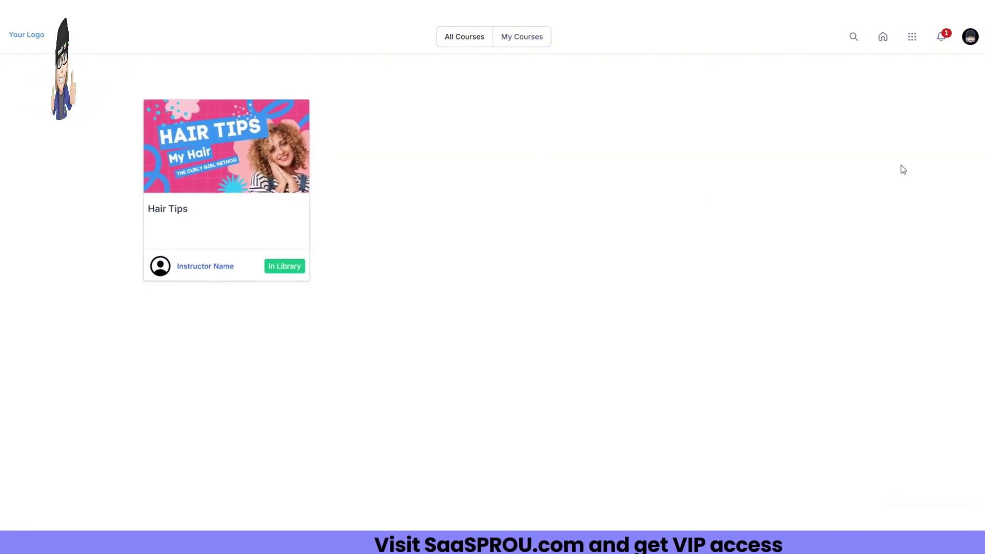
# - Switch the portal from Courses back to Communities
pyautogui.click(912, 36)
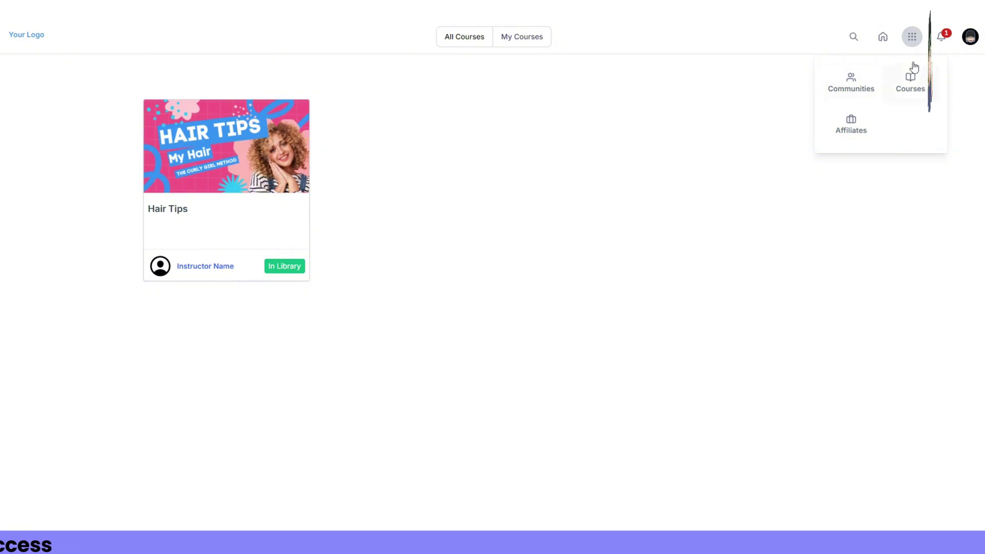
pyautogui.click(910, 44)
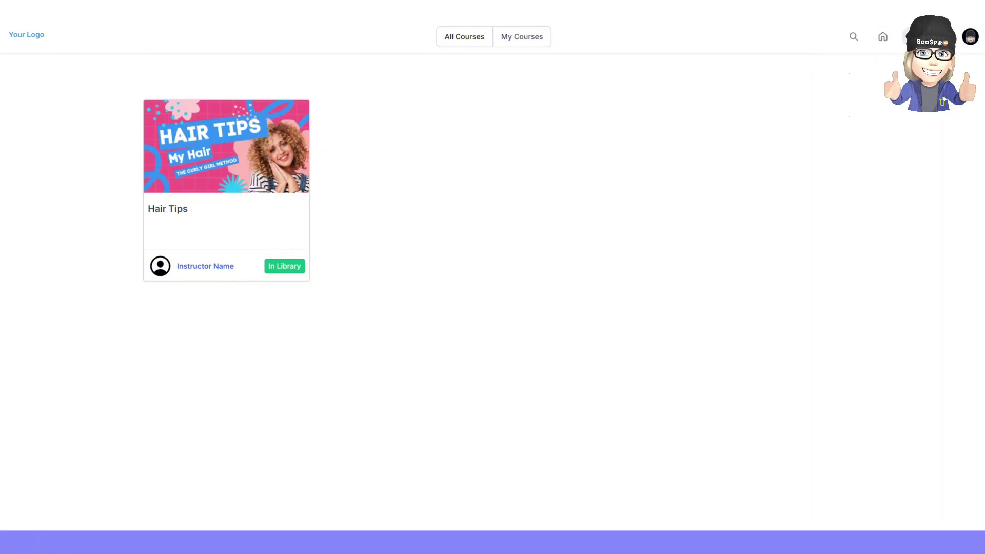
pyautogui.click(847, 92)
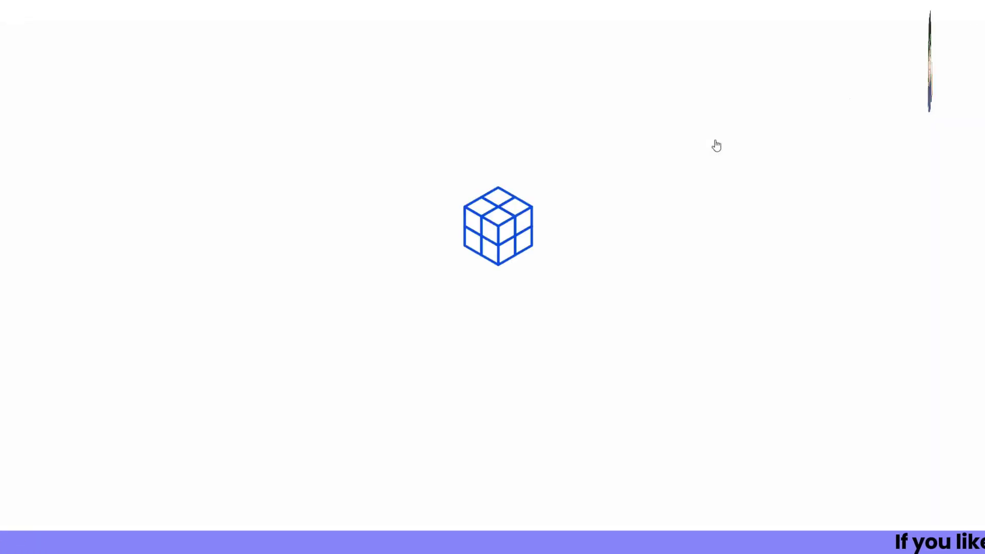
# - Compare HAIR CLUB's Learning courses with the portal's Courses app, return to Communities, and open the Affiliates app
pyautogui.click(363, 67)
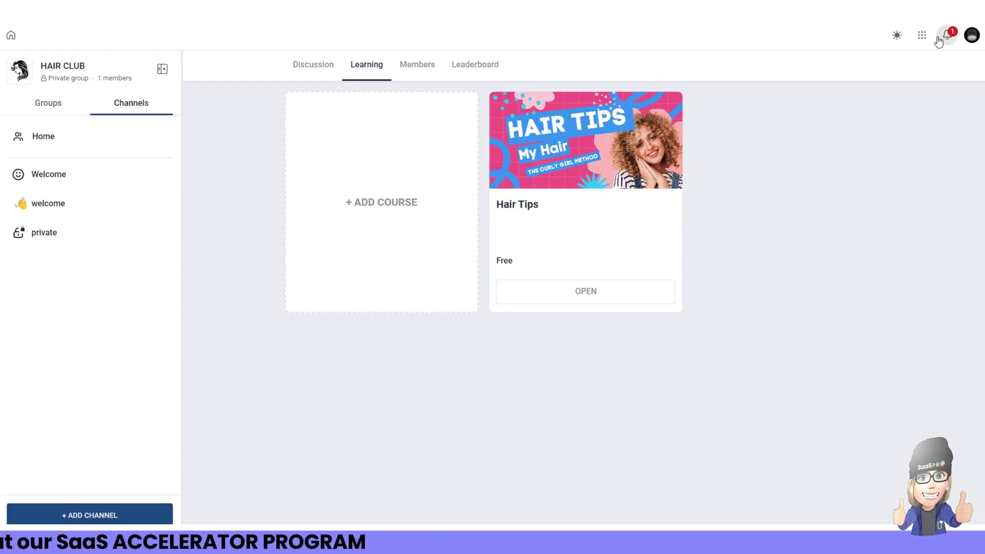
pyautogui.click(922, 35)
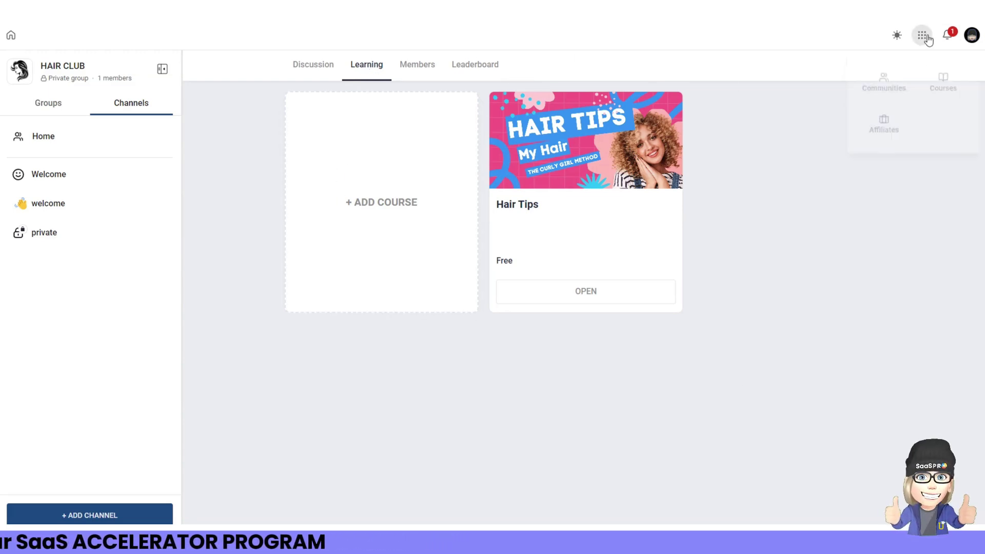
pyautogui.click(946, 86)
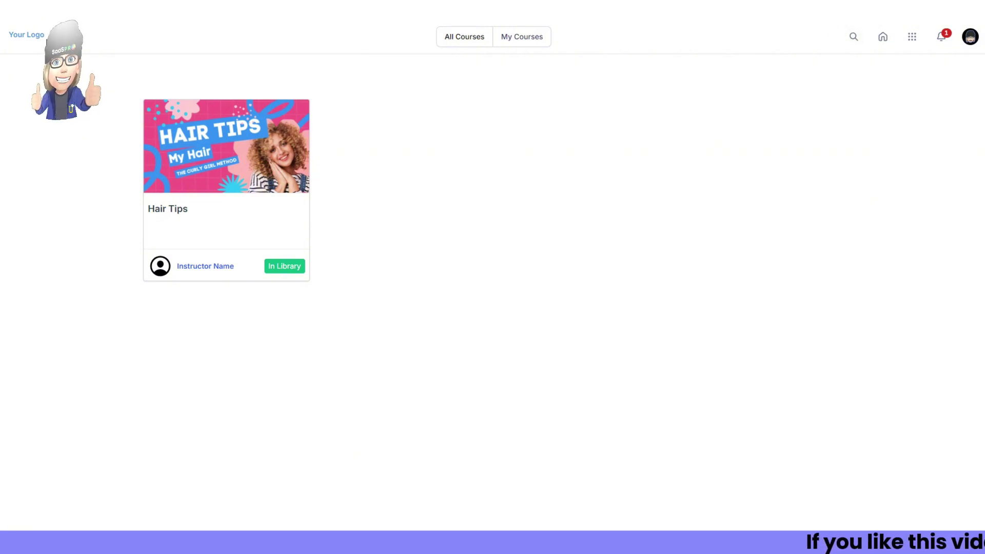
pyautogui.click(913, 37)
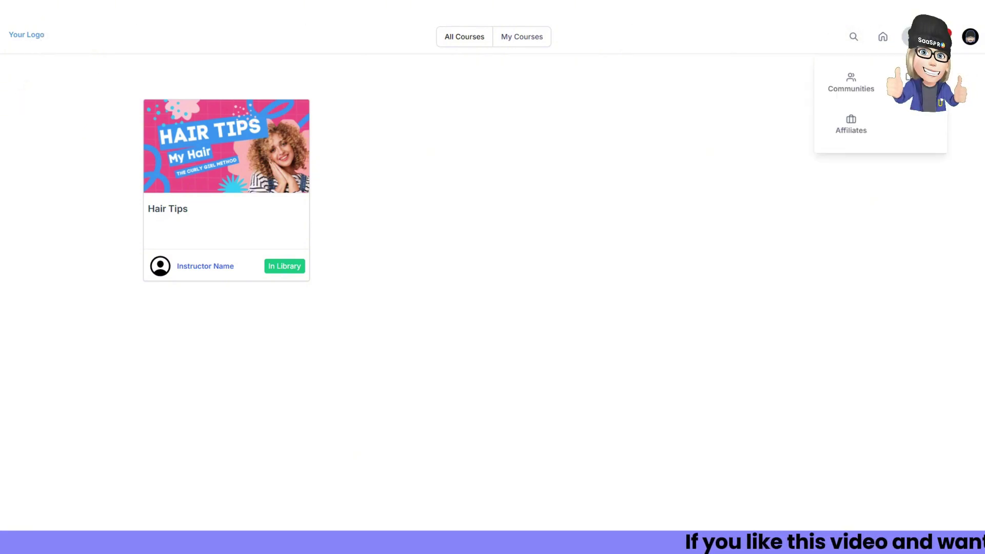
pyautogui.click(858, 90)
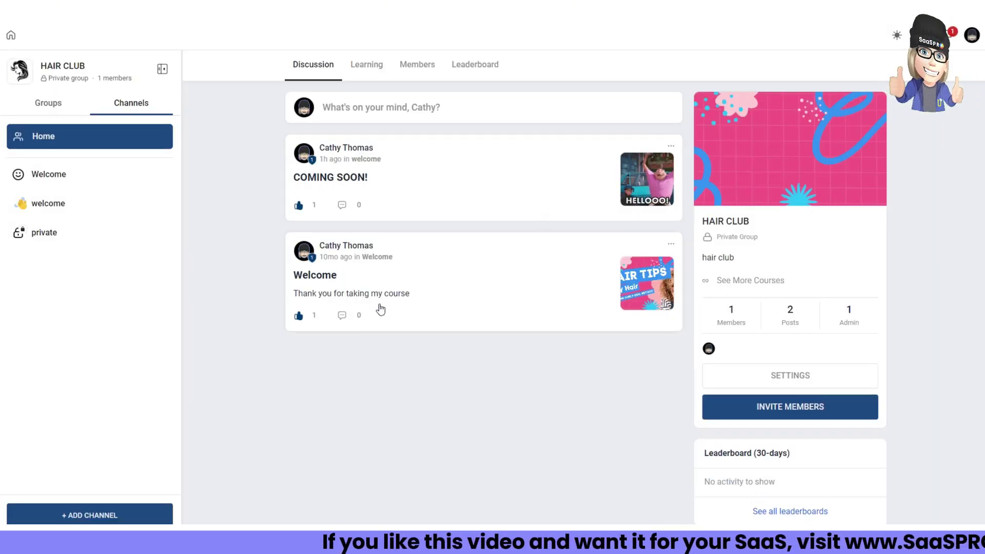
pyautogui.click(913, 37)
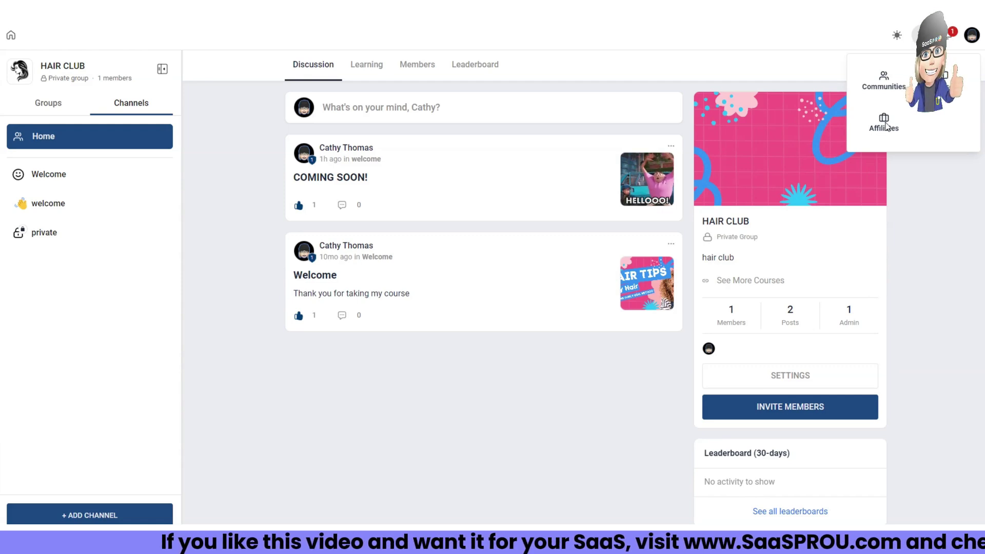
pyautogui.click(884, 124)
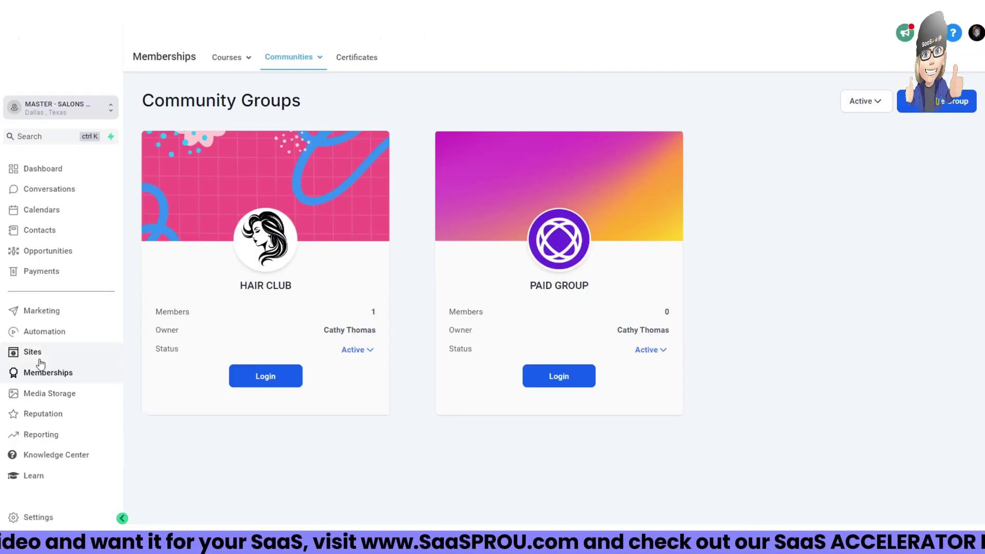
# - View the Affiliate Manager's dashboard in the Marketing area of the salon account
pyautogui.click(35, 358)
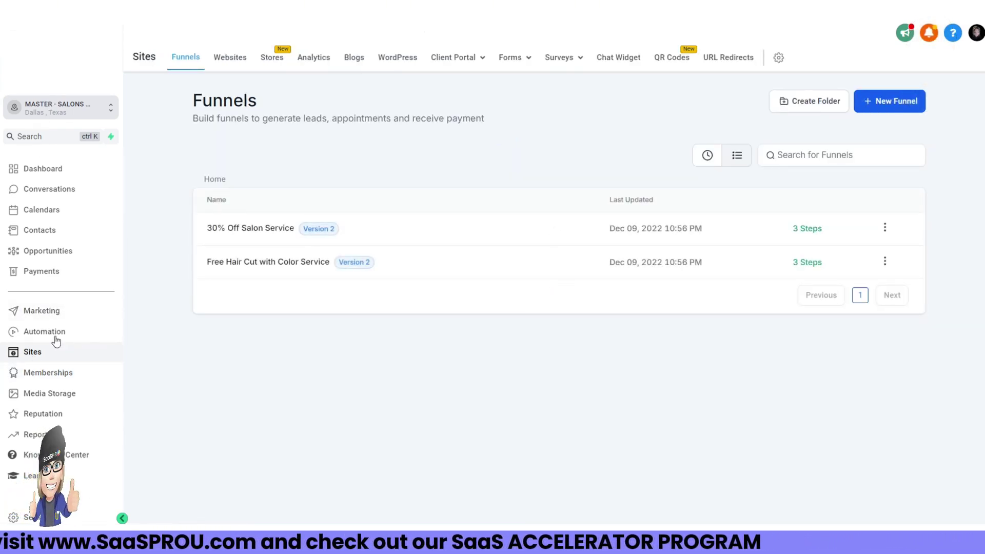
pyautogui.click(39, 312)
pyautogui.moveTo(472, 59)
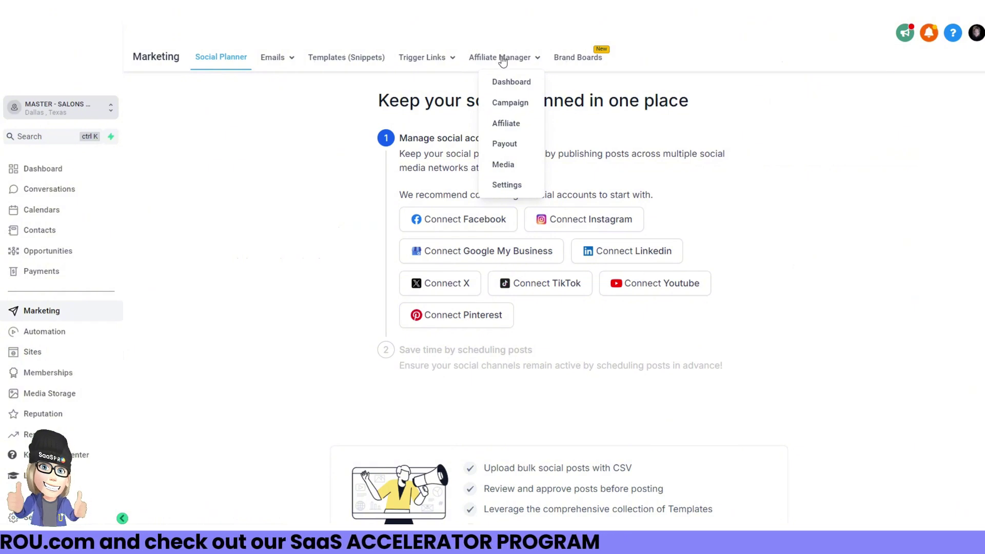
pyautogui.click(521, 85)
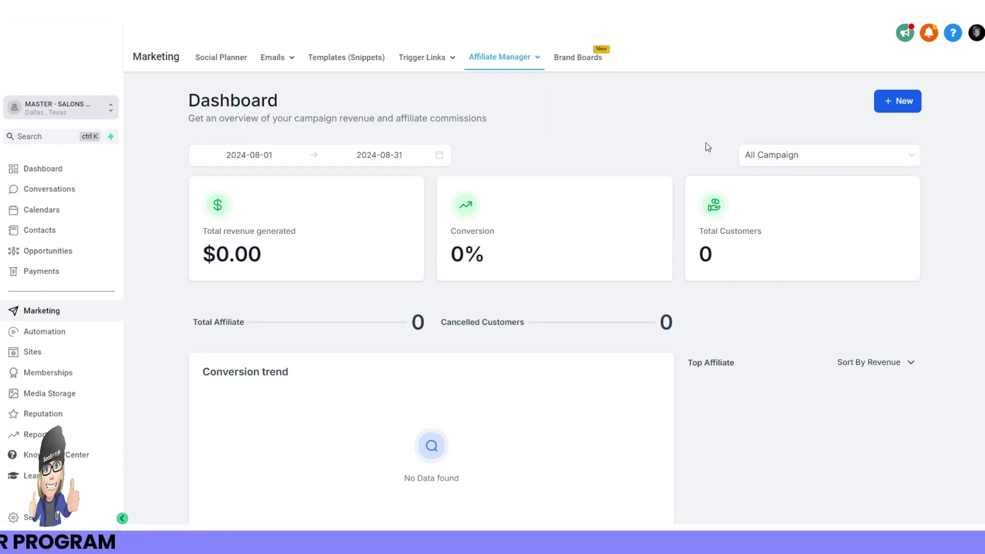
pyautogui.moveTo(509, 70)
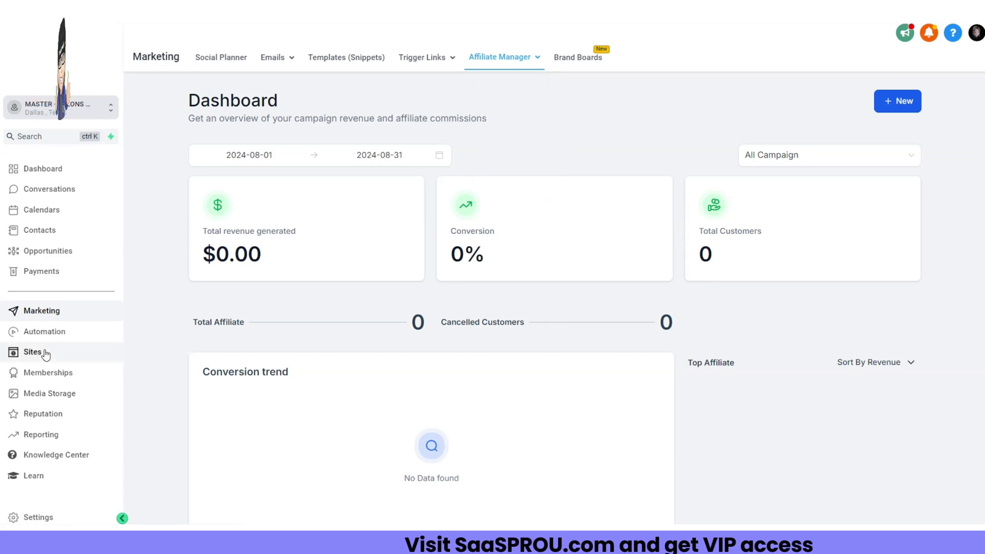
# - Deselect Affiliates in the Client Portal's App Permissions
pyautogui.click(84, 357)
pyautogui.moveTo(474, 62)
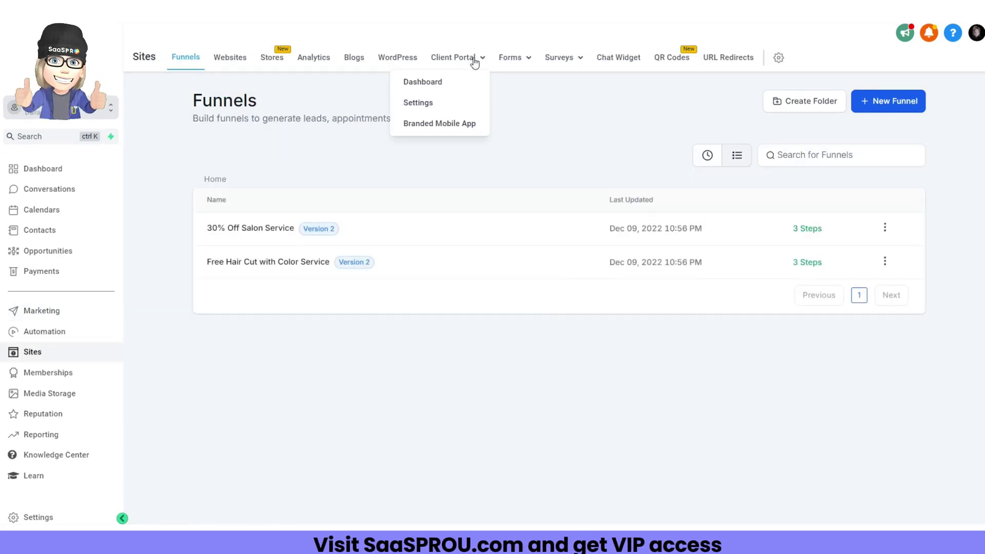
pyautogui.click(429, 103)
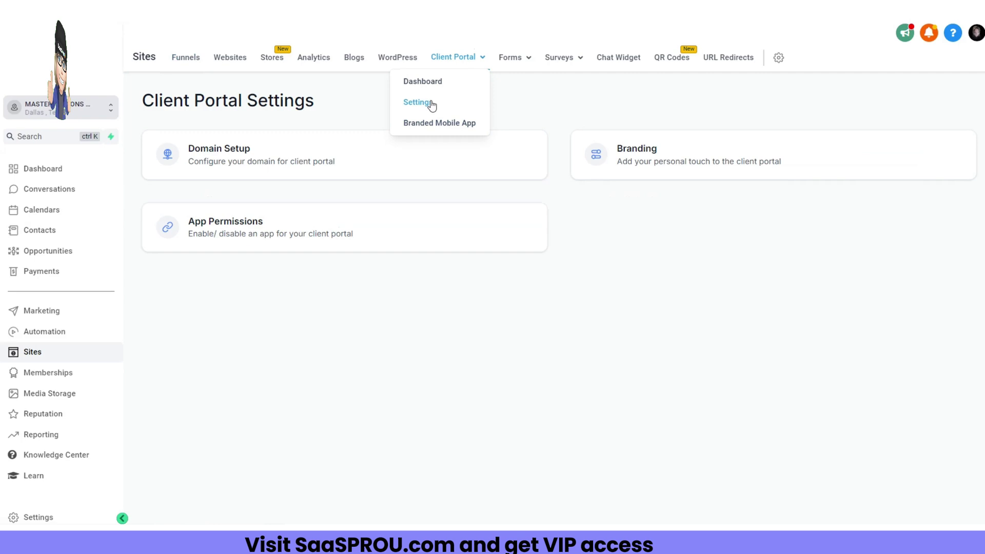
pyautogui.click(255, 244)
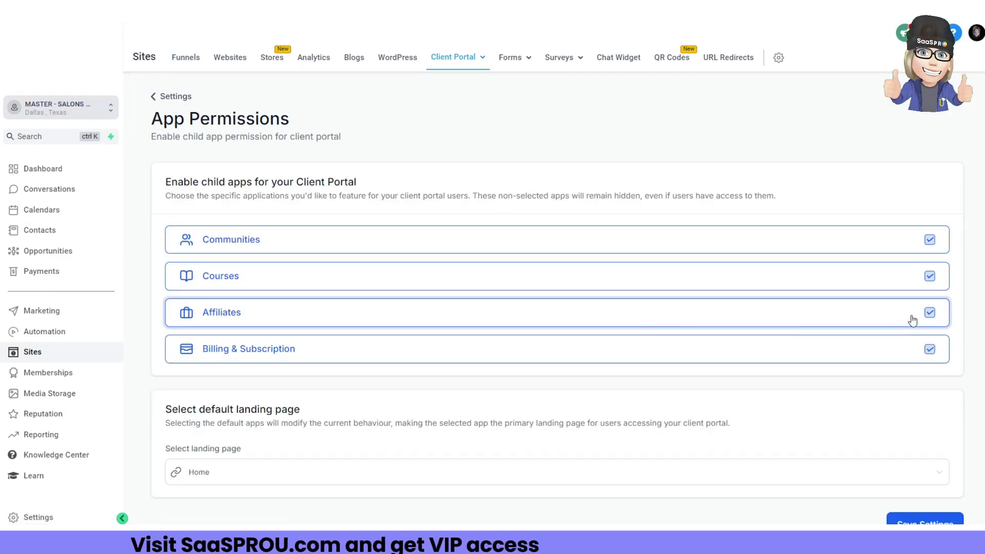
pyautogui.click(930, 314)
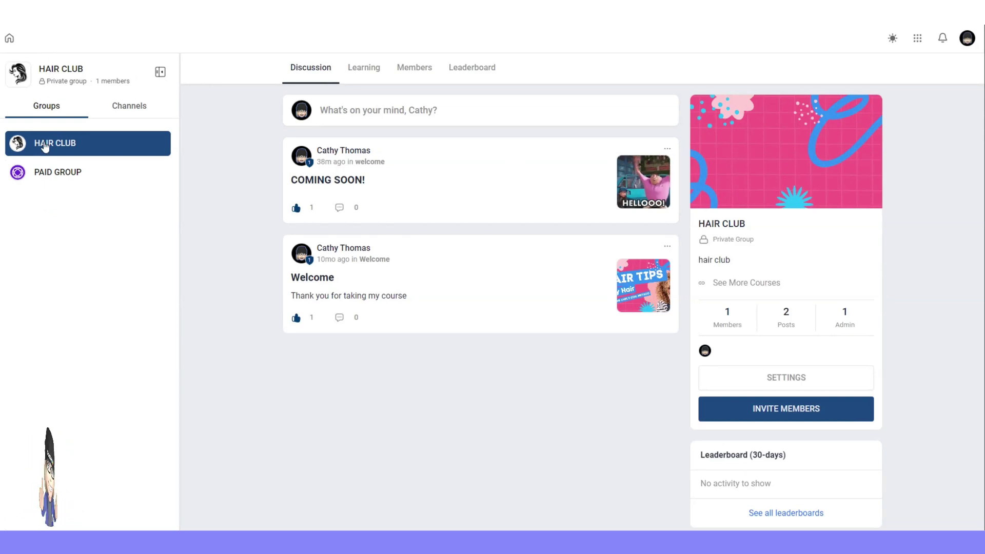
# - Review HAIR CLUB's channels, Learning, Members and Leaderboard areas, and return to its Discussion feed
pyautogui.click(131, 107)
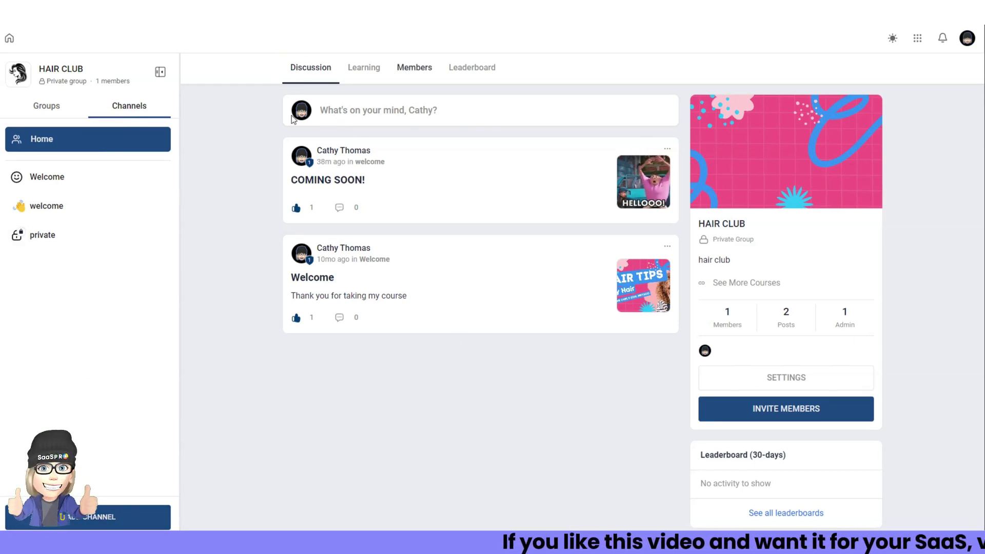
pyautogui.click(373, 70)
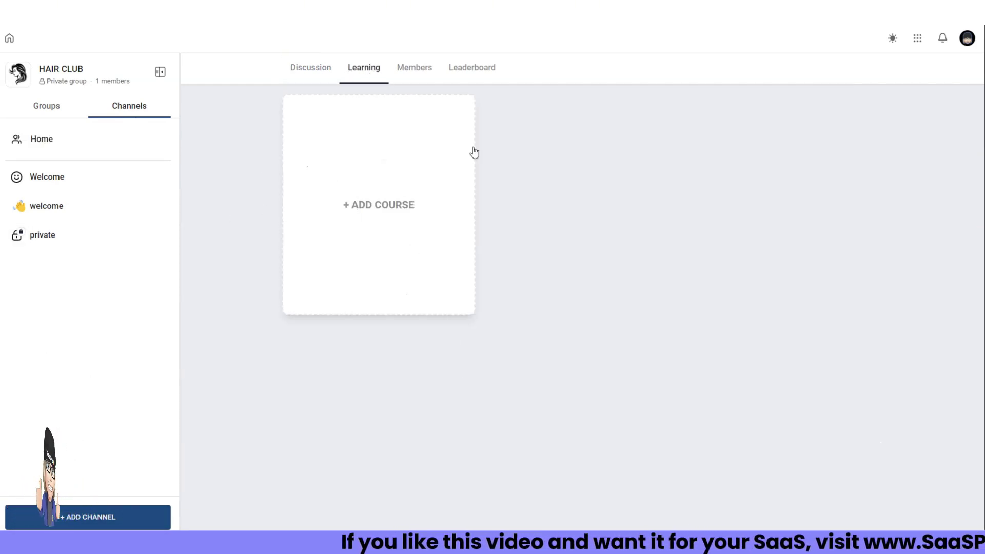
pyautogui.click(424, 74)
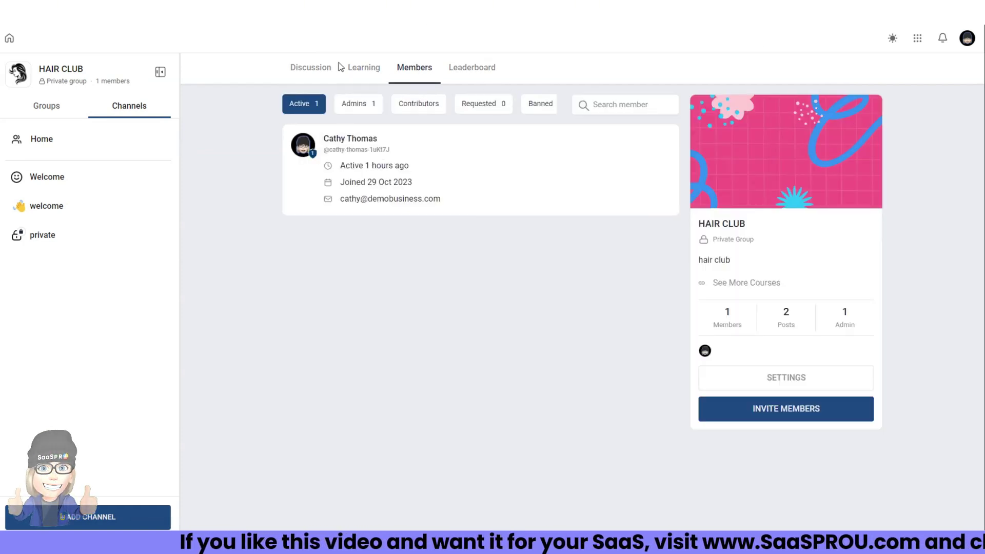
pyautogui.click(478, 71)
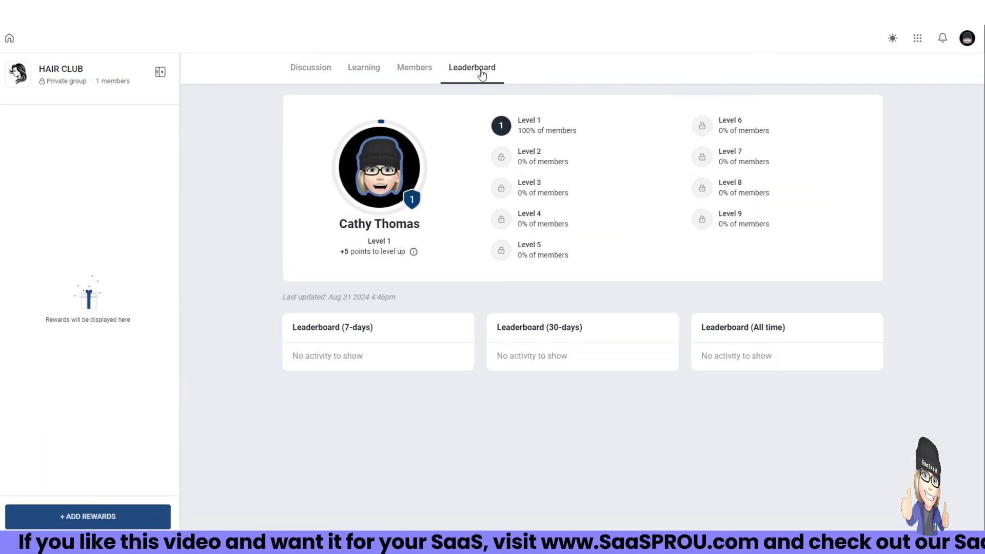
pyautogui.click(315, 69)
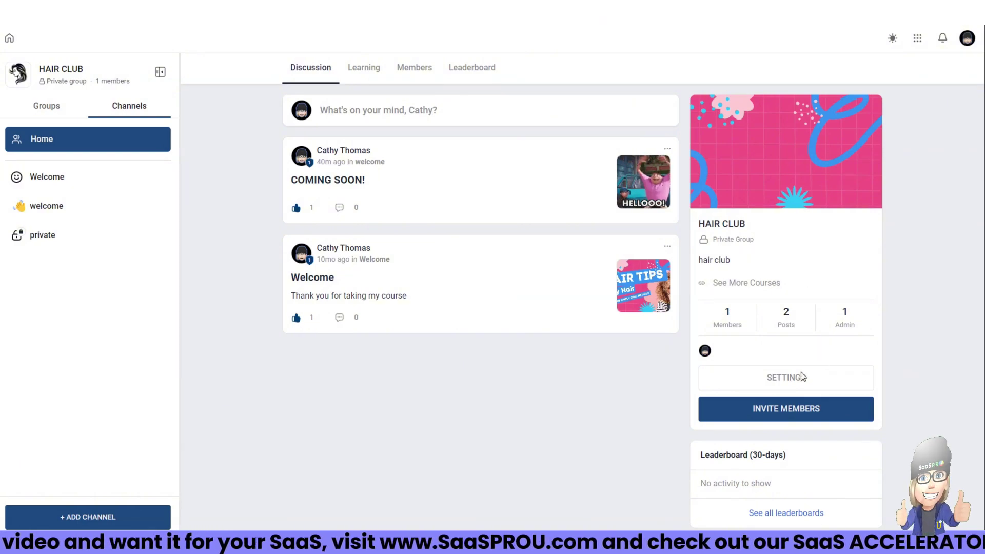
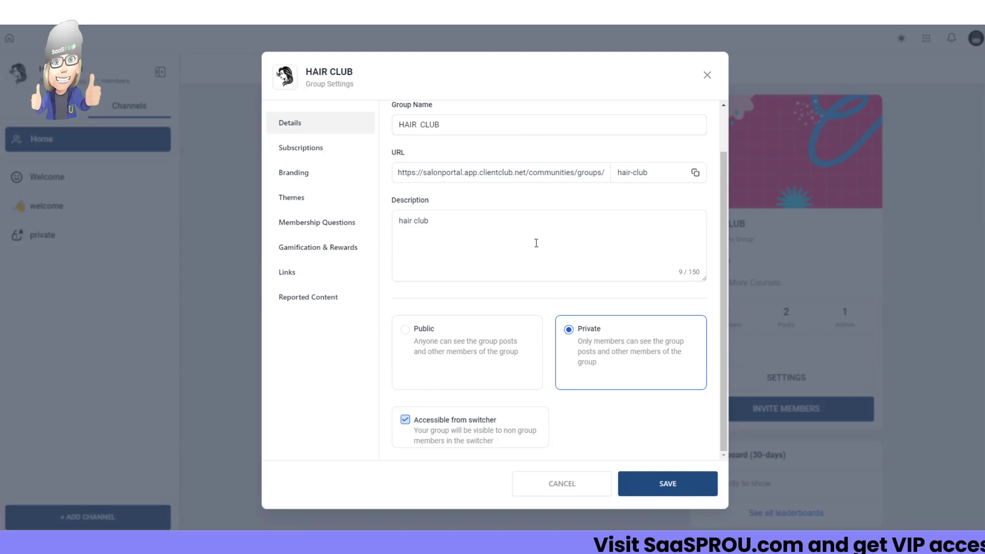
# - Review the name, URL and description in HAIR CLUB's group settings and select Private as the group's visibility
pyautogui.scroll(1, 535, 243)
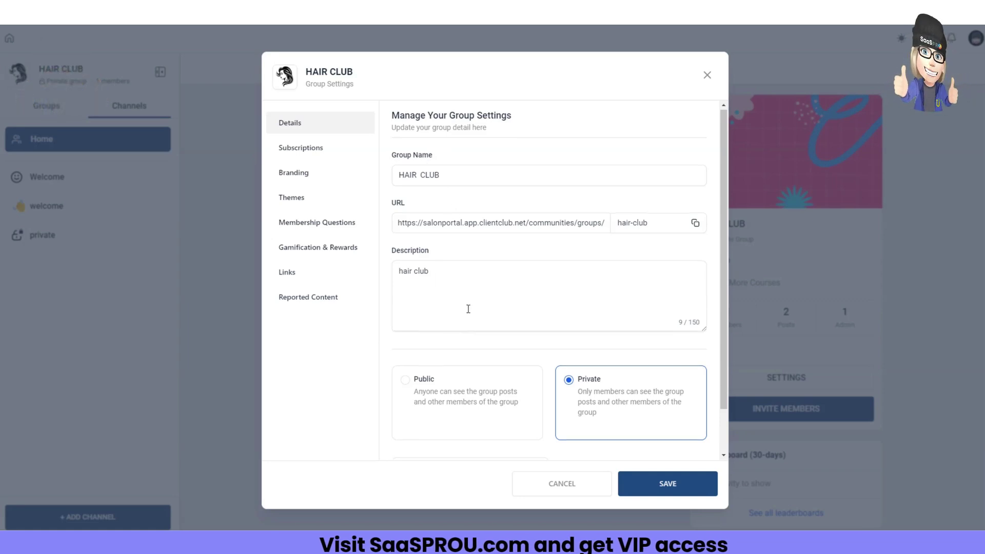
pyautogui.scroll(-1, 469, 308)
pyautogui.click(568, 330)
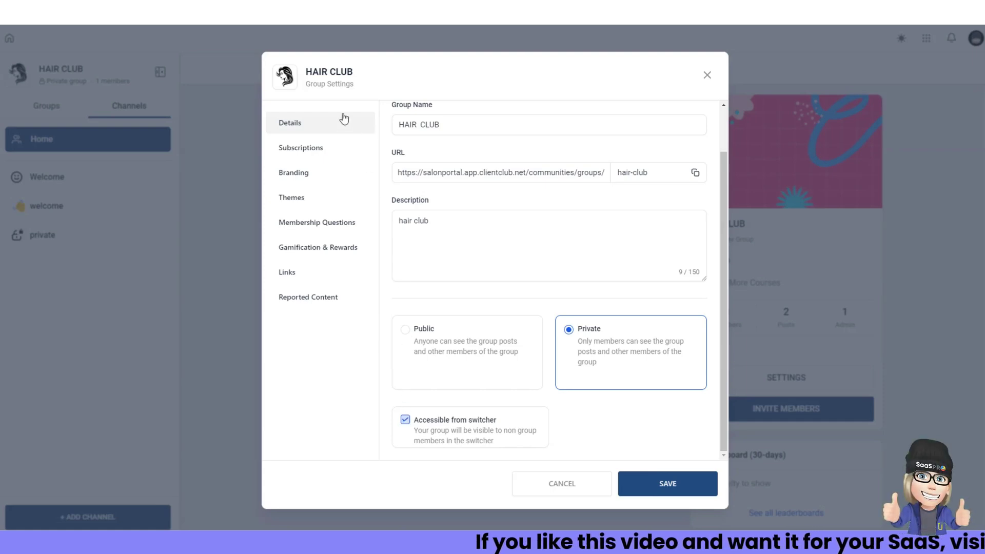
# - Examine the subscription type and billing period choices for a new HAIR CLUB price, and leave without adding one
pyautogui.click(304, 147)
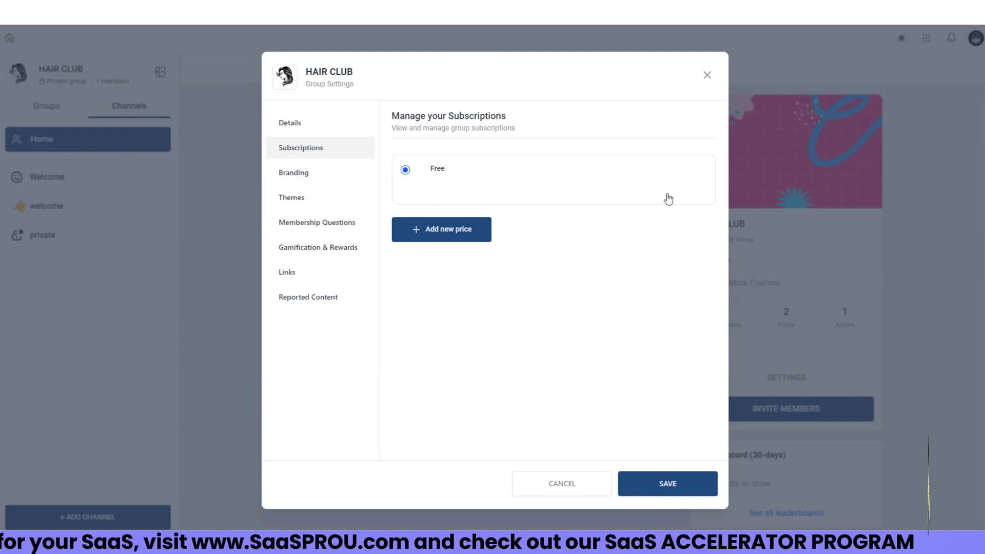
pyautogui.click(452, 235)
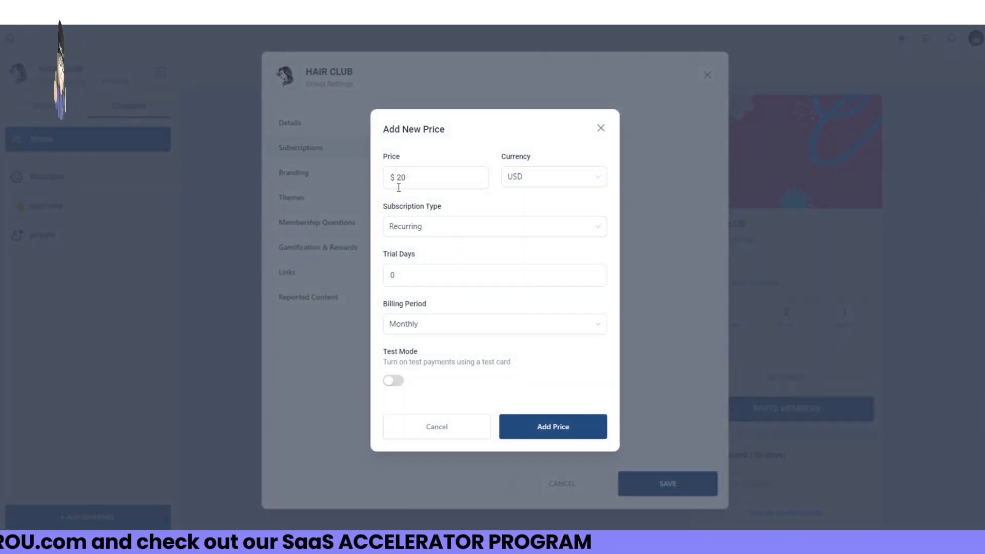
pyautogui.click(424, 227)
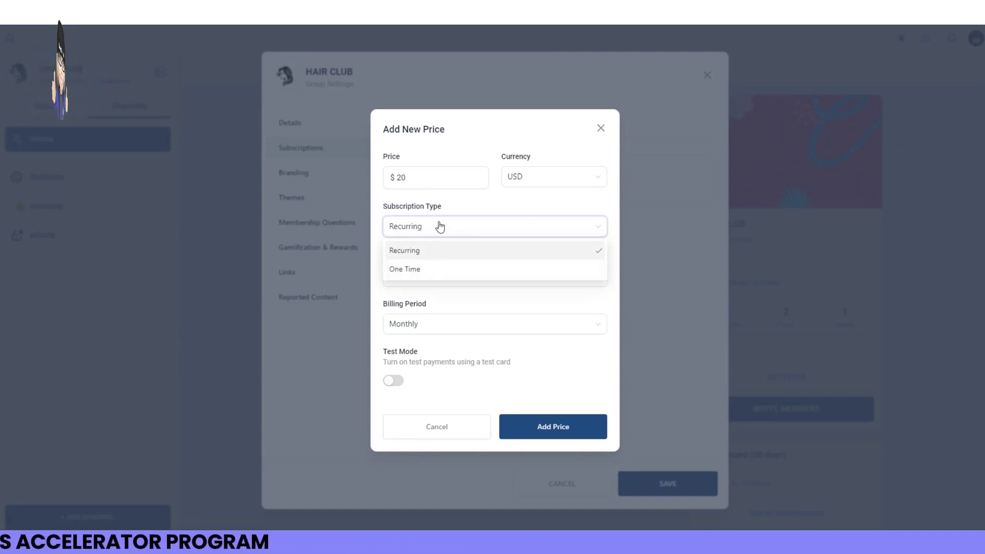
pyautogui.click(440, 226)
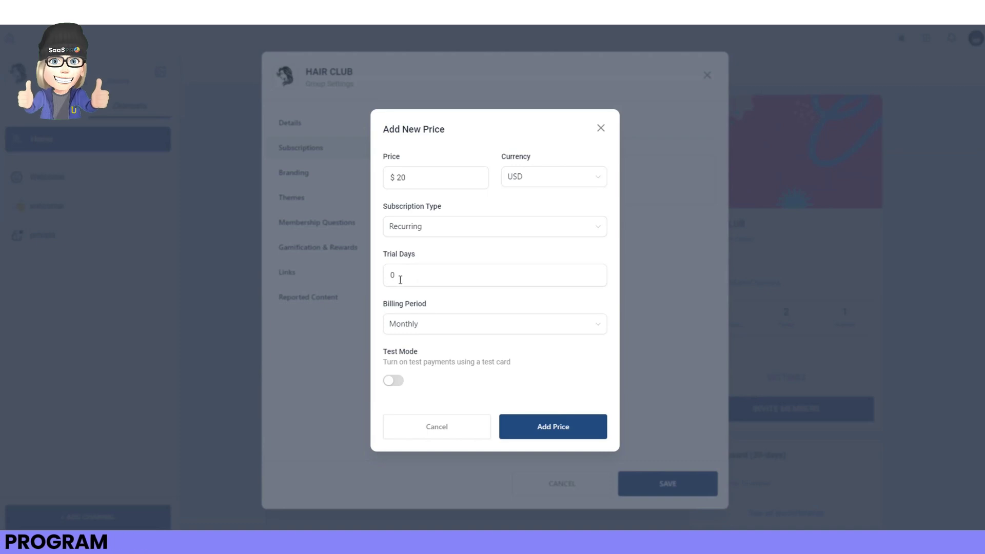
pyautogui.click(425, 326)
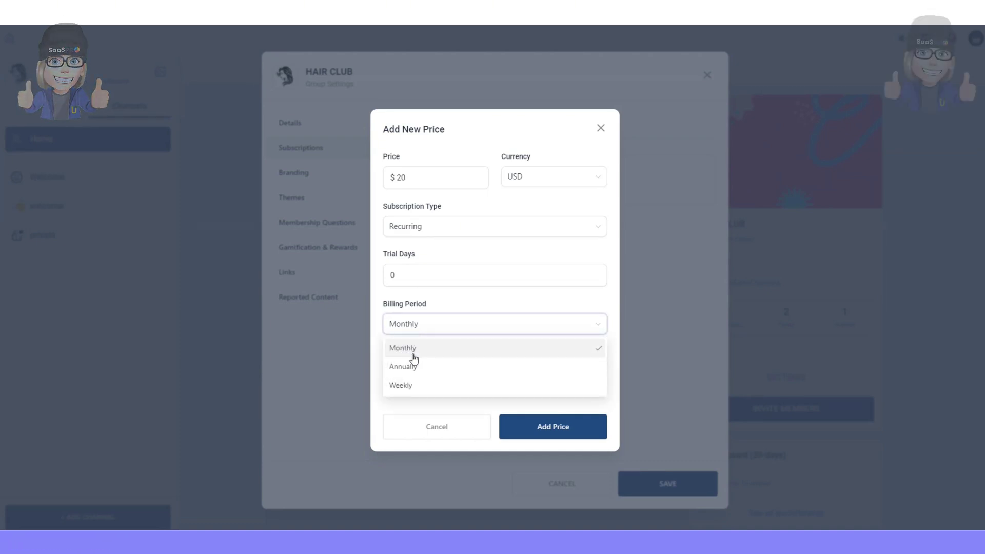
pyautogui.click(470, 306)
pyautogui.click(449, 107)
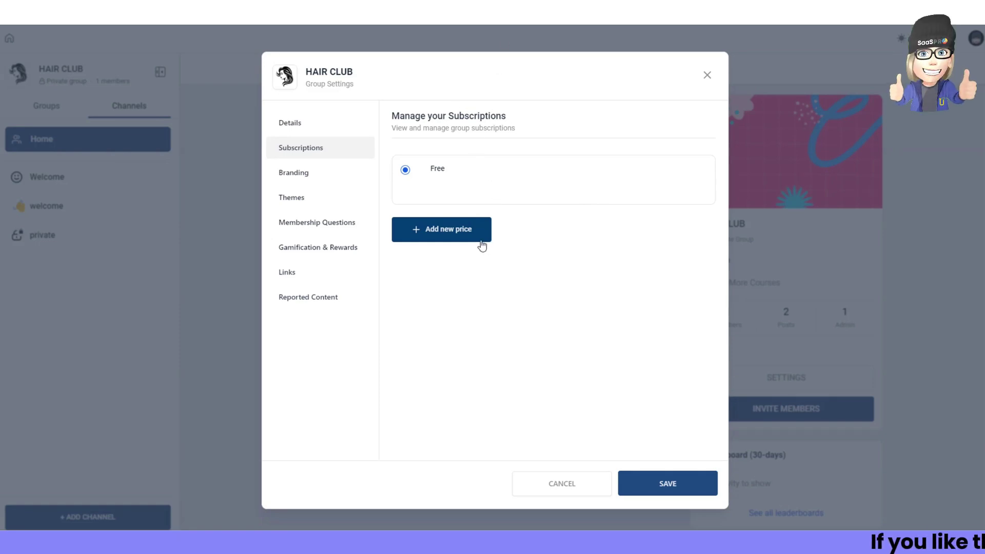
# - Review HAIR CLUB's branding settings for the favicon, cover image and logo, including the advanced Live Mode and Custom JS options
pyautogui.click(302, 176)
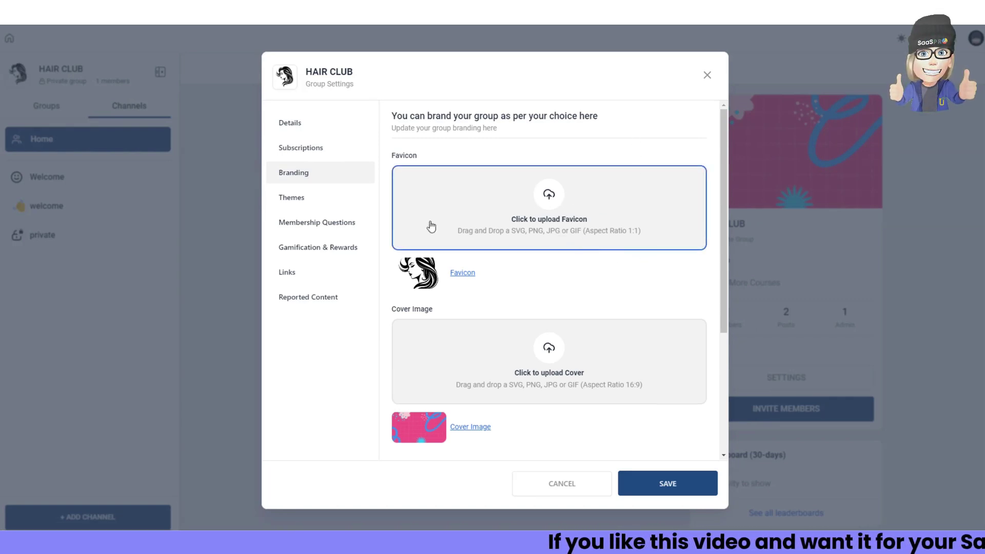
pyautogui.scroll(-4, 440, 282)
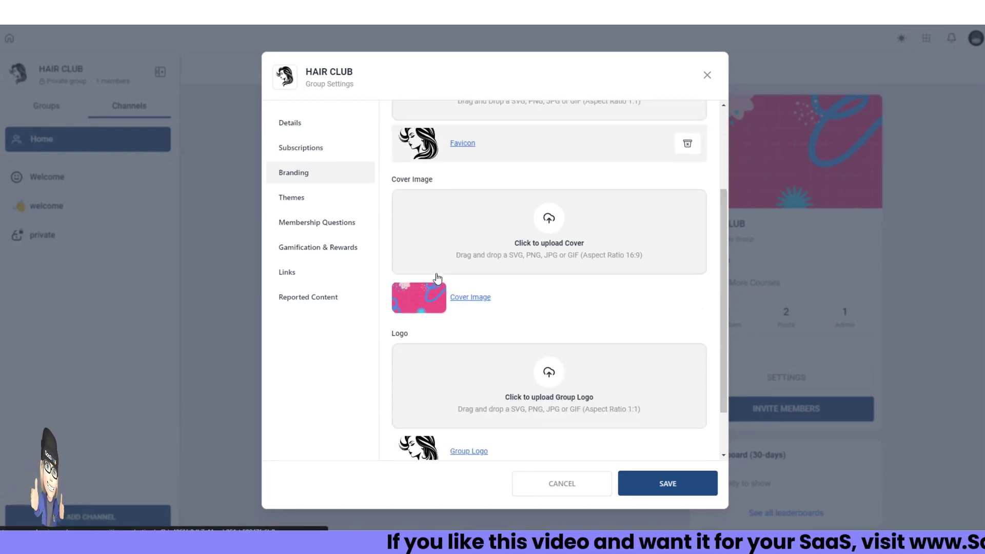
pyautogui.scroll(4, 532, 370)
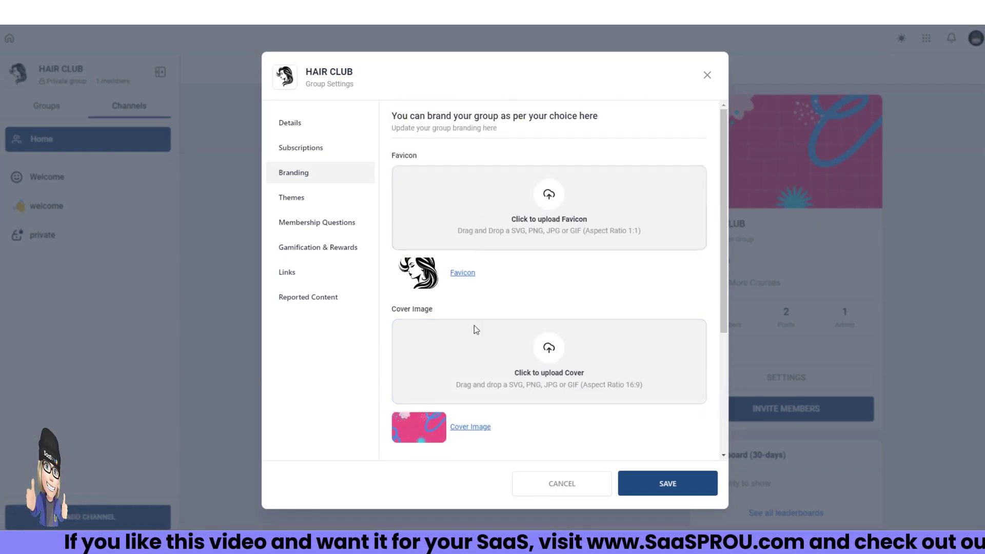
pyautogui.scroll(-4, 475, 325)
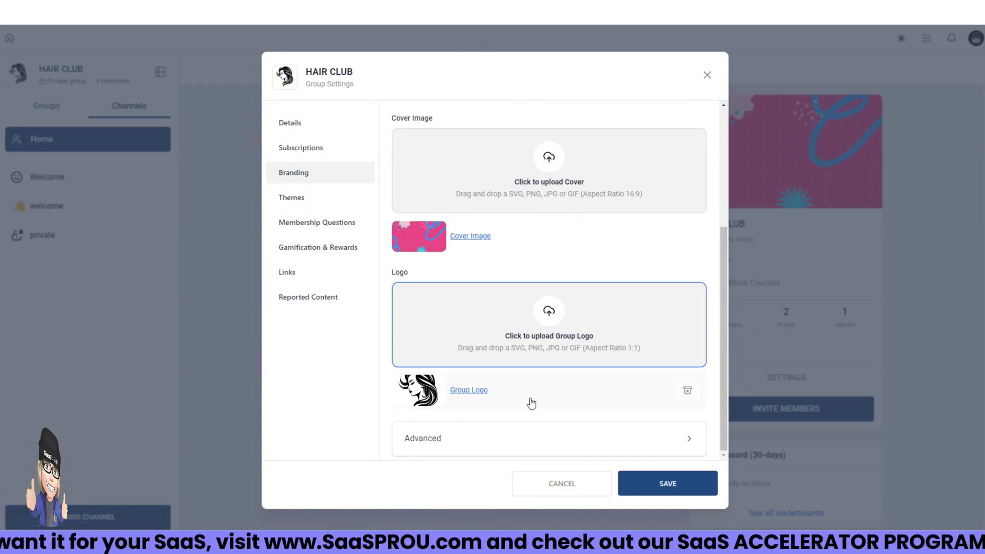
pyautogui.click(664, 431)
pyautogui.scroll(-1, 565, 307)
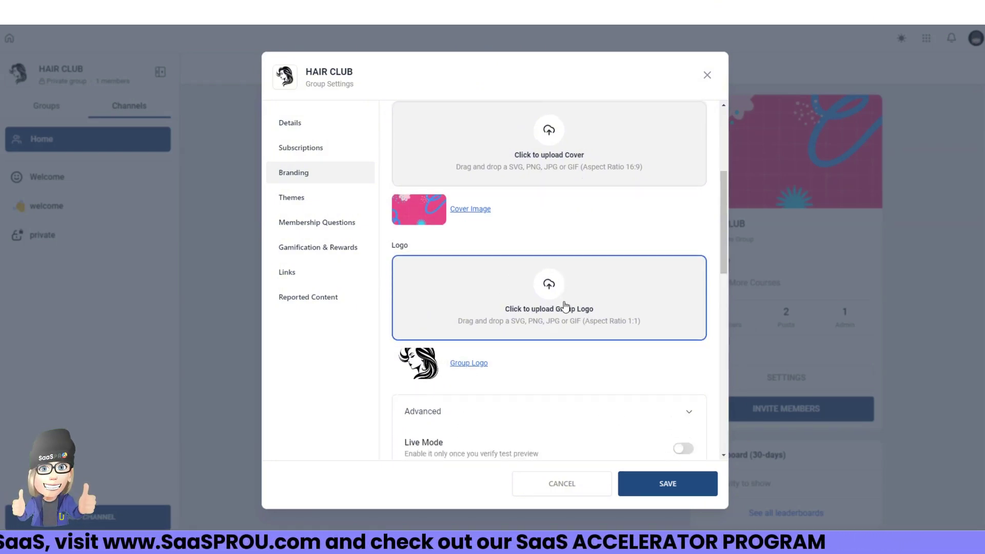
pyautogui.scroll(-4, 565, 306)
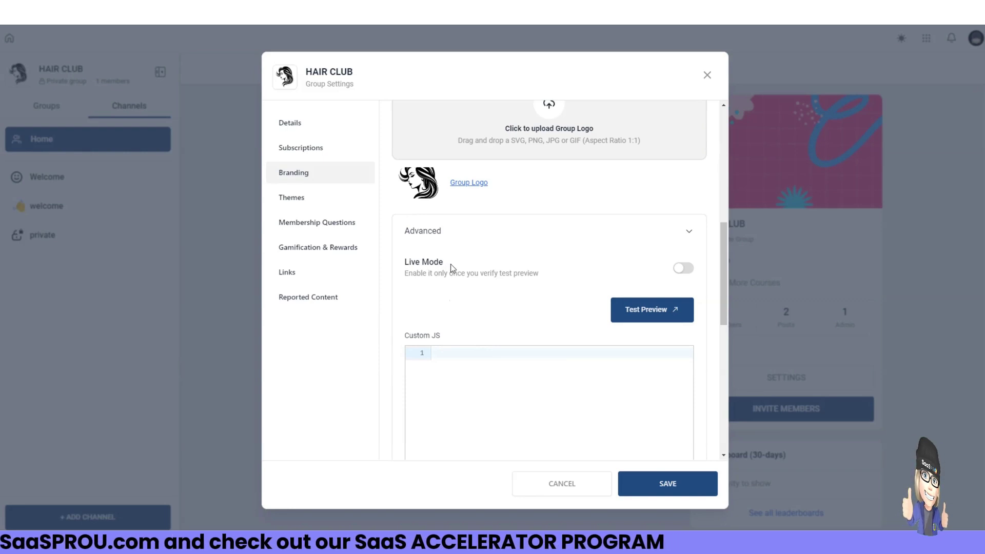
# - Examine the Custom JS, Custom CSS and header and footer Tracking Code fields in HAIR CLUB's advanced branding settings
pyautogui.scroll(-6, 501, 419)
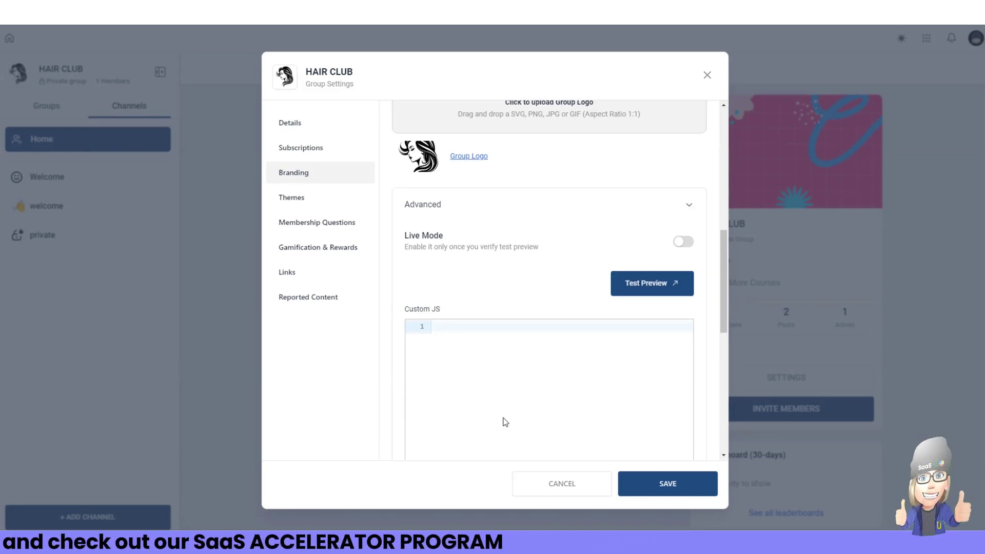
pyautogui.scroll(3, 439, 180)
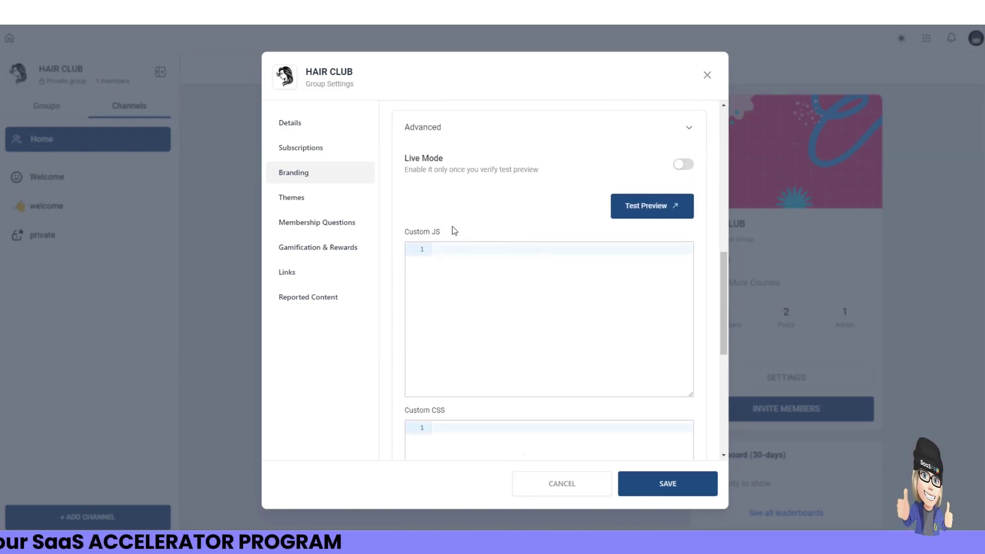
pyautogui.scroll(-5, 475, 365)
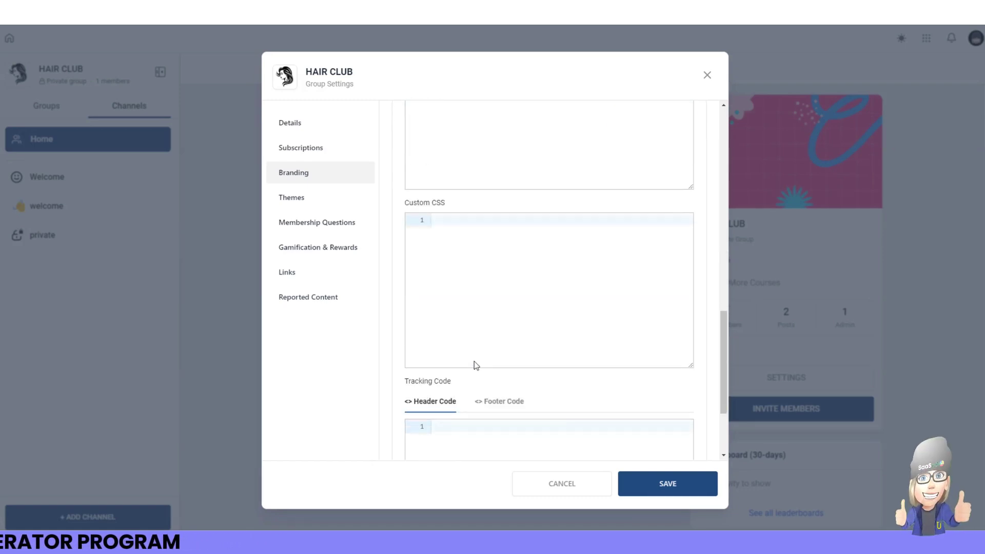
pyautogui.scroll(-3, 448, 314)
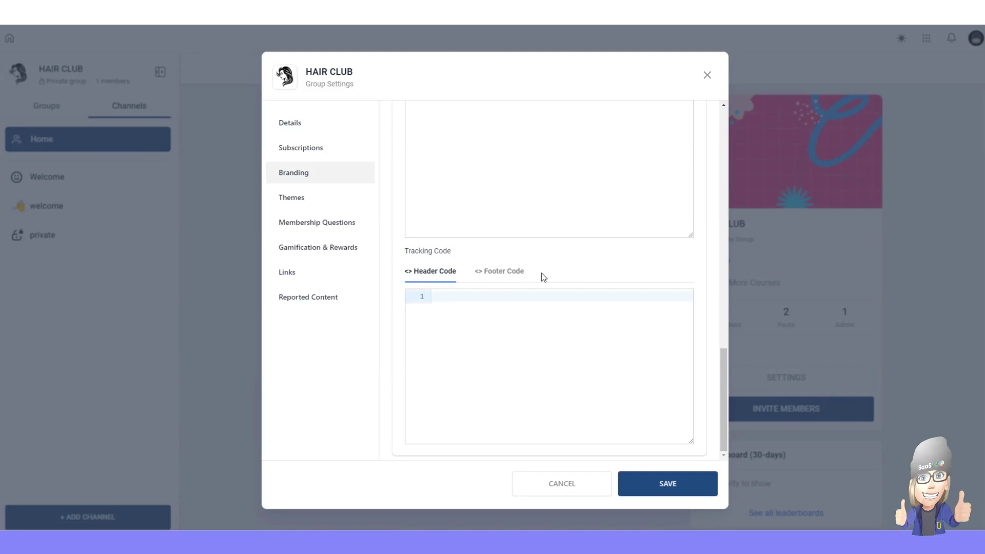
pyautogui.scroll(10, 631, 273)
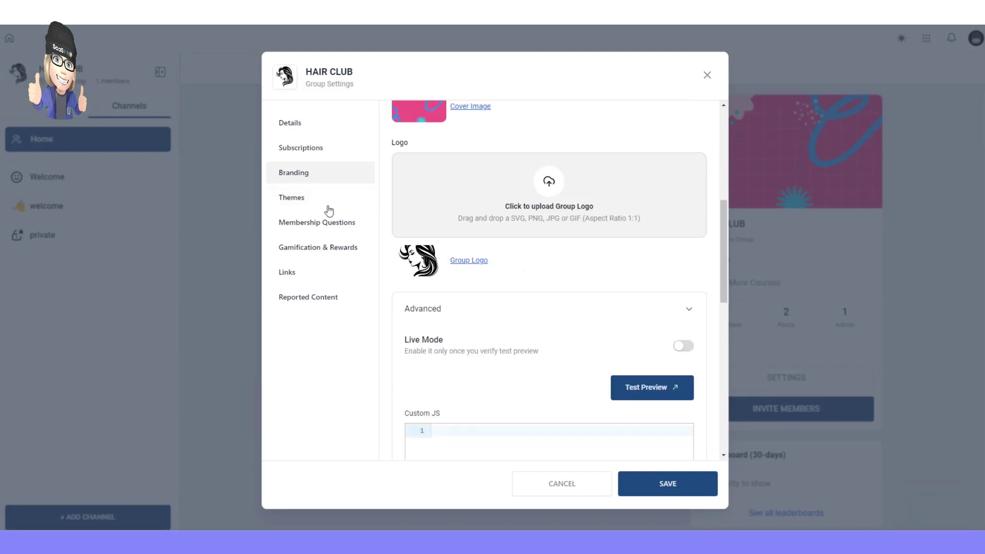
pyautogui.scroll(-5, 482, 385)
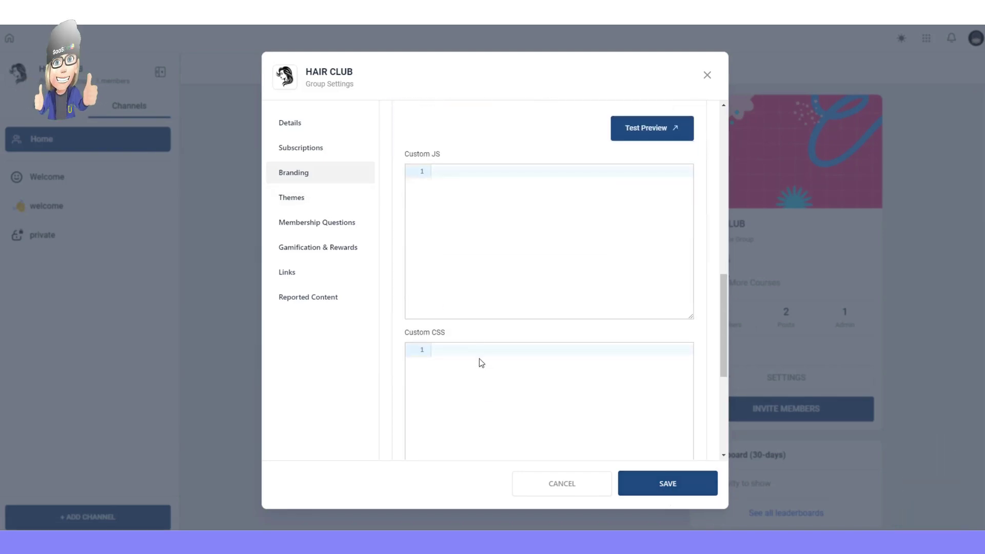
# - Preview HAIR CLUB's group theme in Dark color mode and return it to Light
pyautogui.click(305, 203)
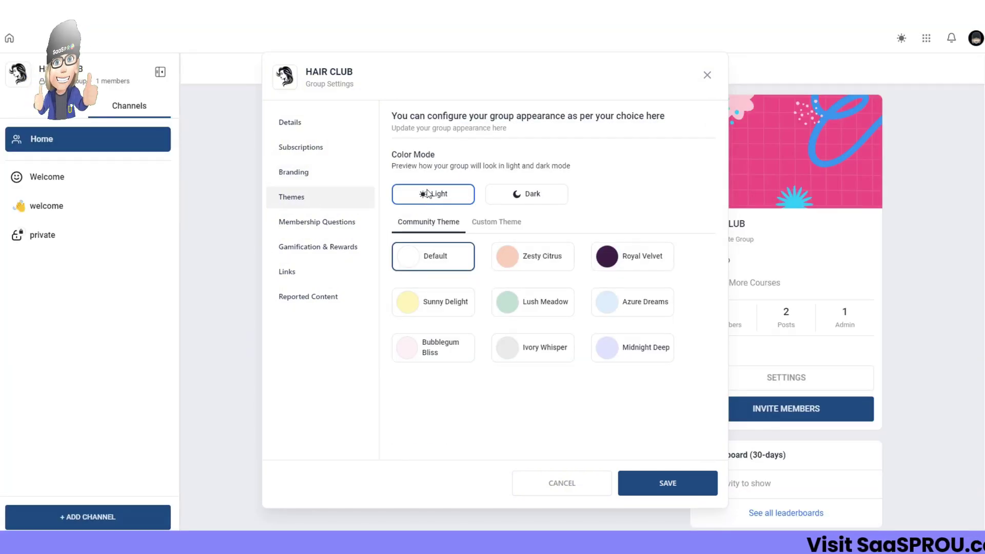
pyautogui.click(535, 196)
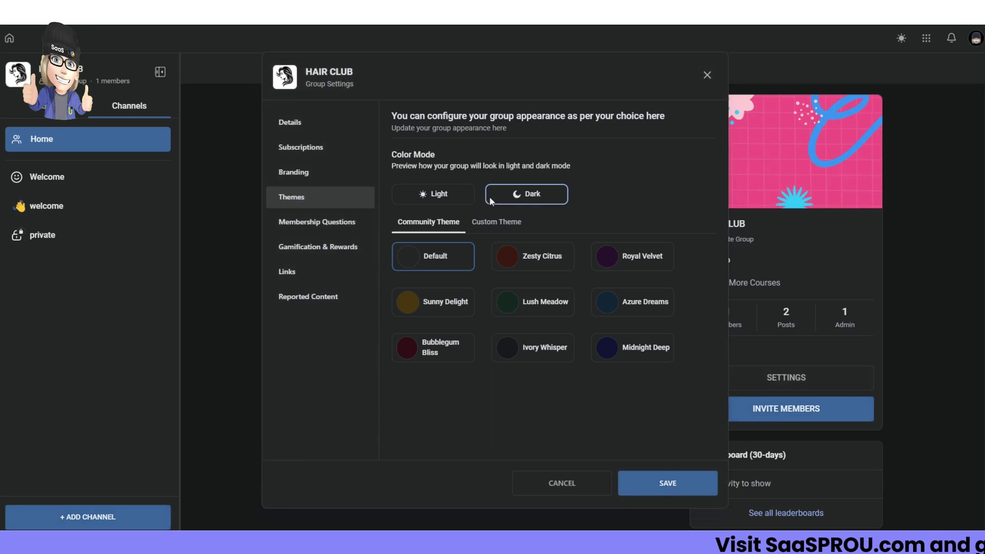
pyautogui.click(439, 195)
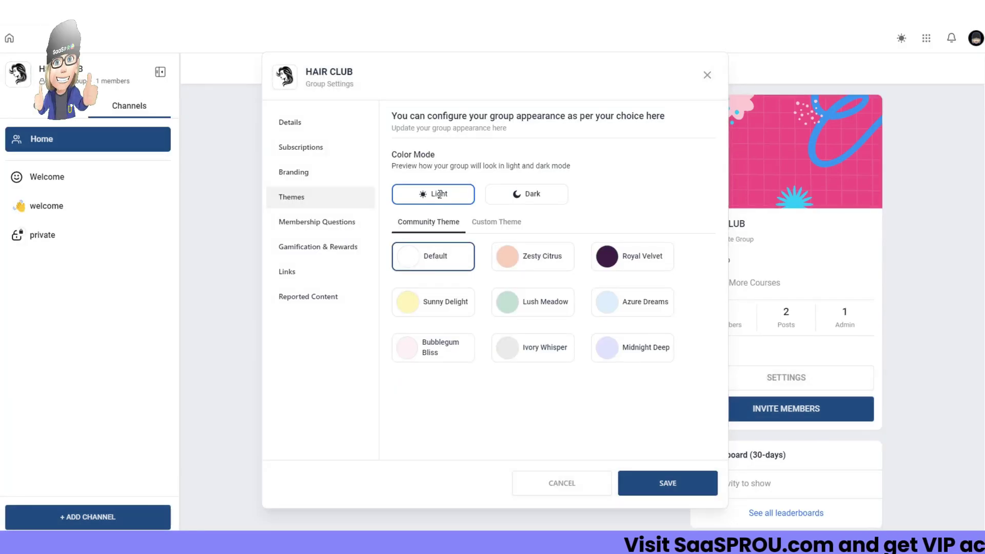
# - Try the Zesty Citrus, Royal Velvet, Sunny Delight, Bubblegum Bliss, Lush Meadow, Azure Dreams, Midnight Deep and Ivory Whisper community themes
pyautogui.click(535, 258)
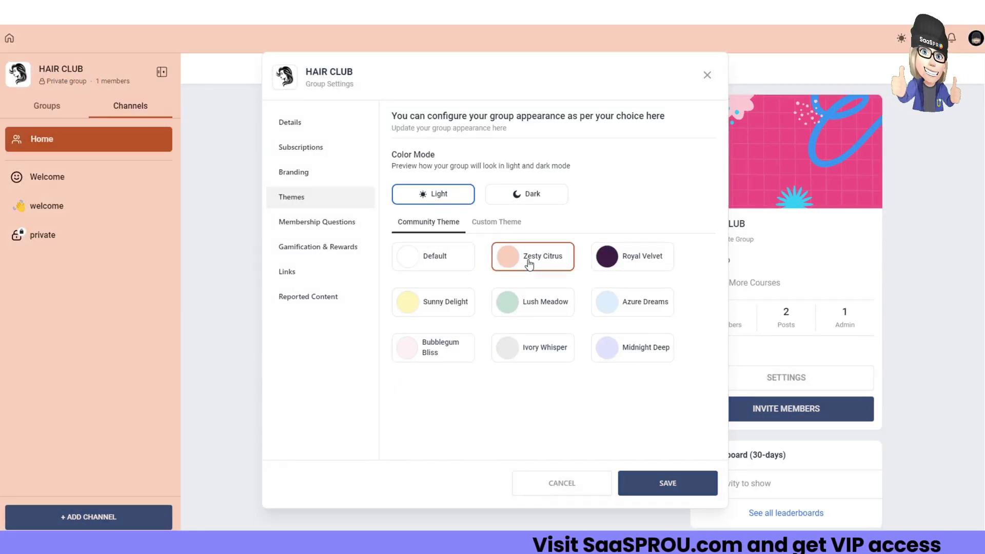
pyautogui.click(632, 262)
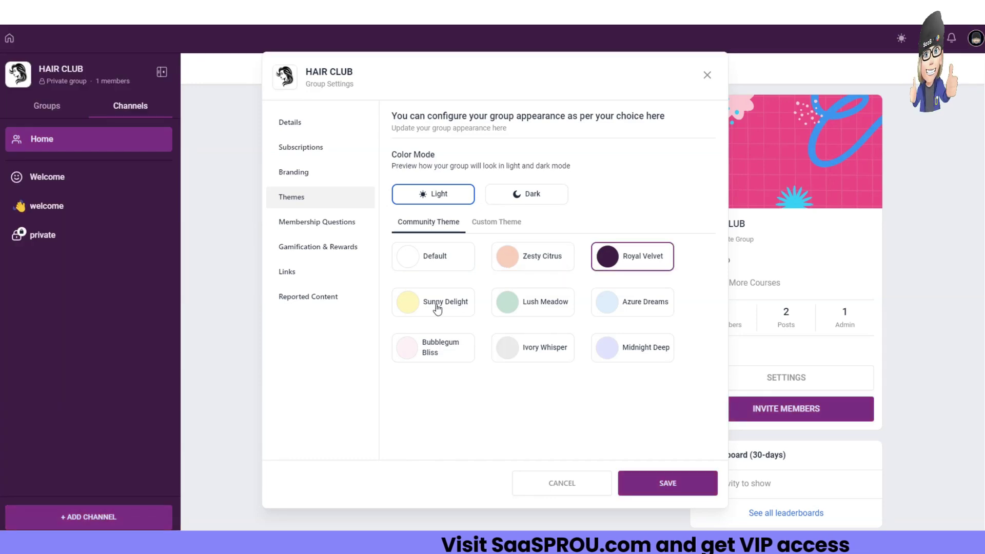
pyautogui.click(462, 303)
pyautogui.click(436, 348)
pyautogui.click(538, 306)
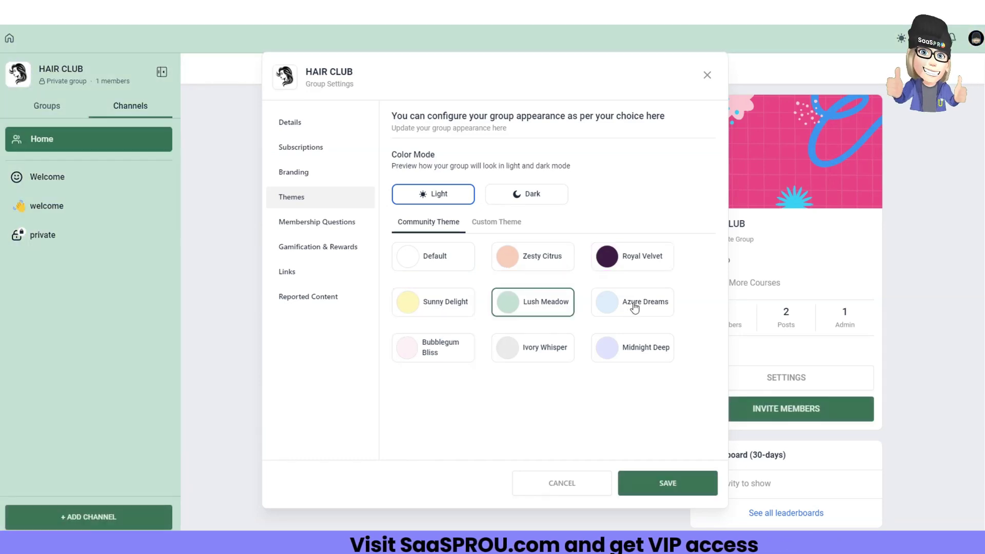
pyautogui.click(636, 303)
pyautogui.click(636, 349)
pyautogui.click(563, 361)
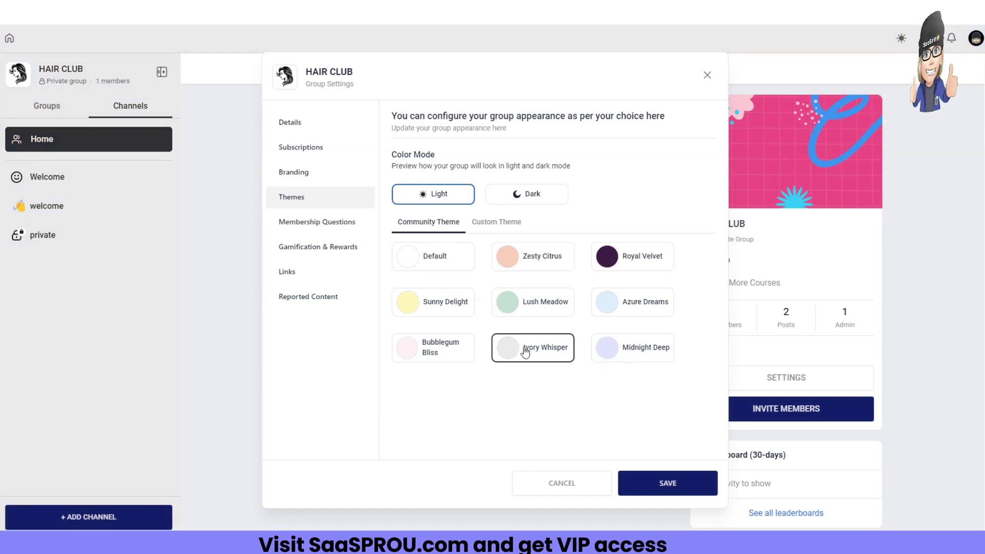
# - Try a custom theme with Window Gradient enabled, sidebar background #C33939FF and primary color #875DB1FF
pyautogui.click(495, 226)
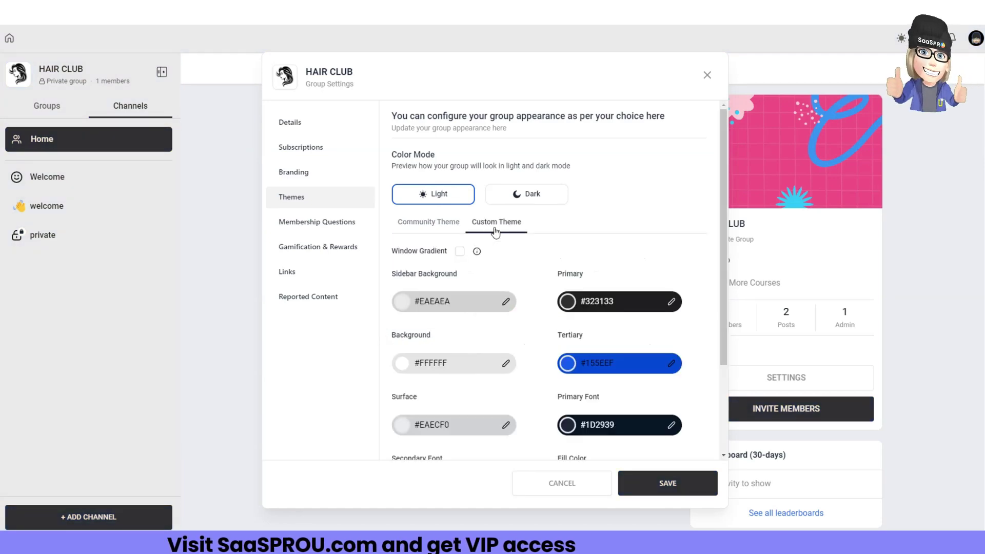
pyautogui.scroll(-1, 583, 243)
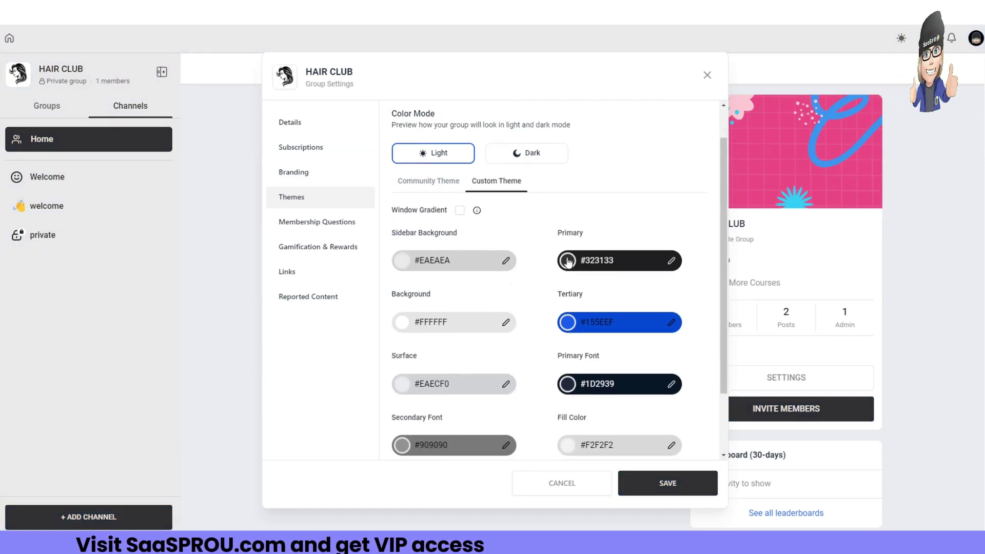
pyautogui.click(460, 199)
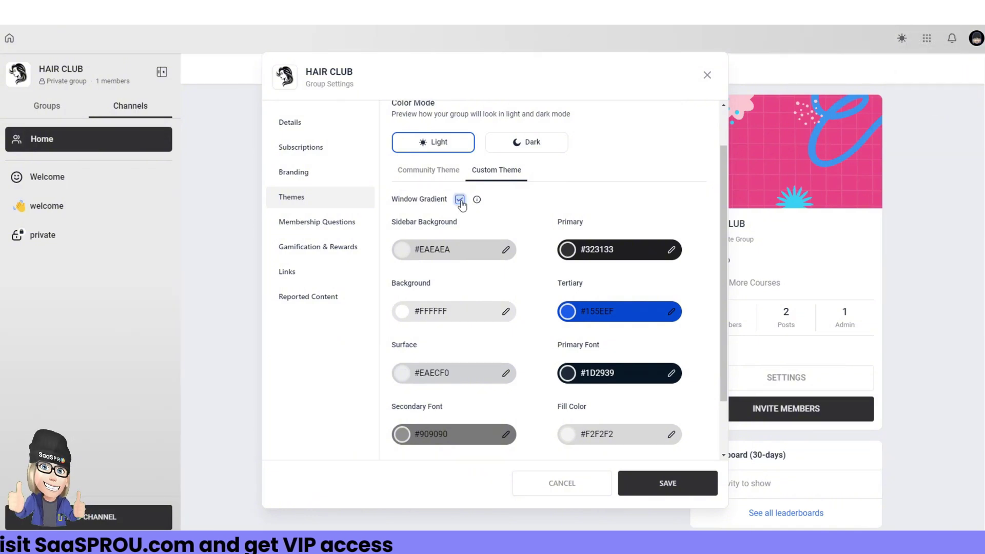
pyautogui.click(506, 251)
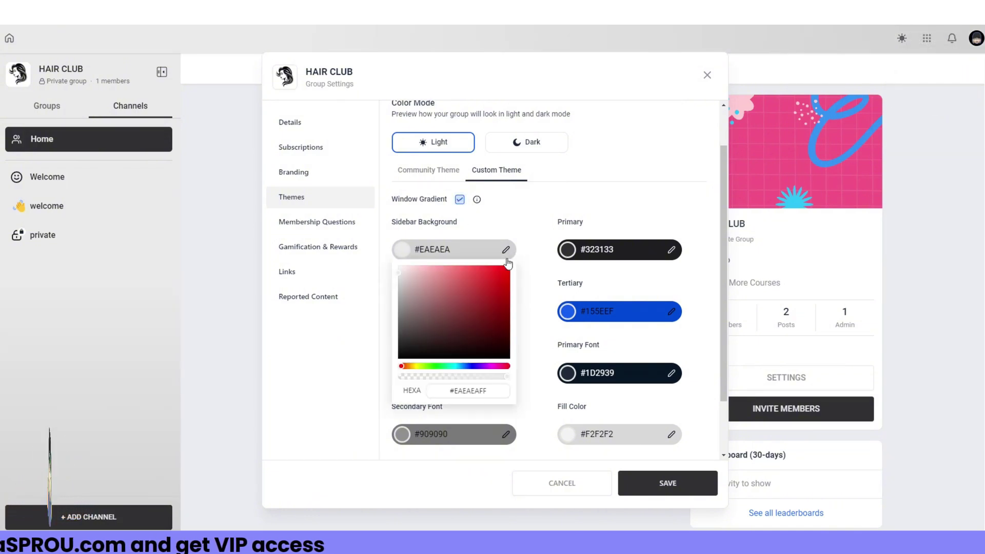
pyautogui.click(478, 285)
pyautogui.click(625, 255)
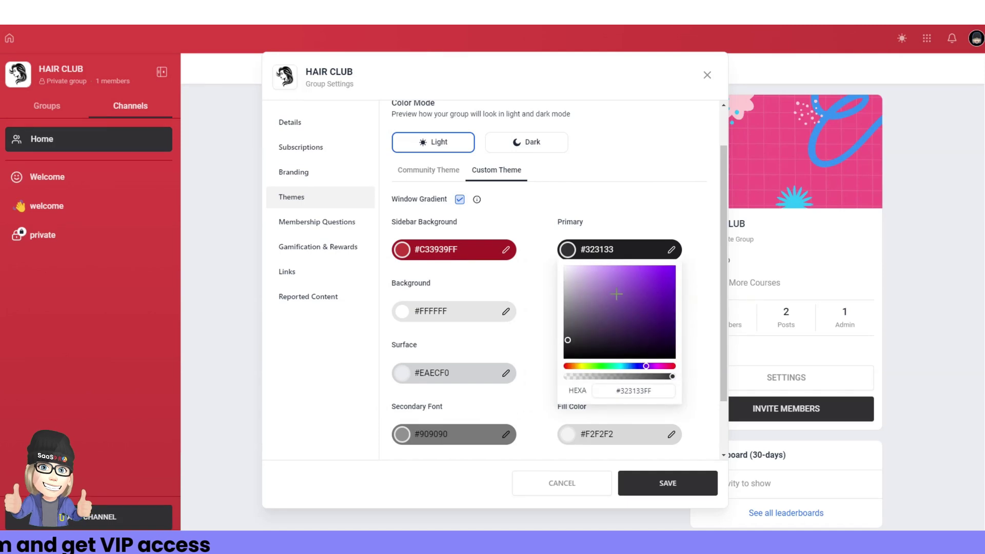
pyautogui.click(616, 294)
# - Try #DECACAFF as the custom theme's background color and lighten it to #F3EAEAFF
pyautogui.click(463, 307)
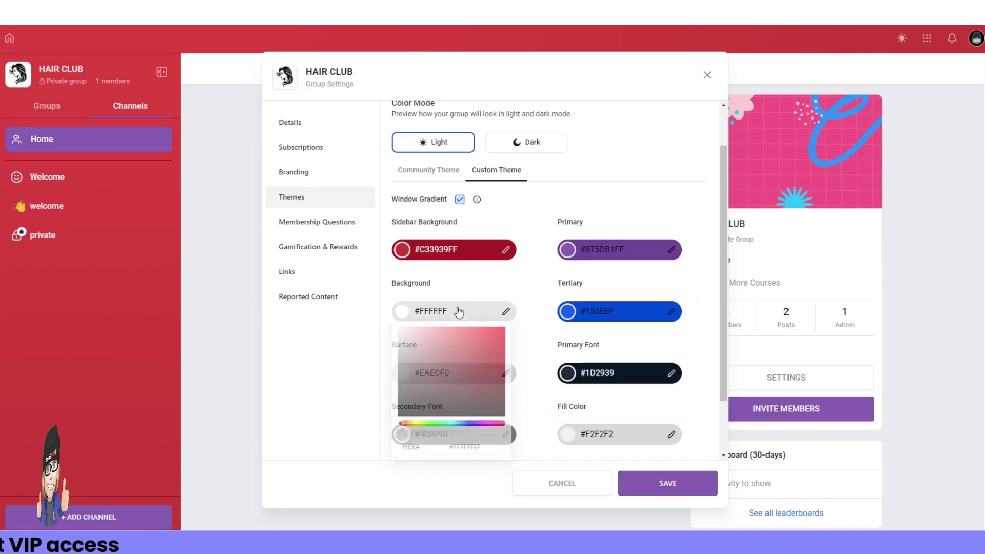
pyautogui.click(482, 346)
pyautogui.click(408, 339)
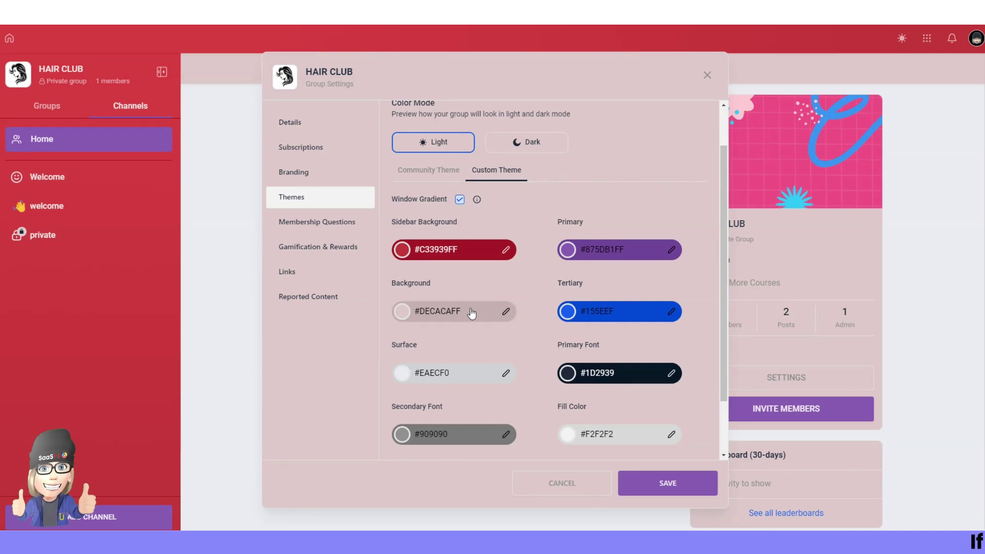
pyautogui.click(505, 312)
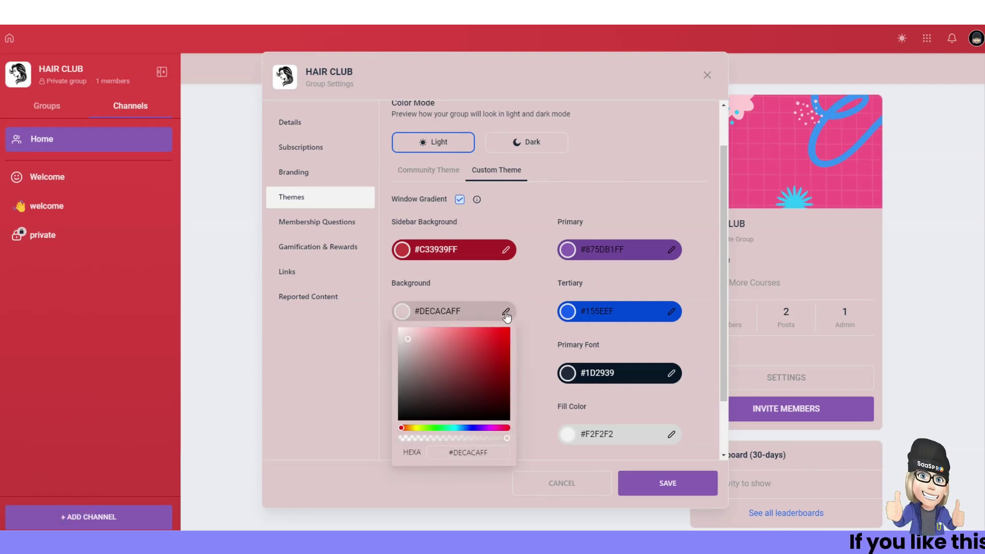
pyautogui.click(402, 332)
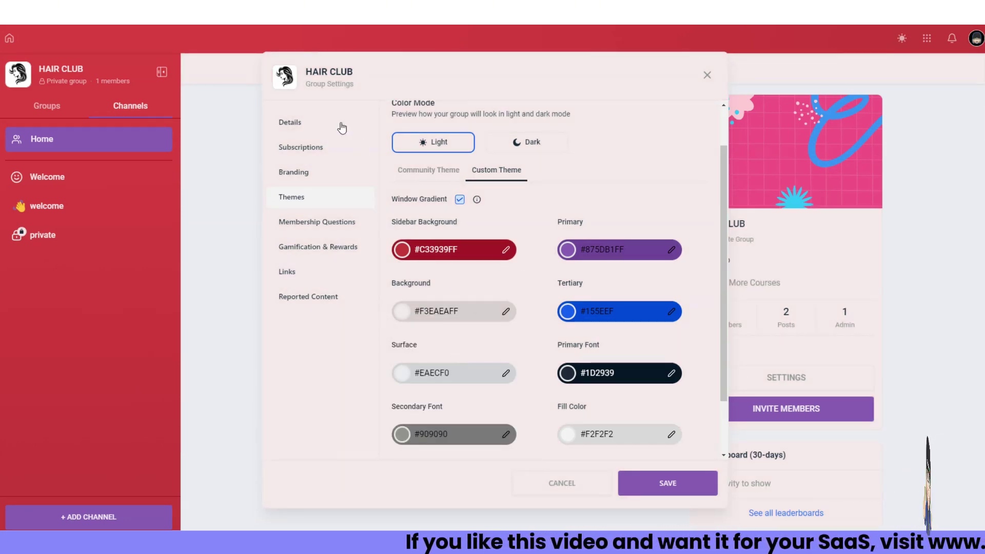
# - Try sidebar background #D9A5EFFF and primary font color #161616FF in the custom theme
pyautogui.click(505, 249)
pyautogui.click(418, 296)
pyautogui.click(484, 366)
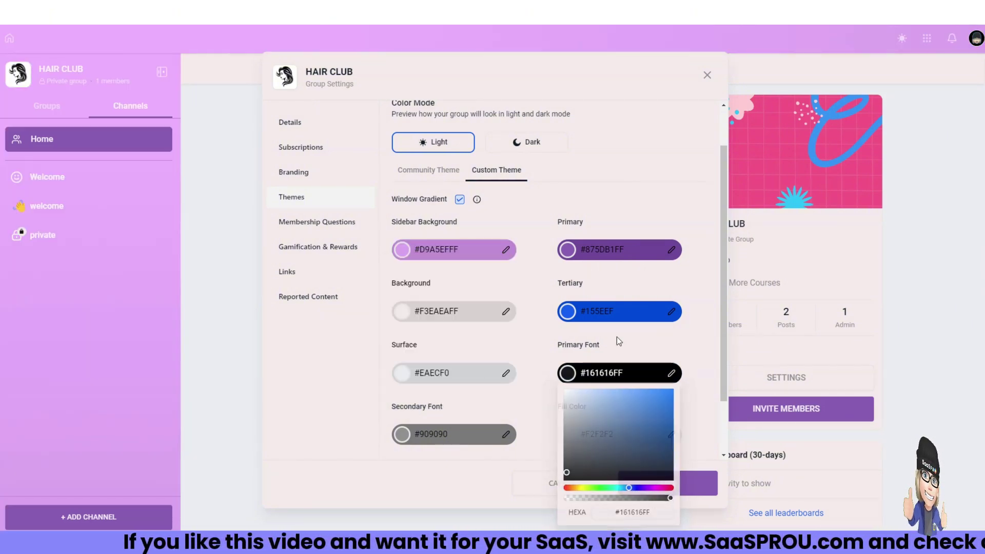
pyautogui.click(617, 339)
# - Try #2D2A2AFF as the custom theme's fill color and open the border color for editing
pyautogui.scroll(-2, 453, 430)
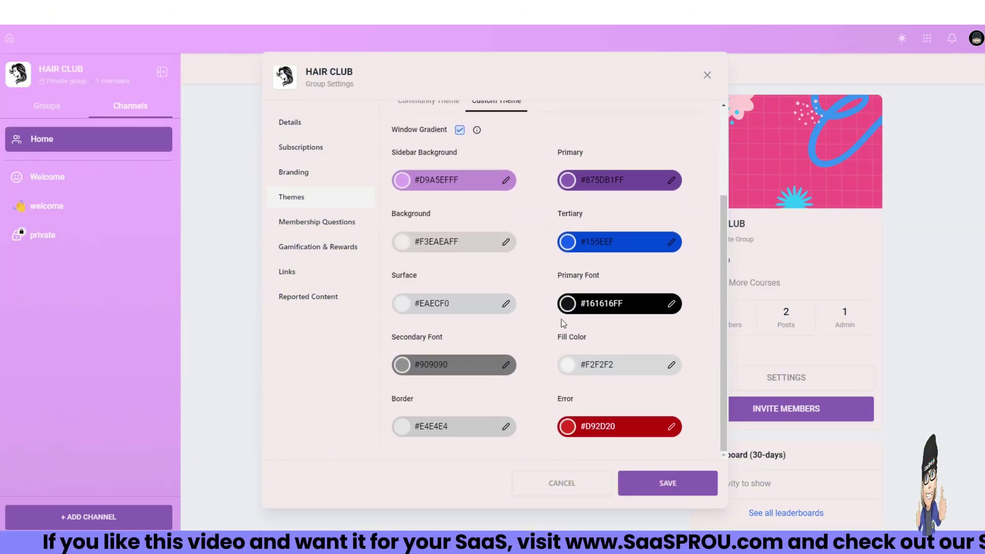
pyautogui.click(565, 365)
pyautogui.click(570, 457)
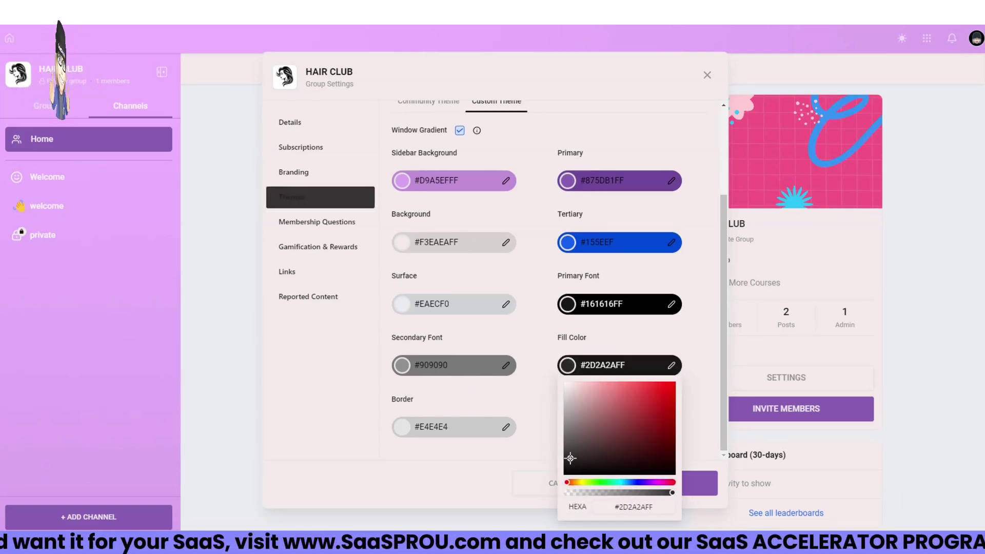
pyautogui.click(463, 428)
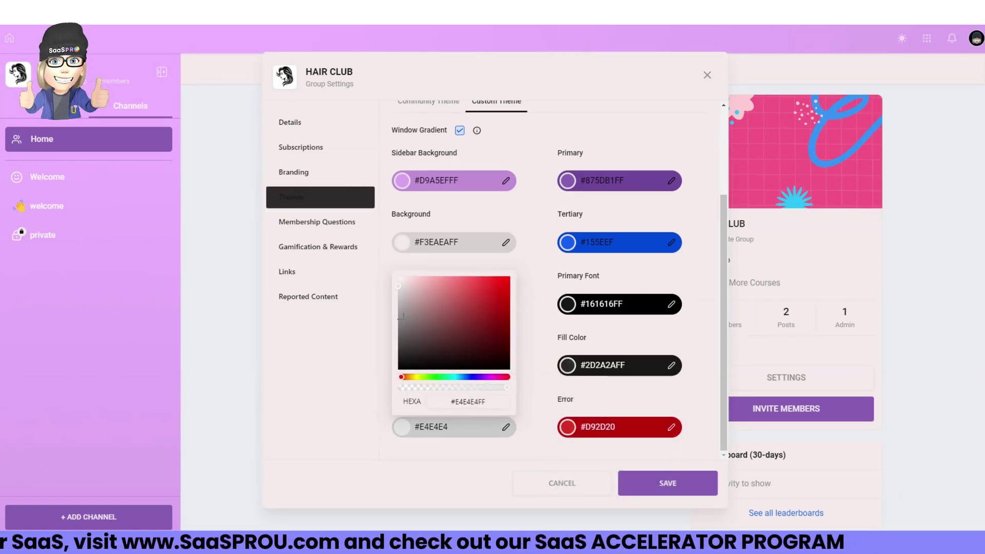
pyautogui.click(325, 200)
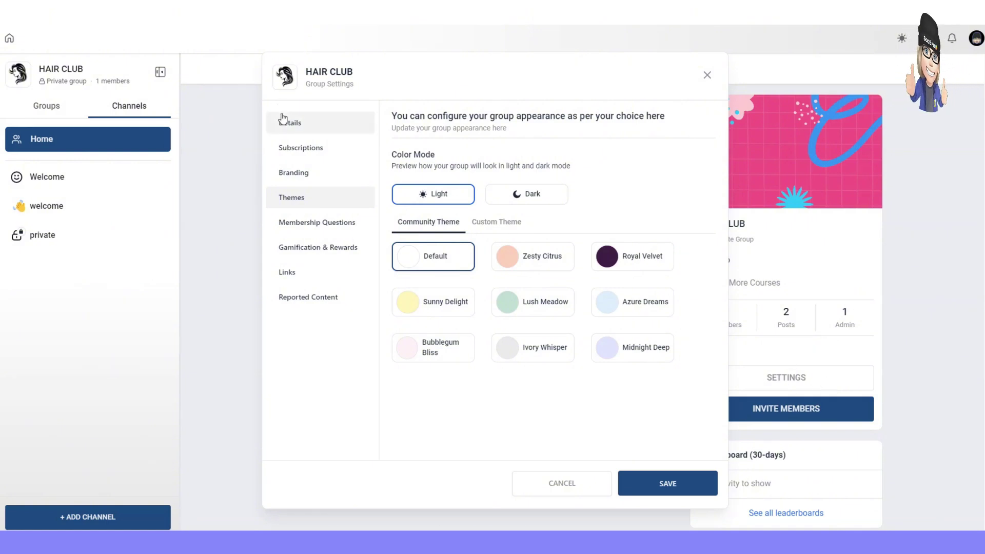
# - Examine the Single Select and Multiple Select types for a new membership question, and leave without adding one
pyautogui.click(299, 226)
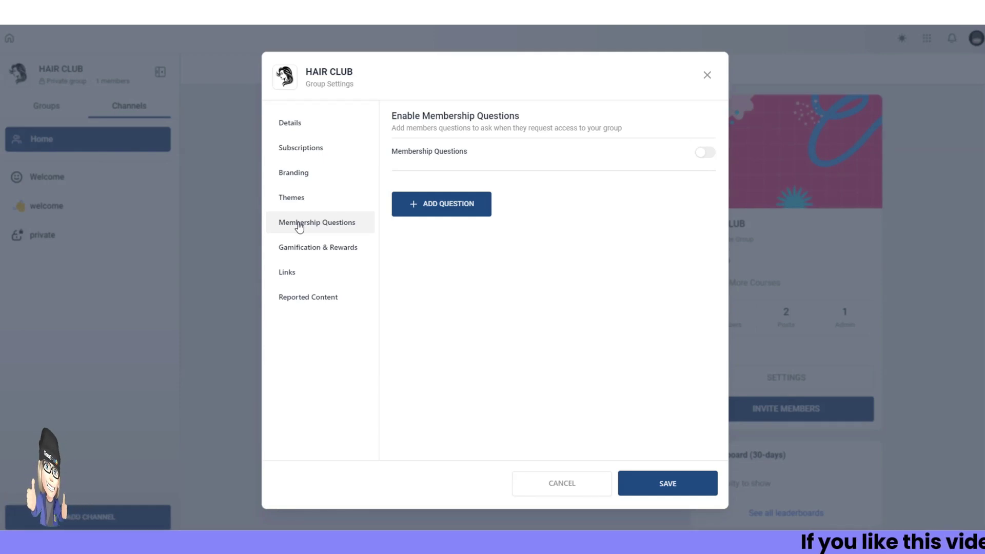
pyautogui.click(448, 204)
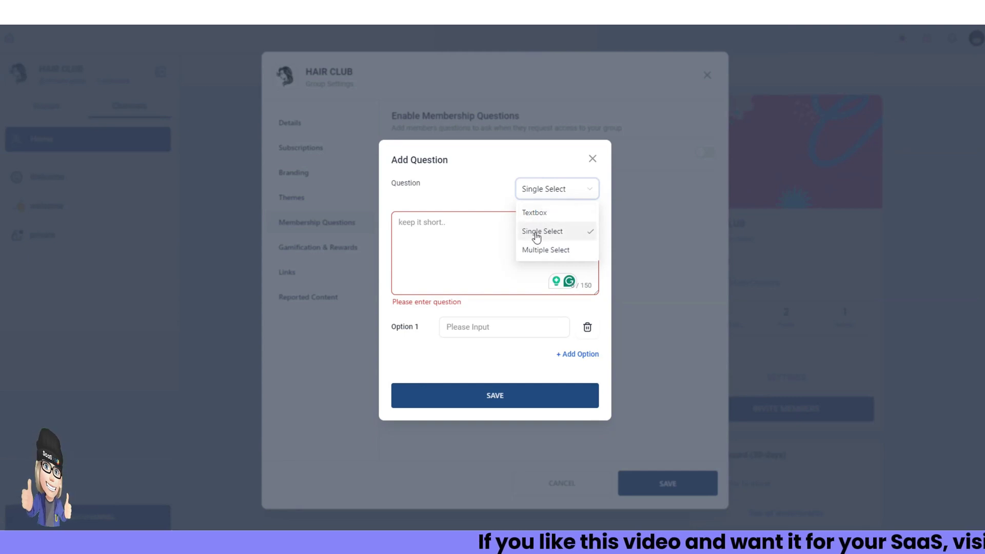
pyautogui.click(534, 233)
pyautogui.click(559, 193)
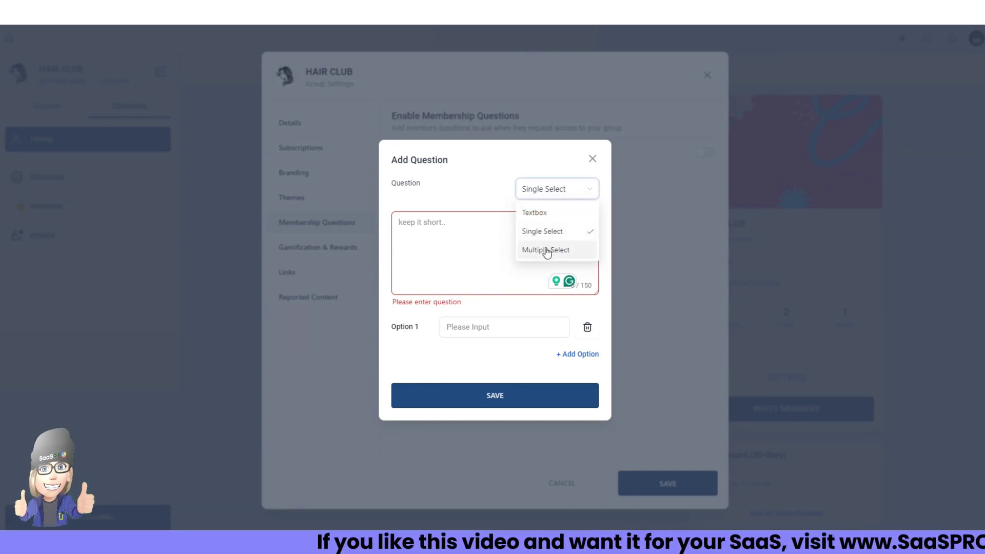
pyautogui.click(547, 250)
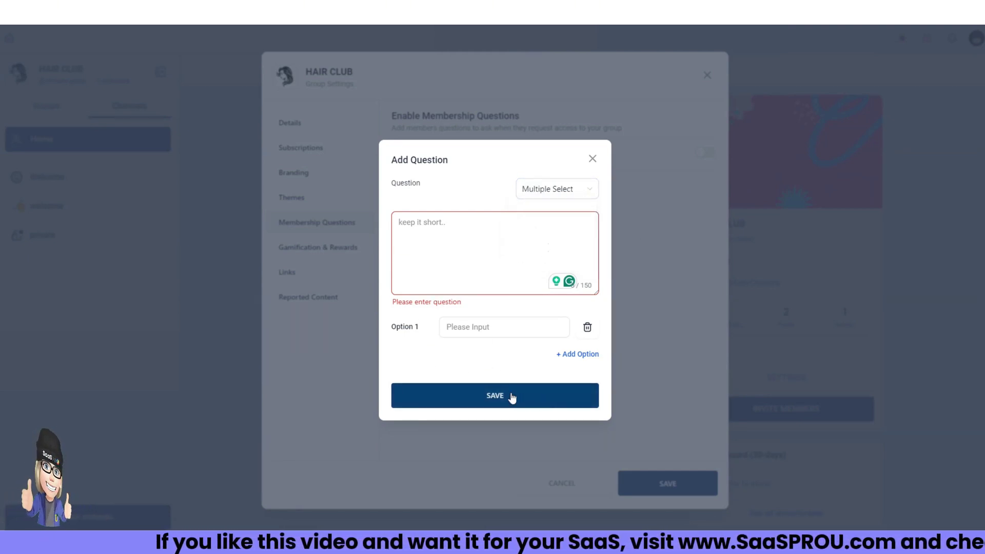
pyautogui.click(592, 160)
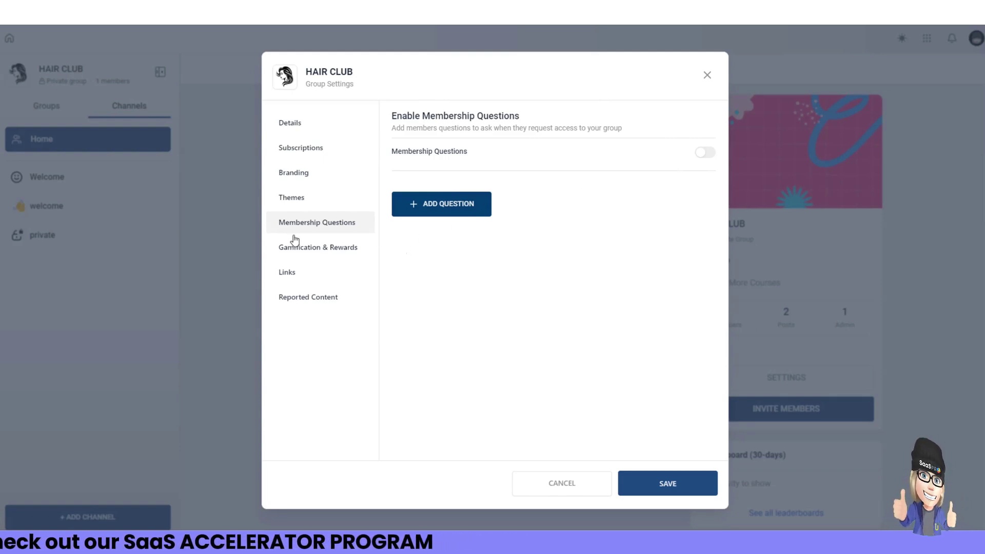
# - Review the Gamification & Rewards settings and the Leaderboard levels, and reopen HAIR CLUB's group settings from the Discussion feed
pyautogui.click(324, 248)
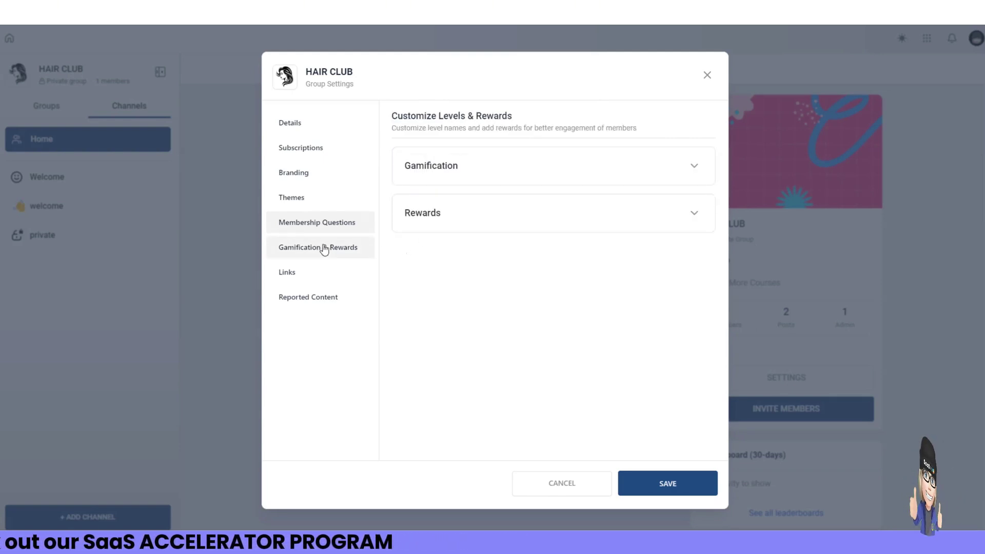
pyautogui.click(707, 76)
pyautogui.click(472, 70)
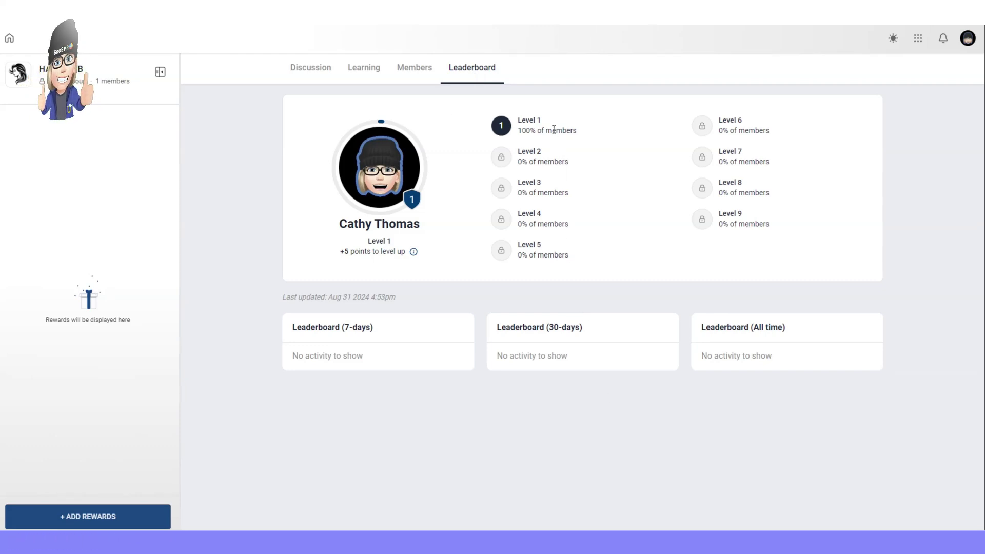
pyautogui.click(311, 70)
pyautogui.click(790, 380)
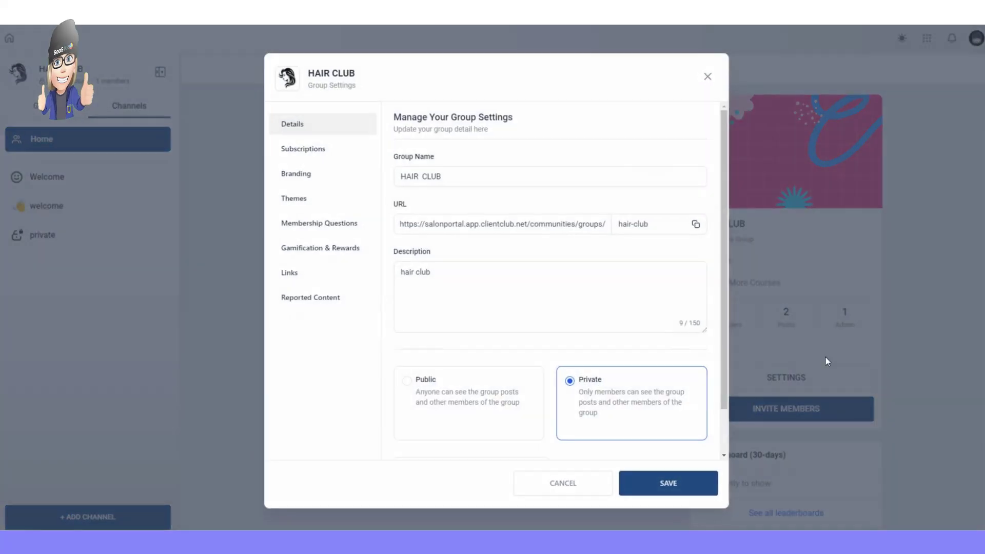
# - Review the Gamification levels in HAIR CLUB's settings and the Level 1 name editor without renaming the level
pyautogui.click(316, 247)
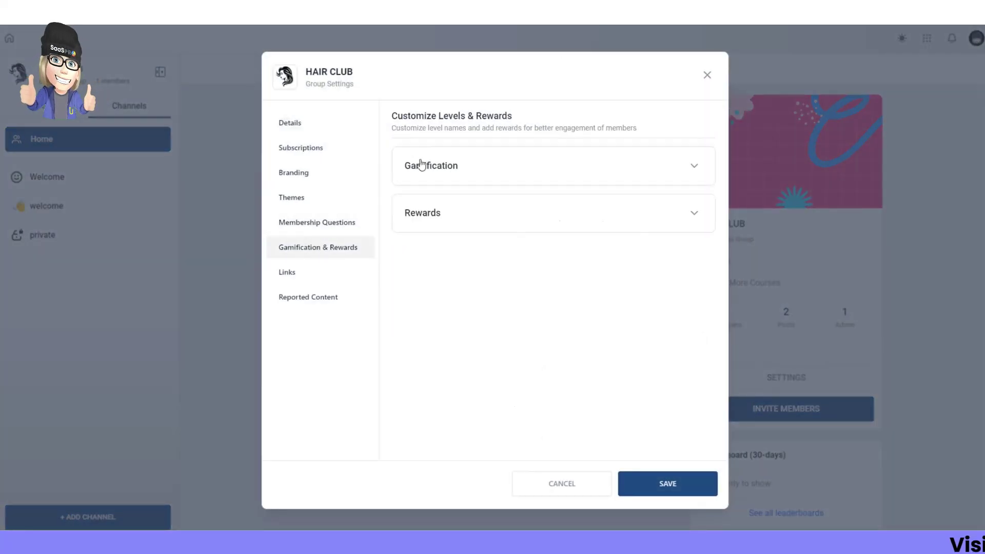
pyautogui.click(698, 169)
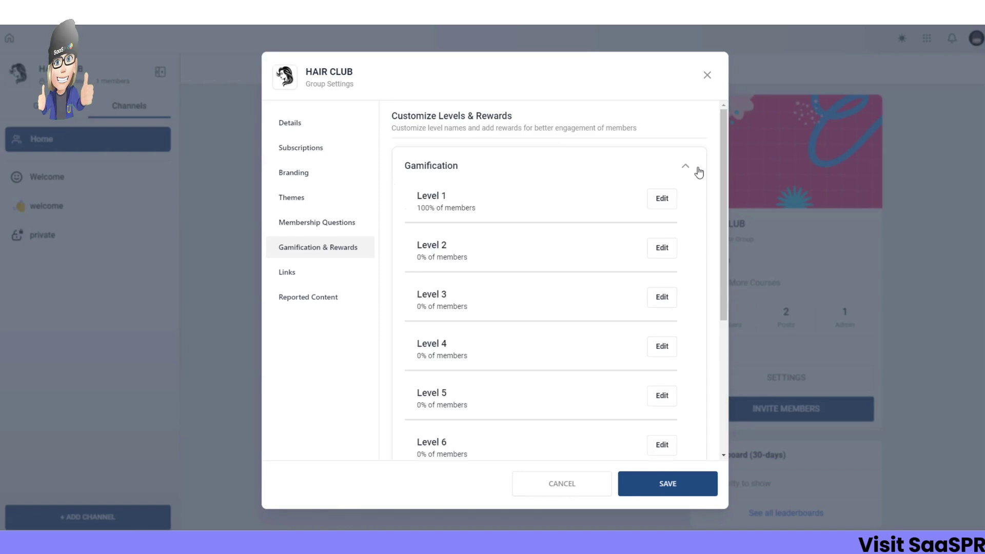
pyautogui.click(661, 200)
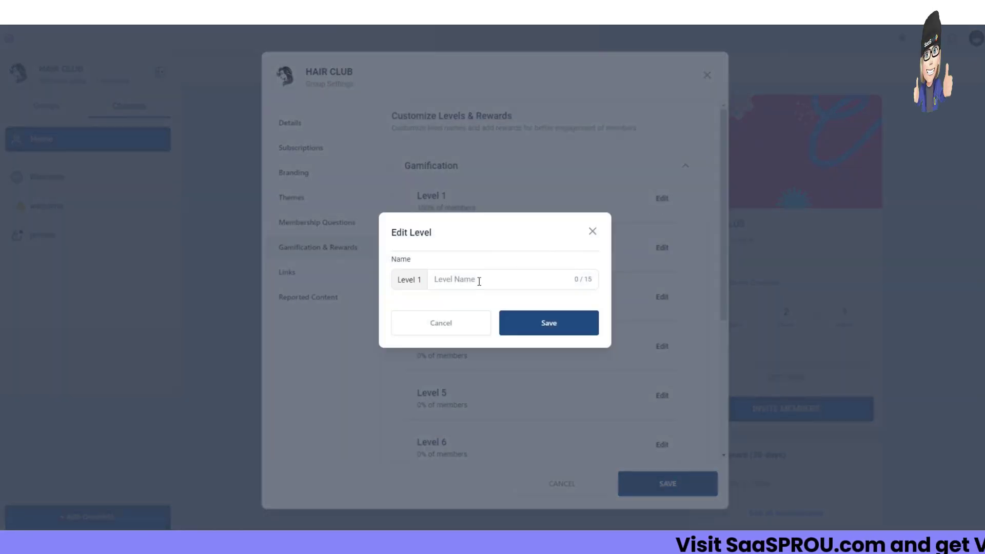
pyautogui.click(593, 232)
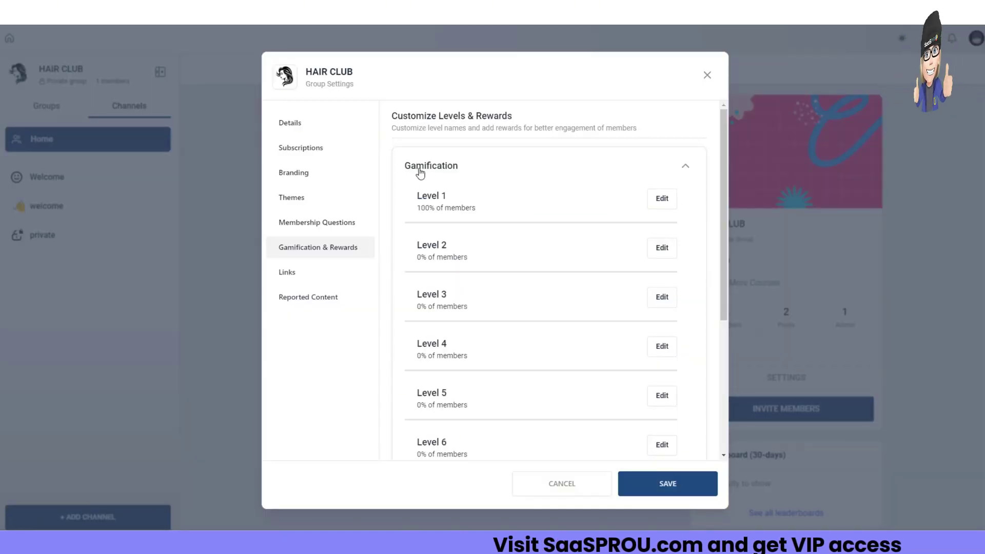
# - Examine the title and description fields for a new reward, leave without adding one, and open the group's Leaderboard
pyautogui.scroll(-5, 436, 441)
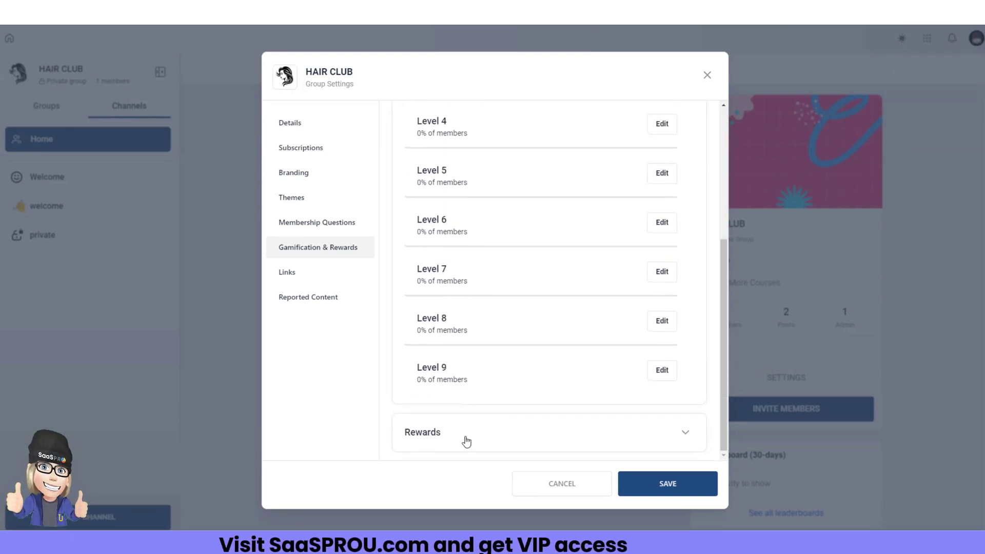
pyautogui.click(682, 433)
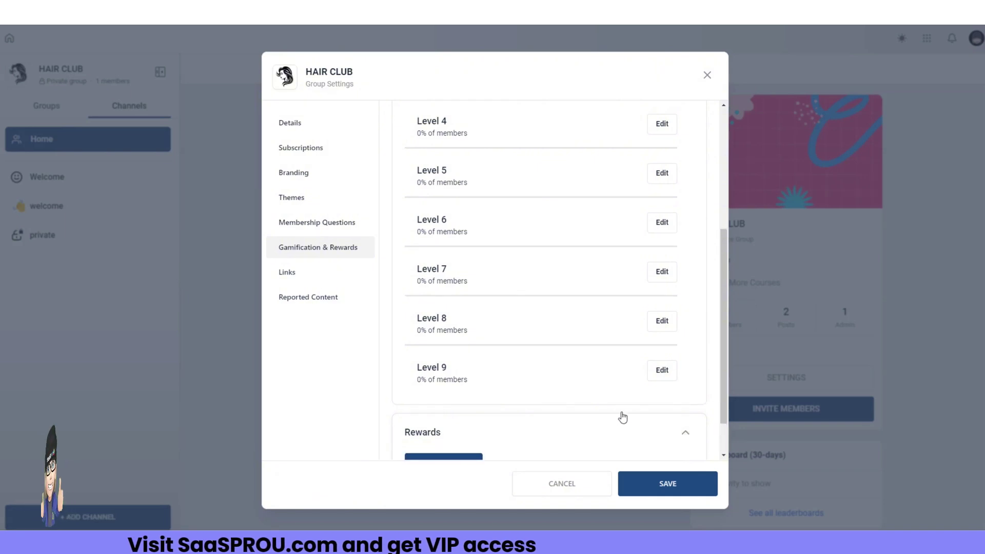
pyautogui.scroll(-1, 617, 415)
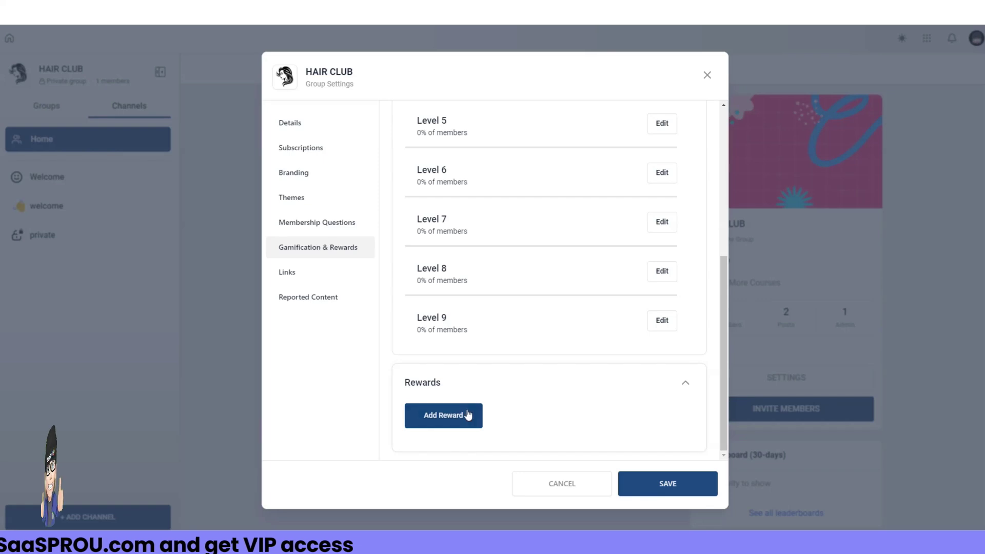
pyautogui.click(442, 416)
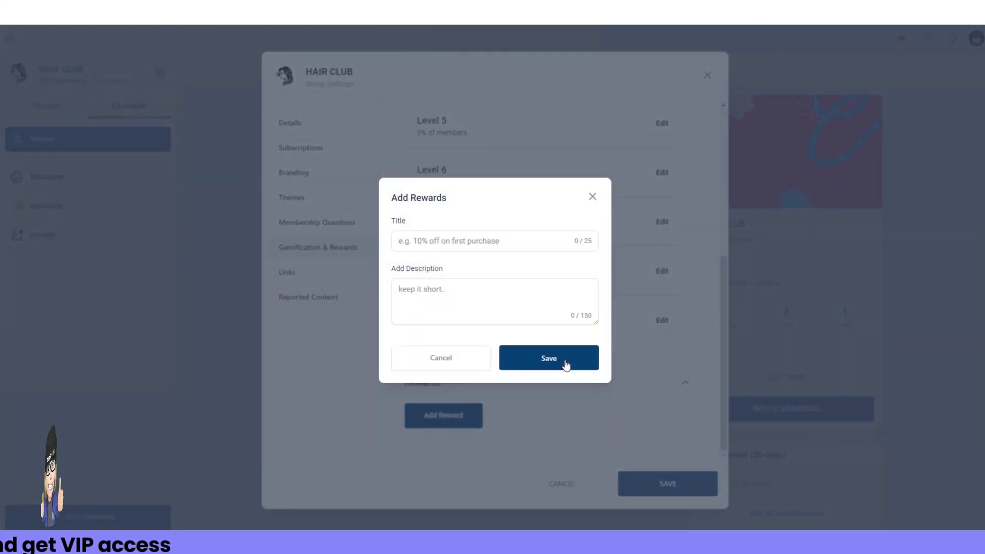
pyautogui.click(593, 197)
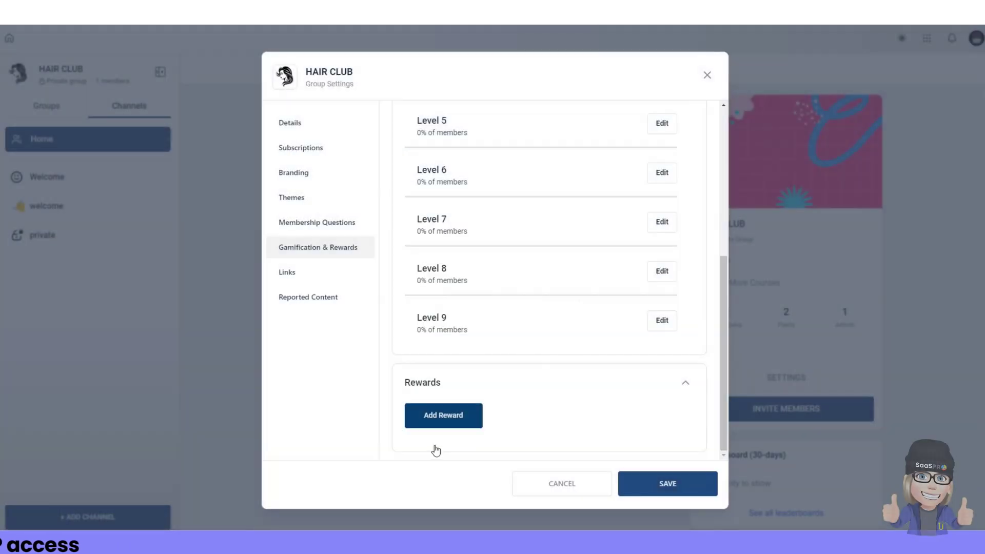
pyautogui.scroll(3, 513, 205)
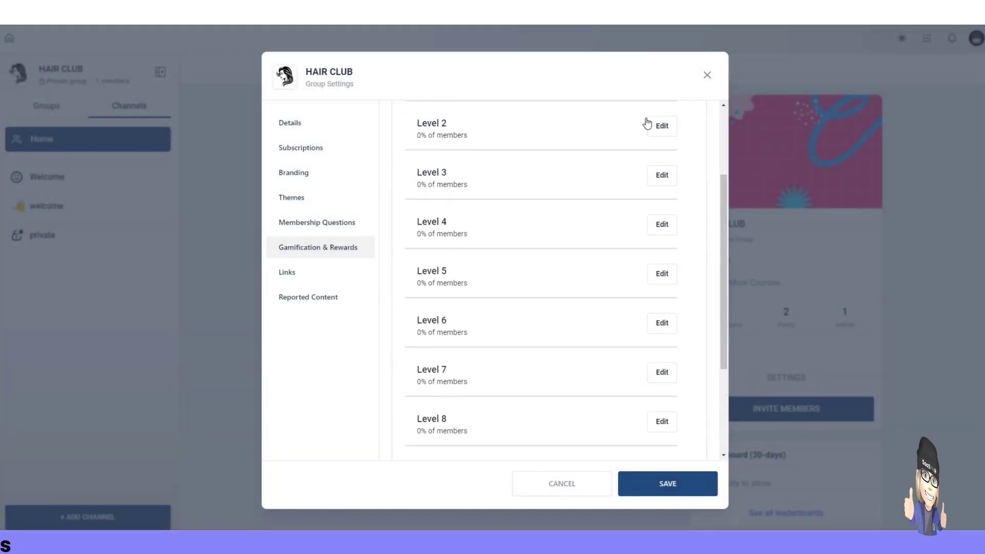
pyautogui.click(707, 75)
pyautogui.click(474, 70)
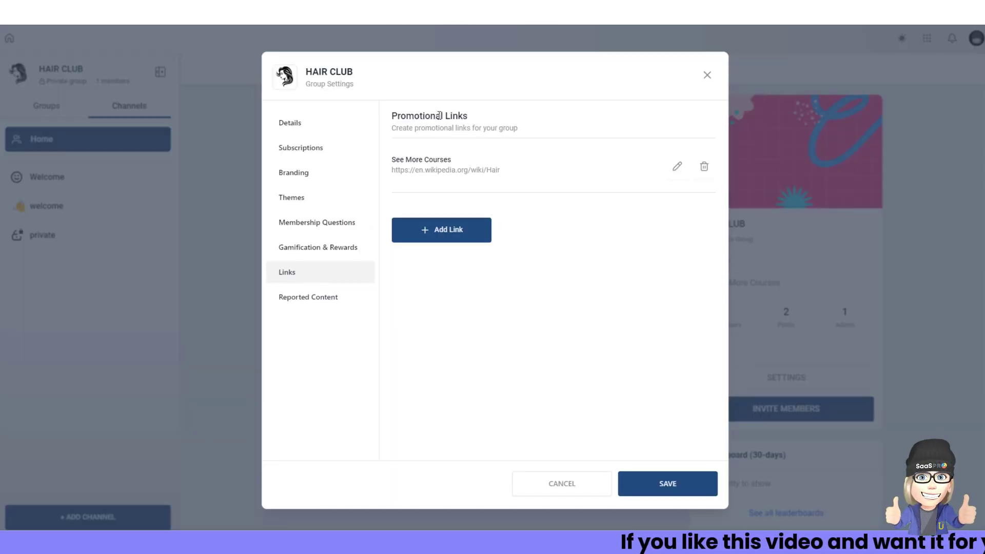
# - Review HAIR CLUB's promotional links and the description, URL and Private options for a new link, without adding one
pyautogui.click(707, 76)
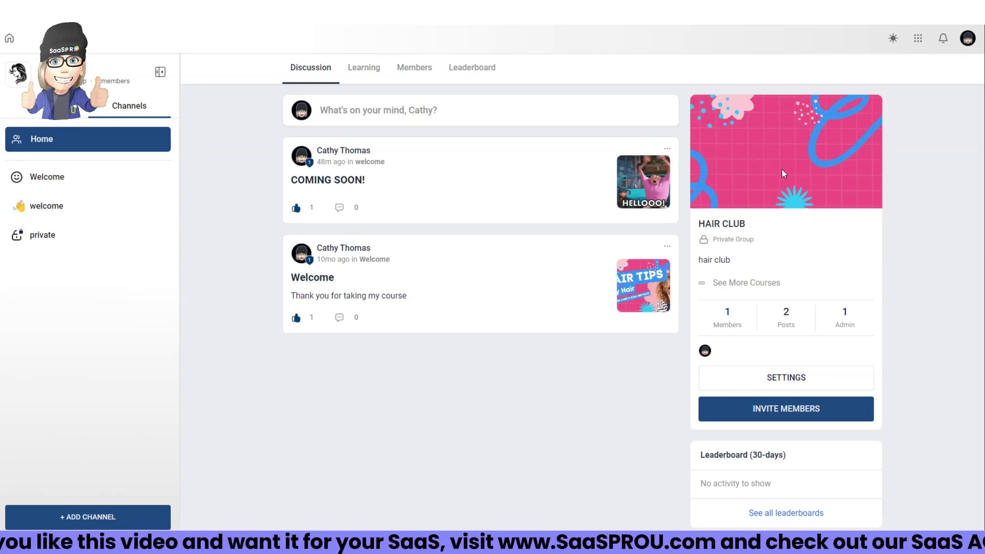
pyautogui.click(801, 385)
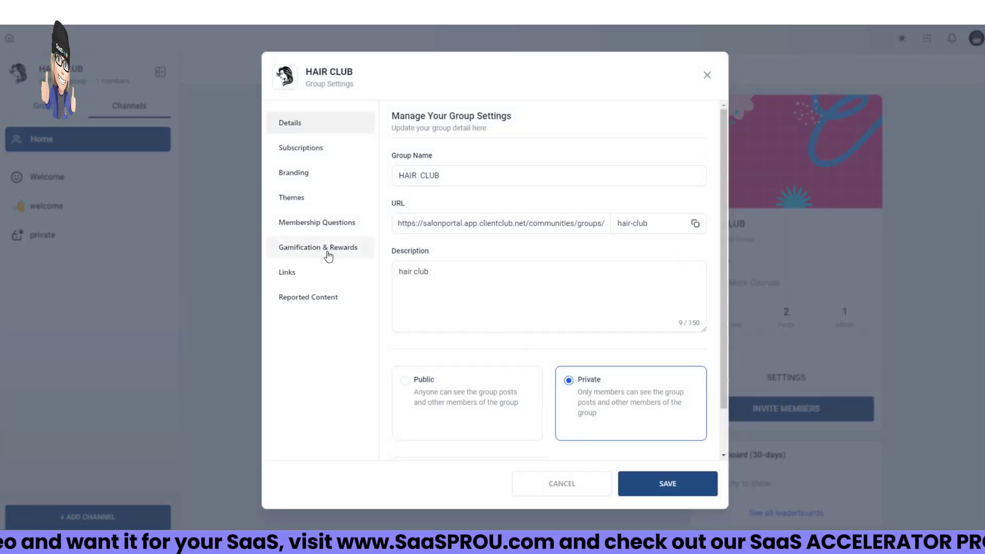
pyautogui.click(302, 274)
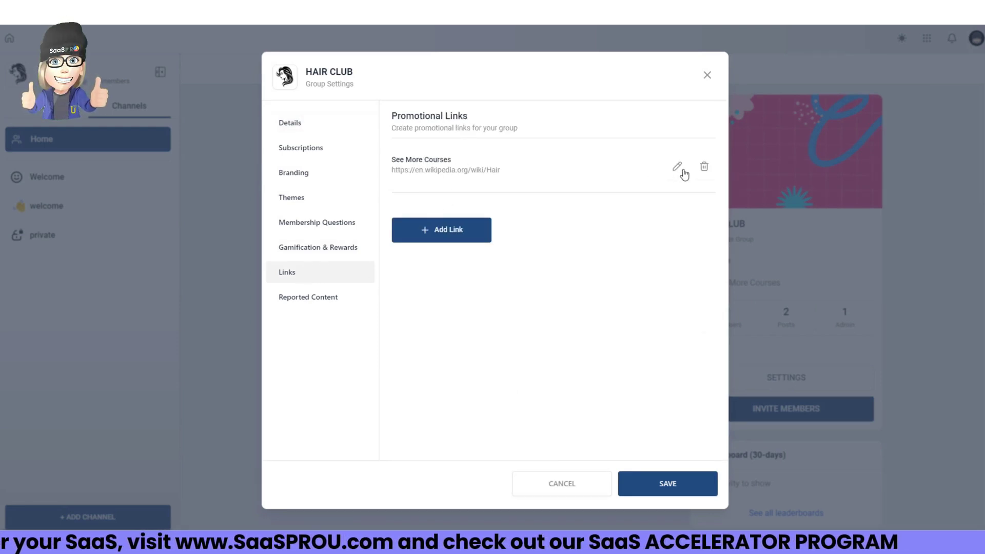
pyautogui.click(429, 235)
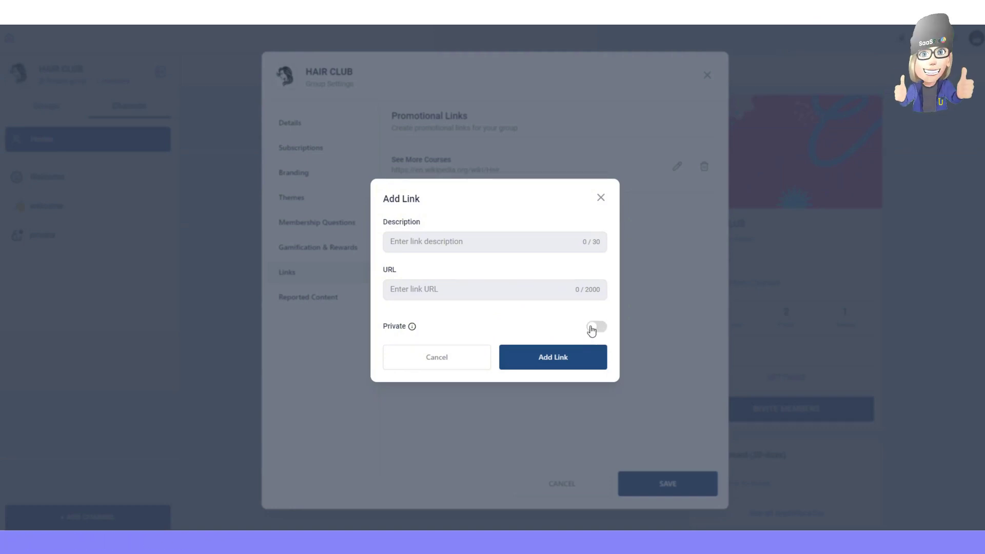
pyautogui.click(601, 199)
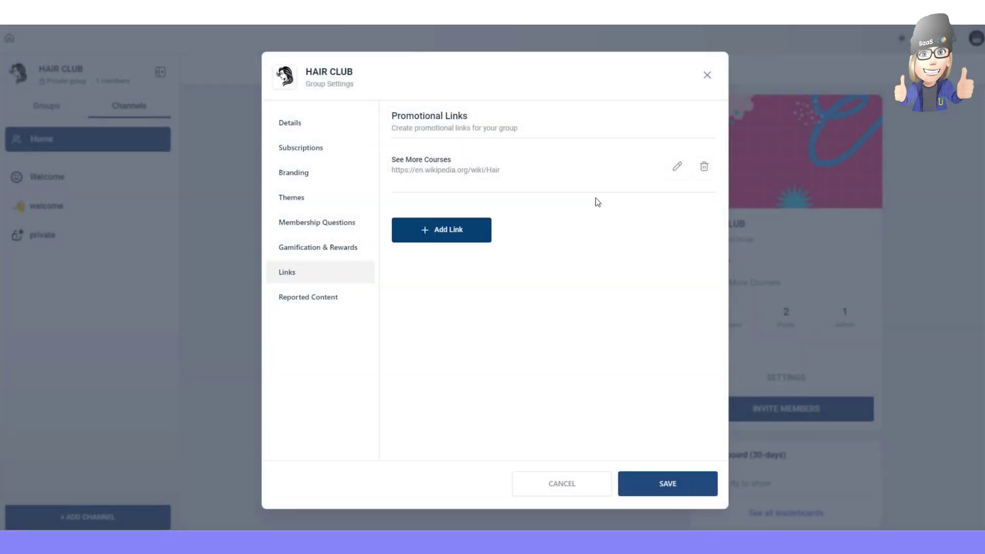
# - Check the group's Reported Content, leave the settings, and report the "COMING SOON!" post in the welcome channel
pyautogui.click(309, 300)
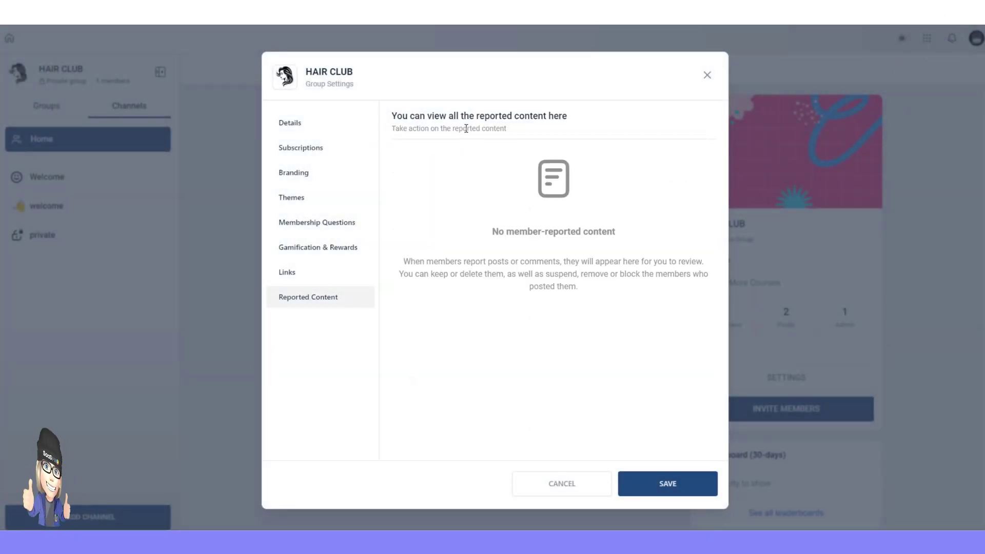
pyautogui.click(706, 75)
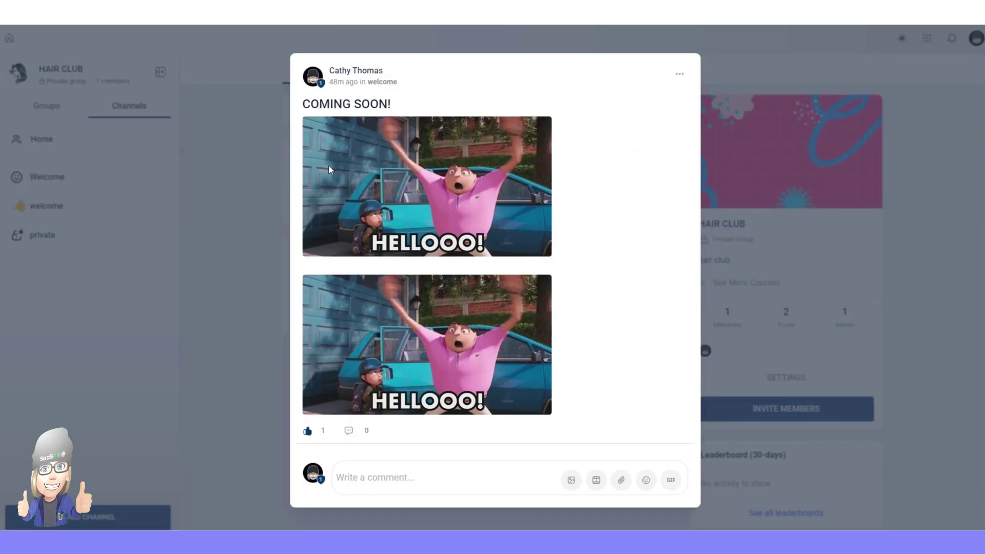
pyautogui.click(680, 75)
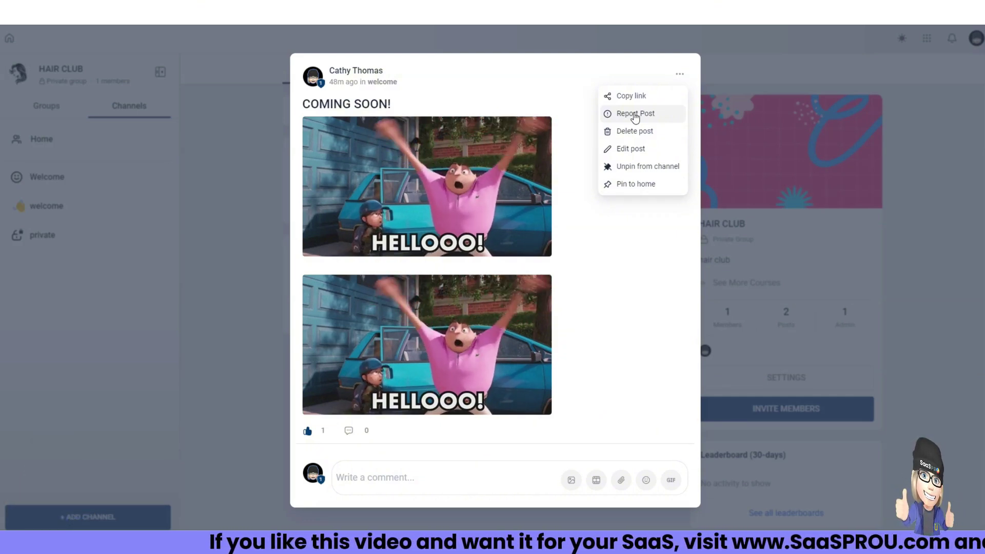
pyautogui.click(635, 114)
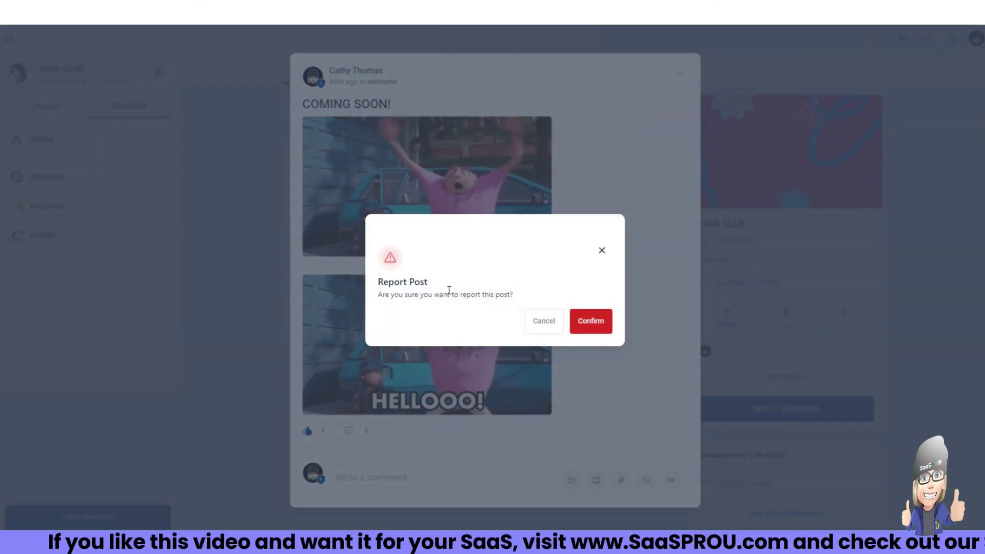
pyautogui.click(602, 324)
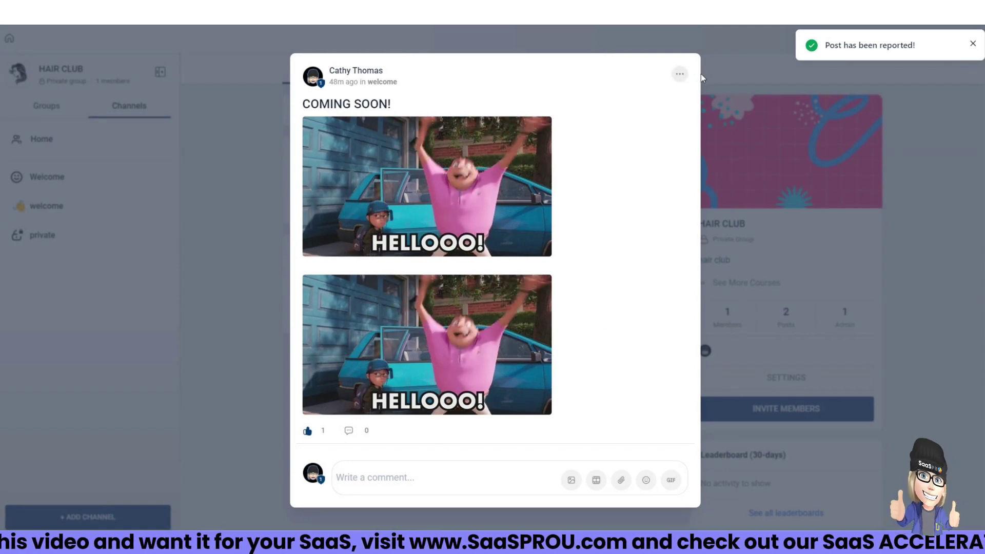
pyautogui.click(910, 182)
# - Keep the reported "COMING SOON!" post through the group's Reported Content settings, and save the group settings
pyautogui.click(784, 378)
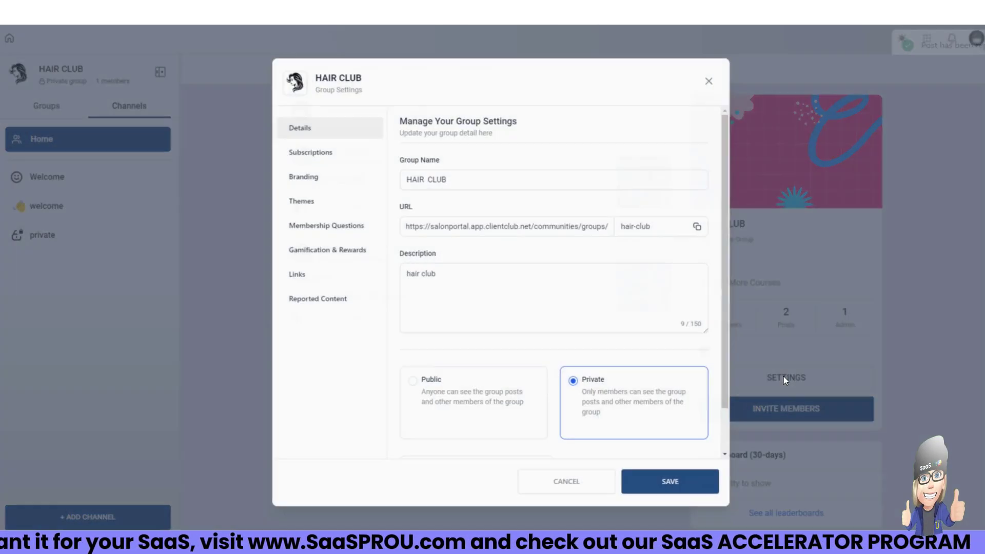
pyautogui.click(310, 300)
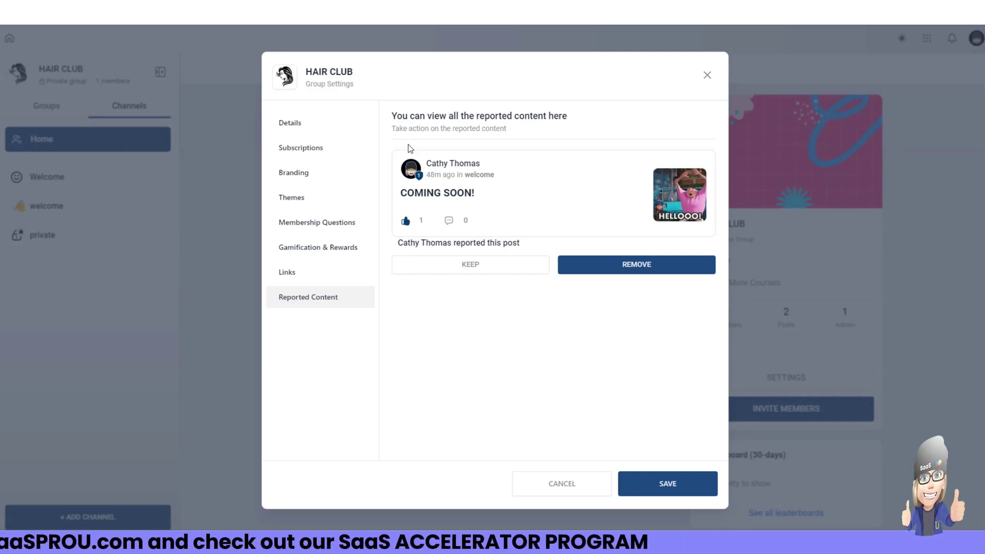
pyautogui.click(468, 270)
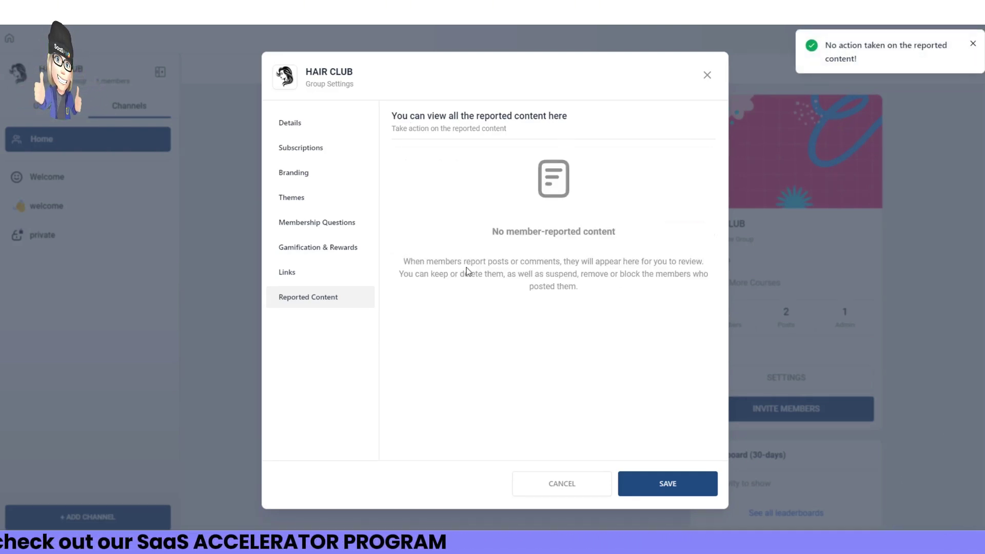
pyautogui.click(668, 484)
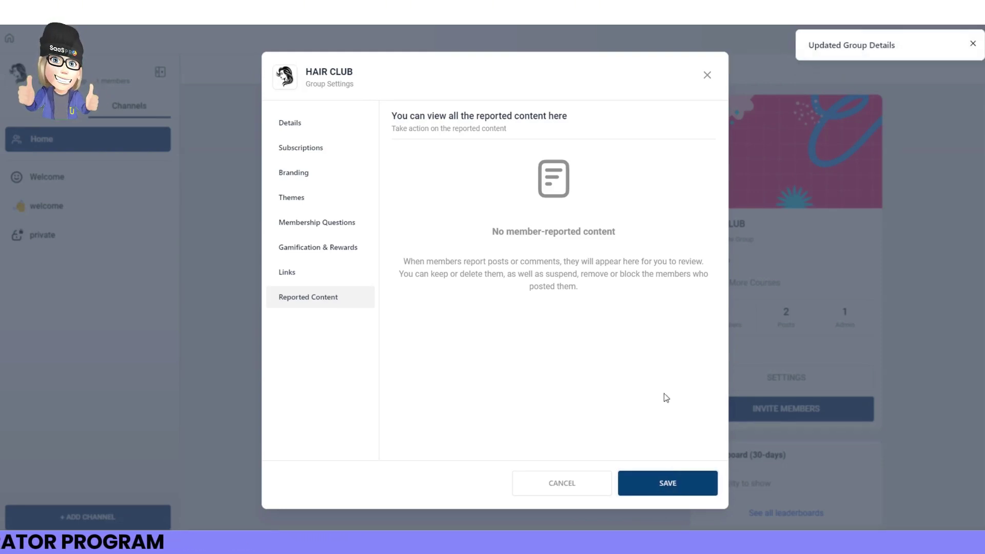
pyautogui.click(706, 77)
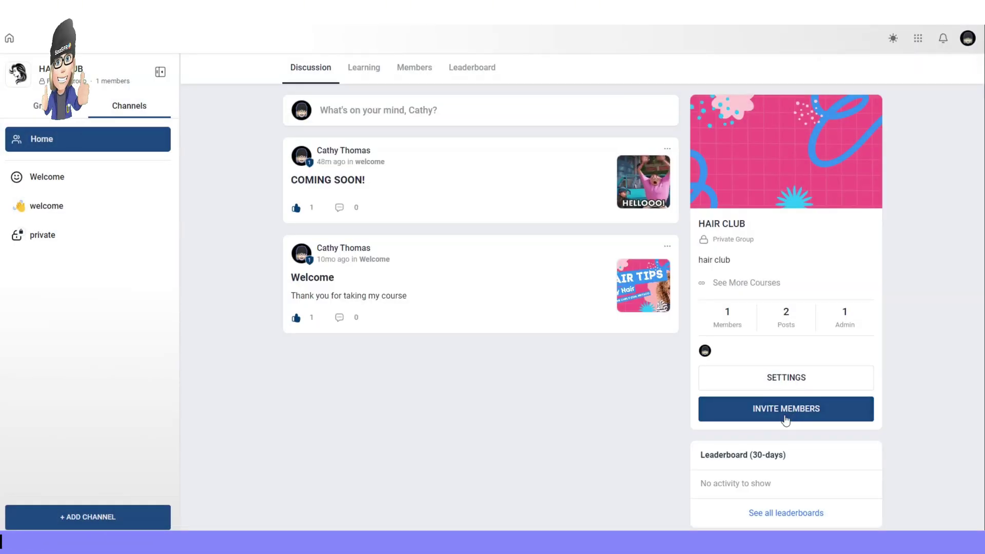
# - View the Invite Member form for HAIR CLUB, leave it without inviting anyone, and show the portal's available apps
pyautogui.click(768, 419)
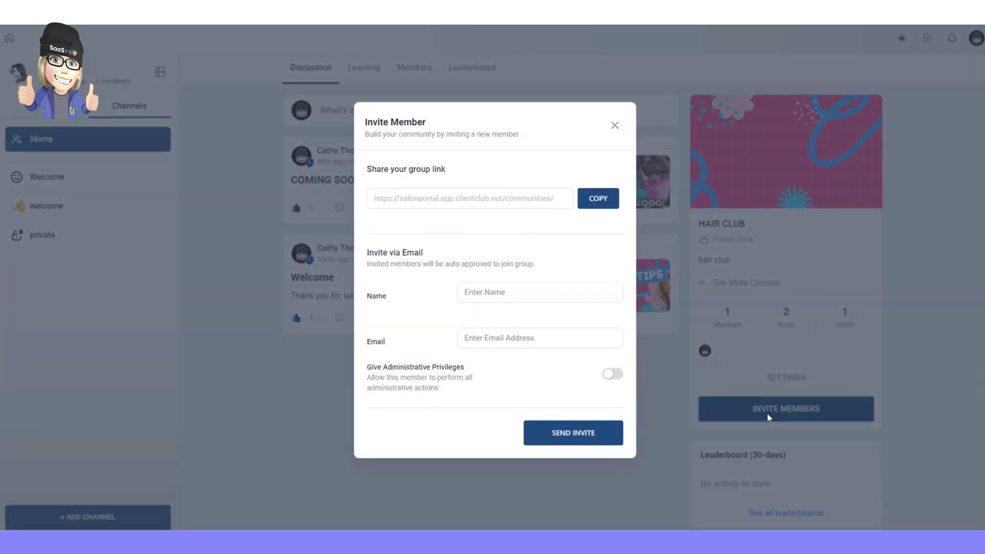
pyautogui.click(615, 126)
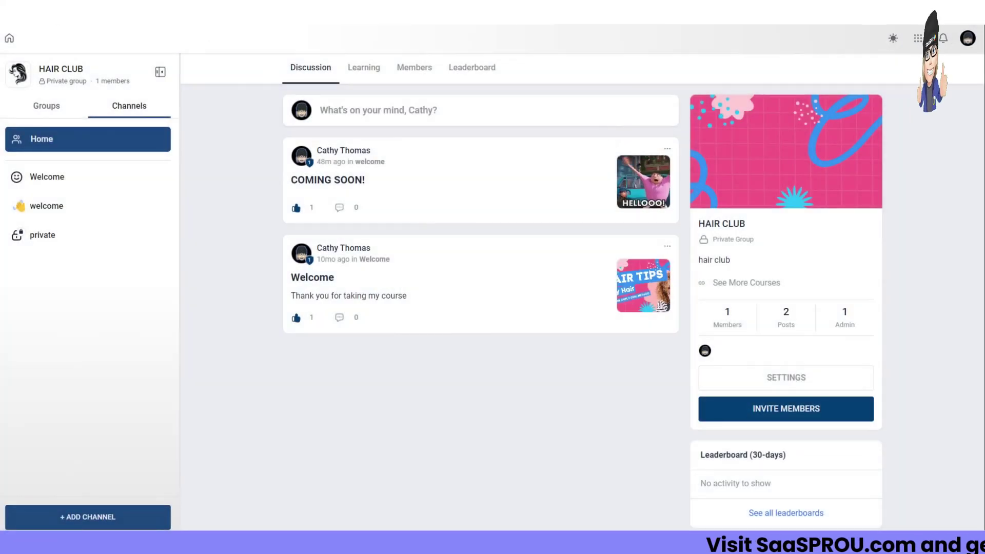
pyautogui.click(918, 38)
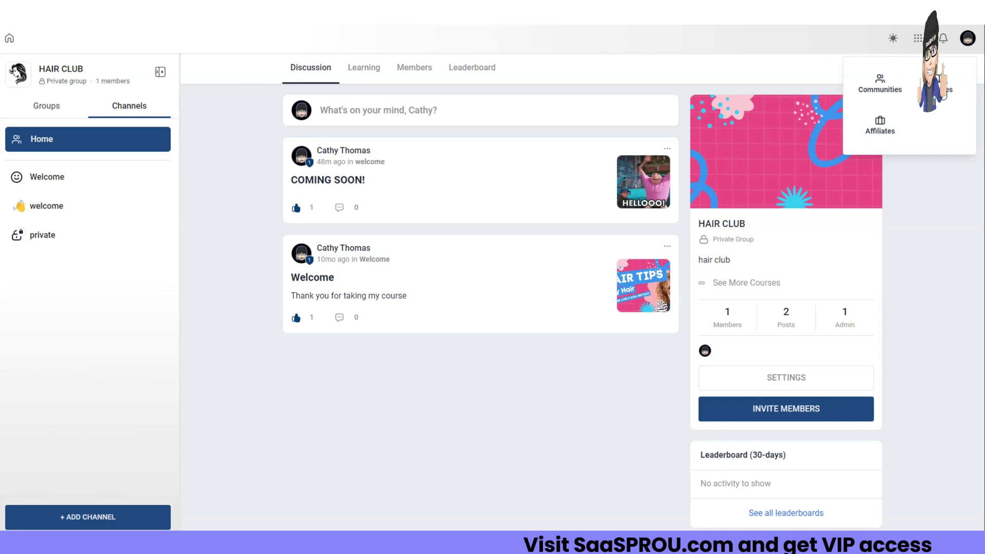
# - Examine the group link, email invitation and administrative privileges options for inviting a member, without sending an invite
pyautogui.click(774, 413)
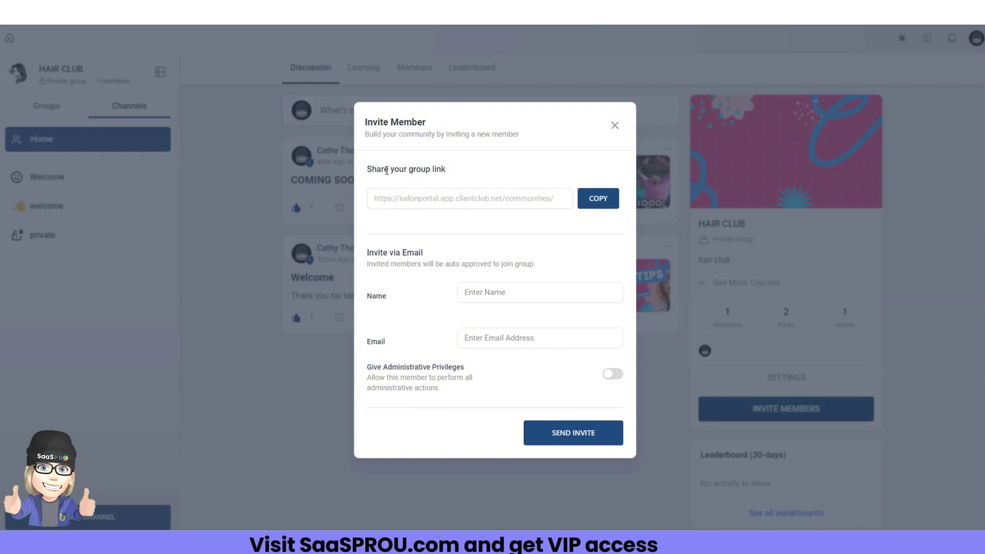
pyautogui.moveTo(368, 170); pyautogui.dragTo(452, 170)
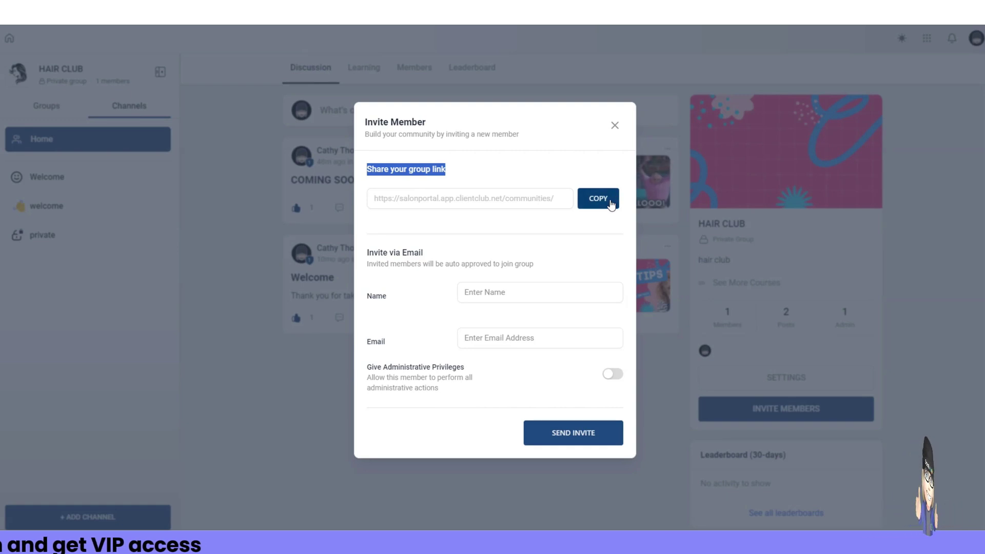
pyautogui.moveTo(434, 255); pyautogui.dragTo(386, 255)
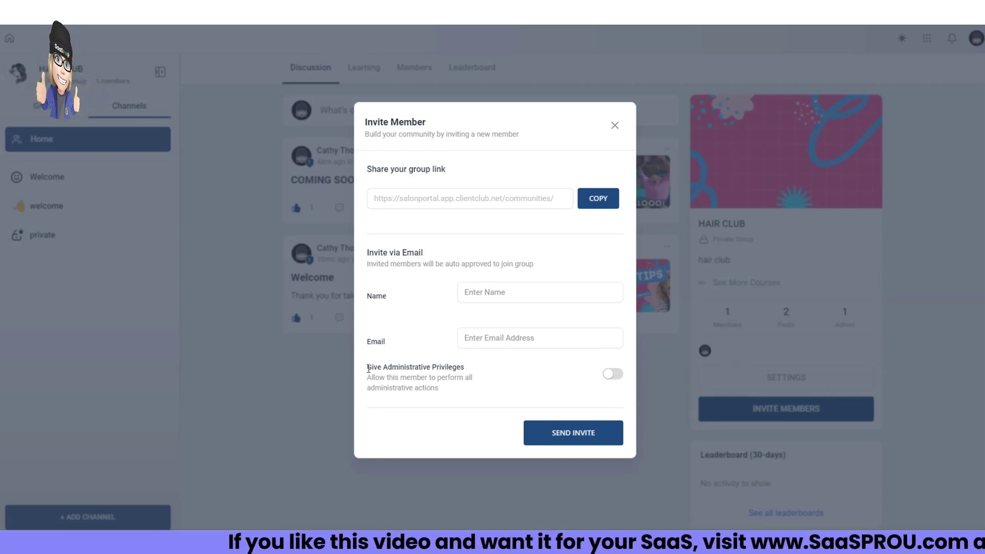
pyautogui.moveTo(372, 368); pyautogui.dragTo(431, 394)
pyautogui.click(508, 384)
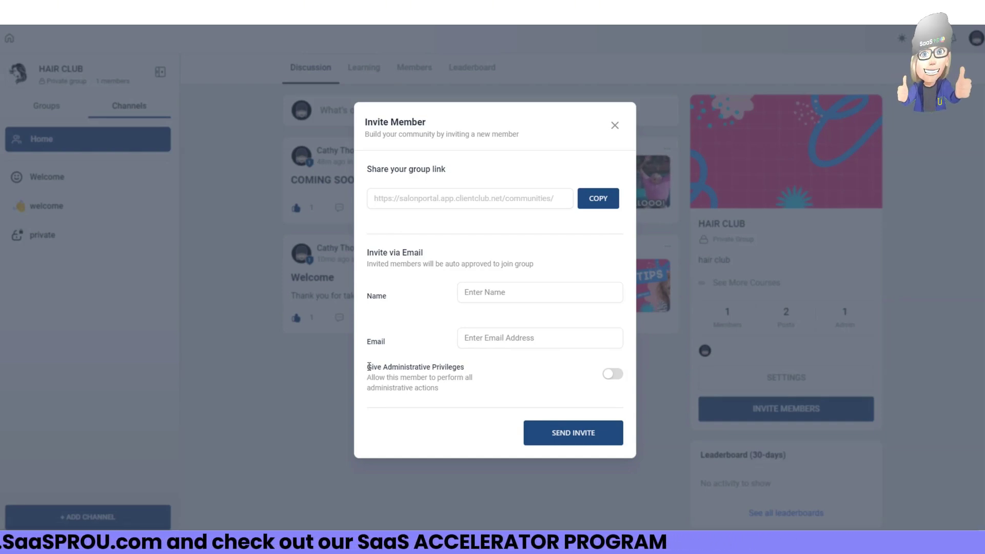
pyautogui.moveTo(366, 367); pyautogui.dragTo(469, 393)
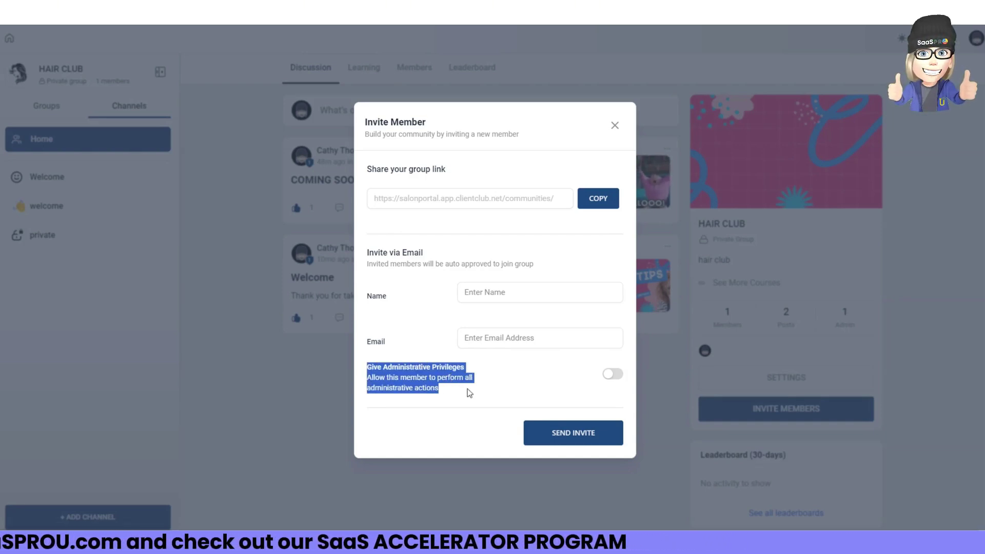
pyautogui.click(615, 125)
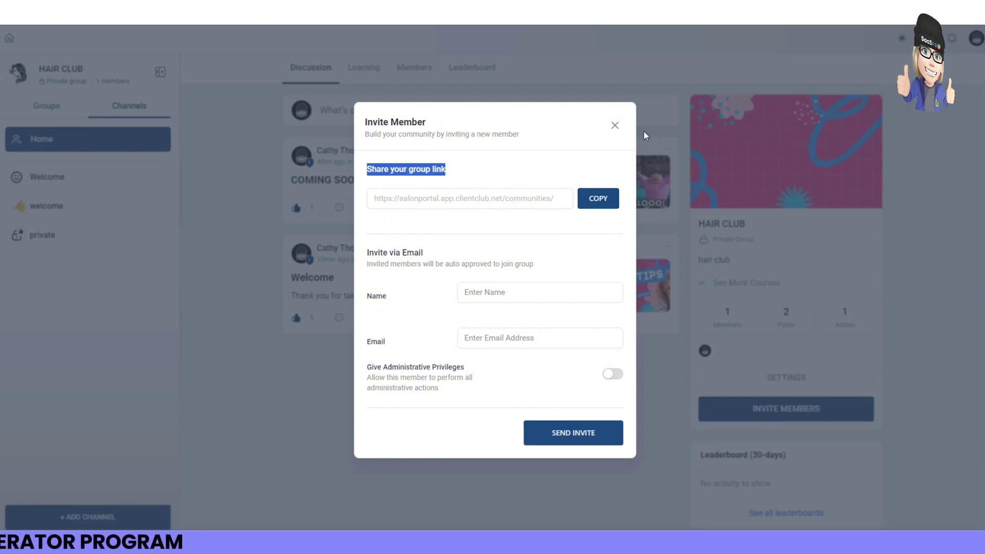
# - Close the member invitation form and view HAIR CLUB's member lists for admins, contributors and banned members
pyautogui.click(615, 125)
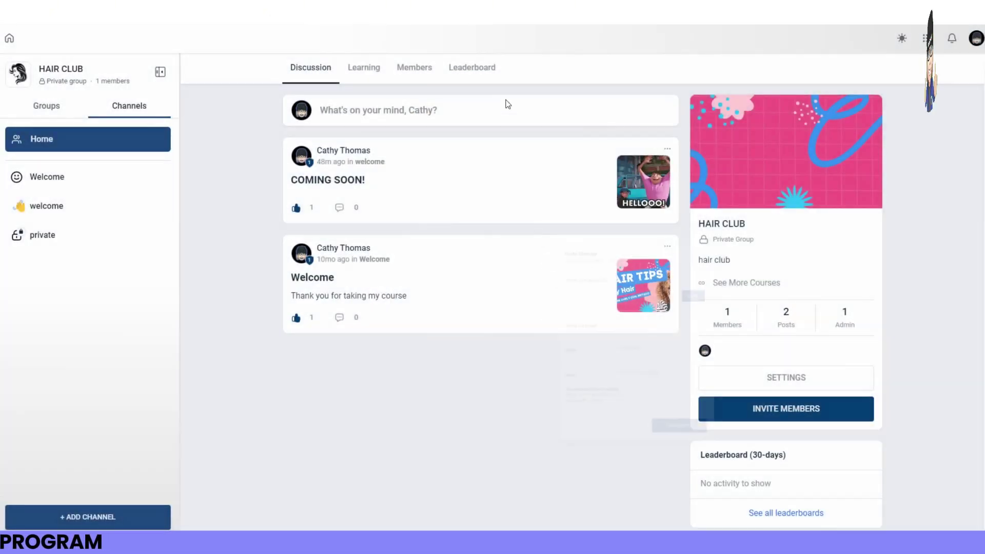
pyautogui.click(419, 75)
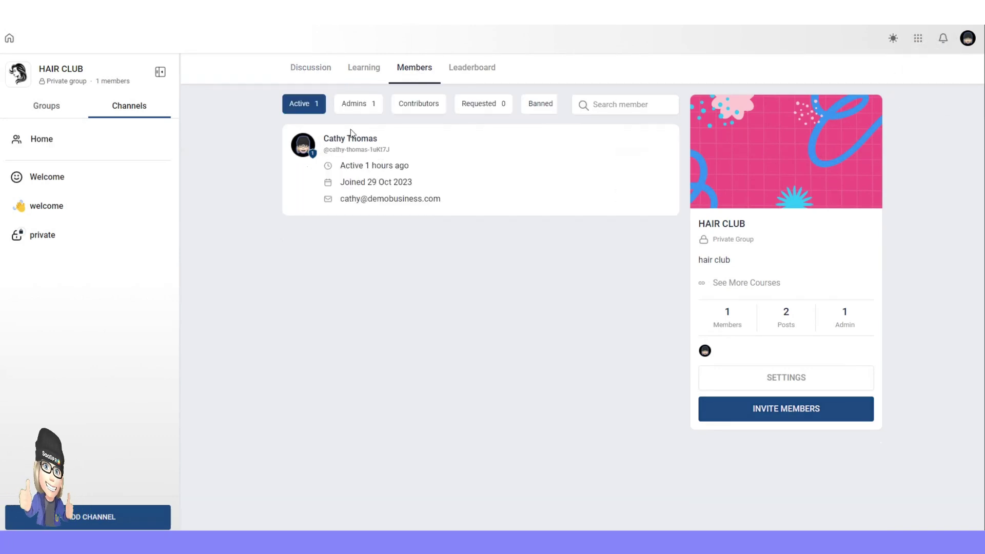
pyautogui.click(352, 105)
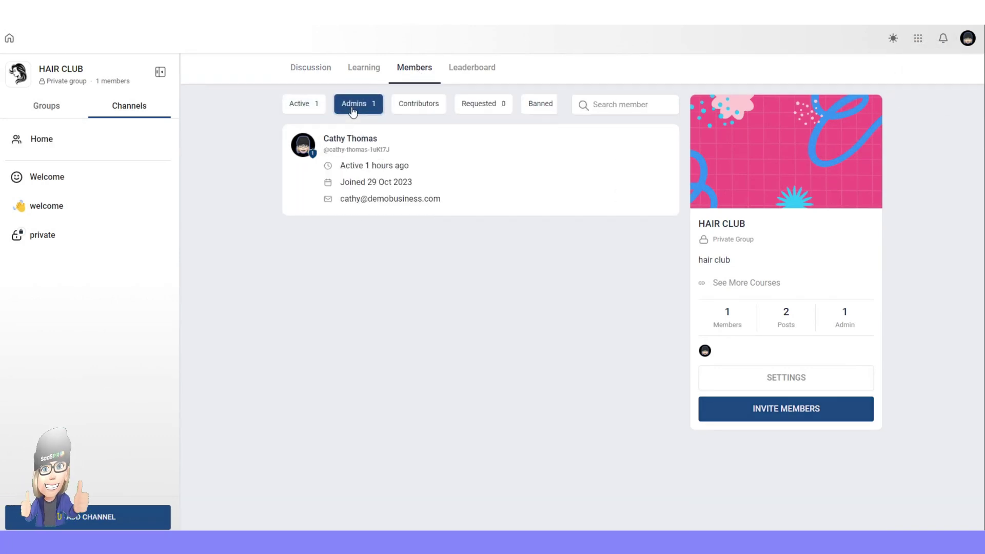
pyautogui.click(417, 108)
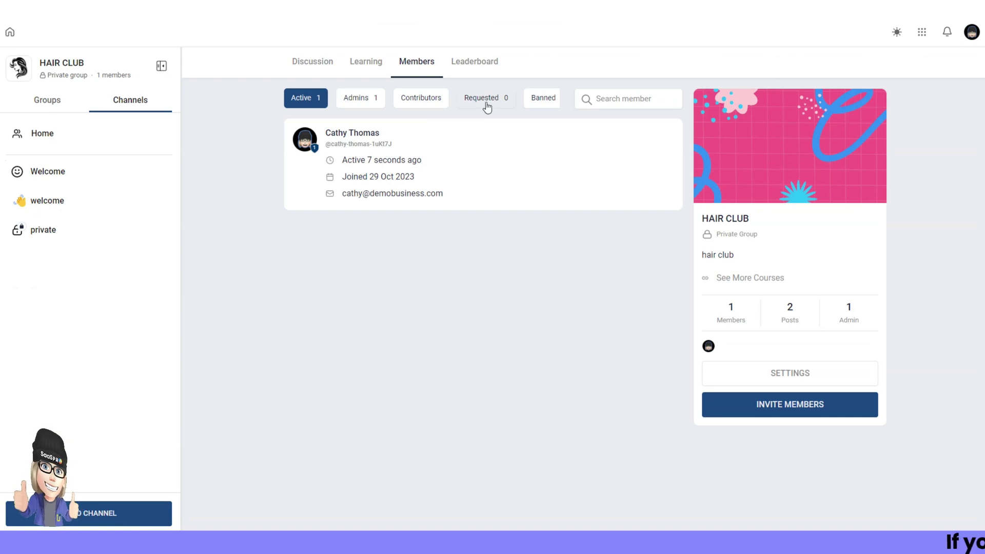
pyautogui.click(542, 103)
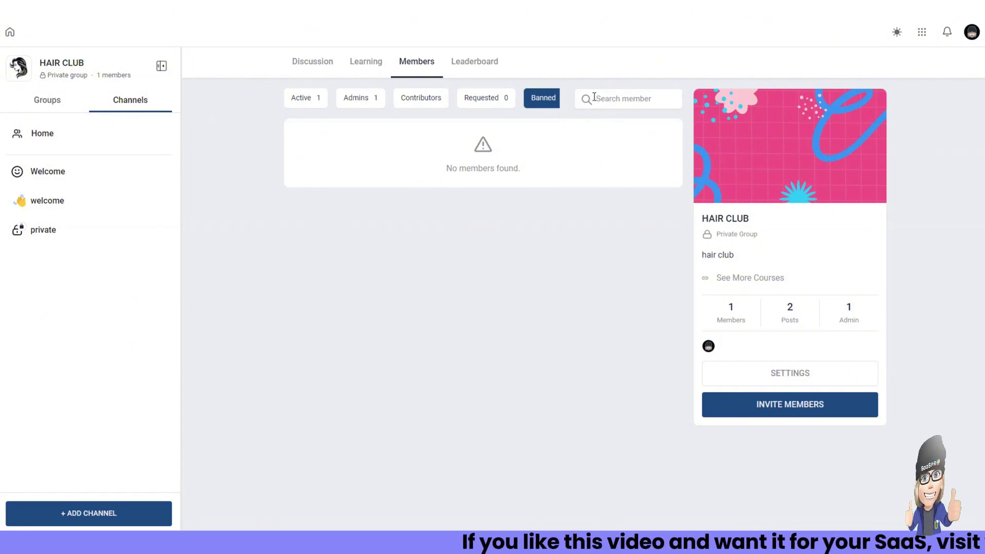
# - Return to the group's discussion feed and open the HAIR CLUB group settings
pyautogui.click(310, 67)
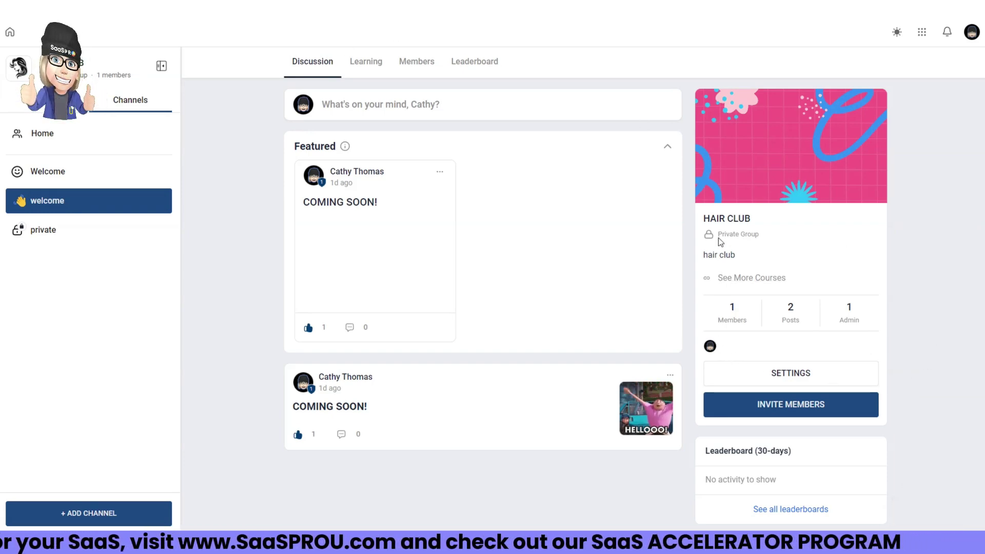
pyautogui.click(768, 385)
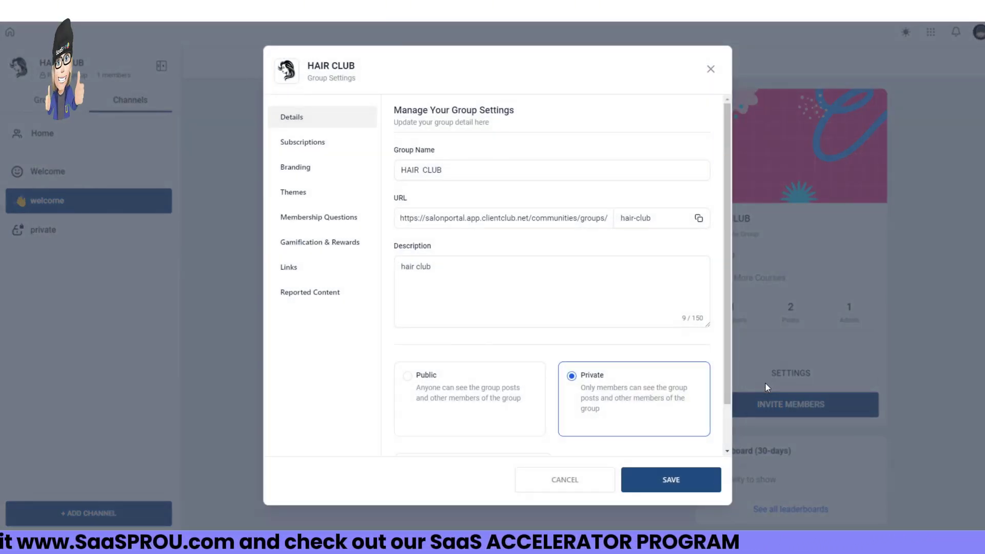